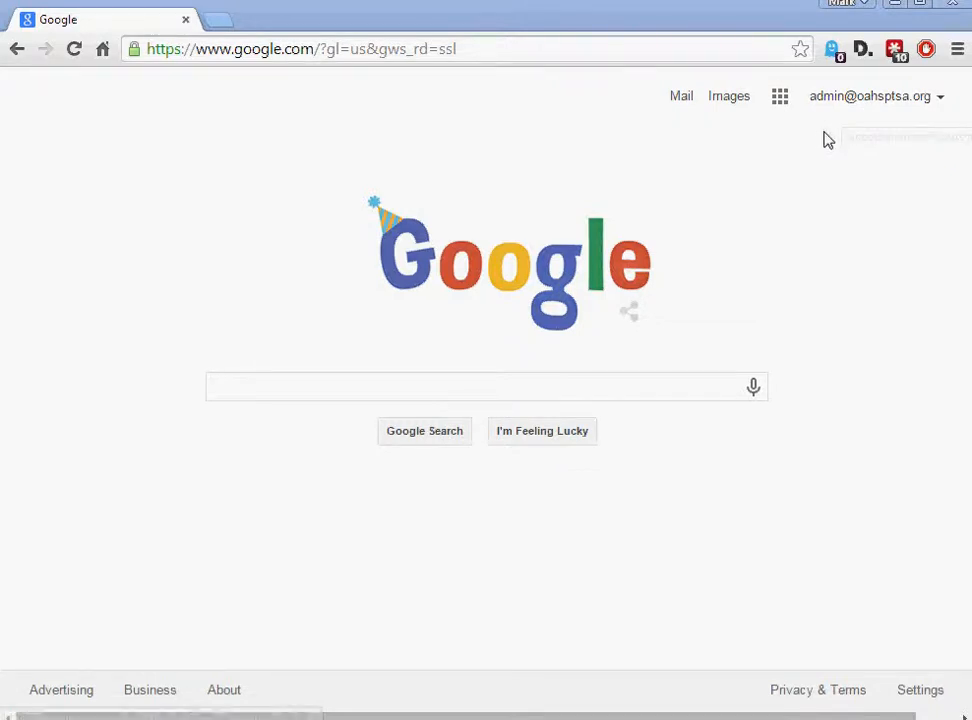
# Open Google Calendar from the Google apps menu on the Google home page
pyautogui.click(780, 97)
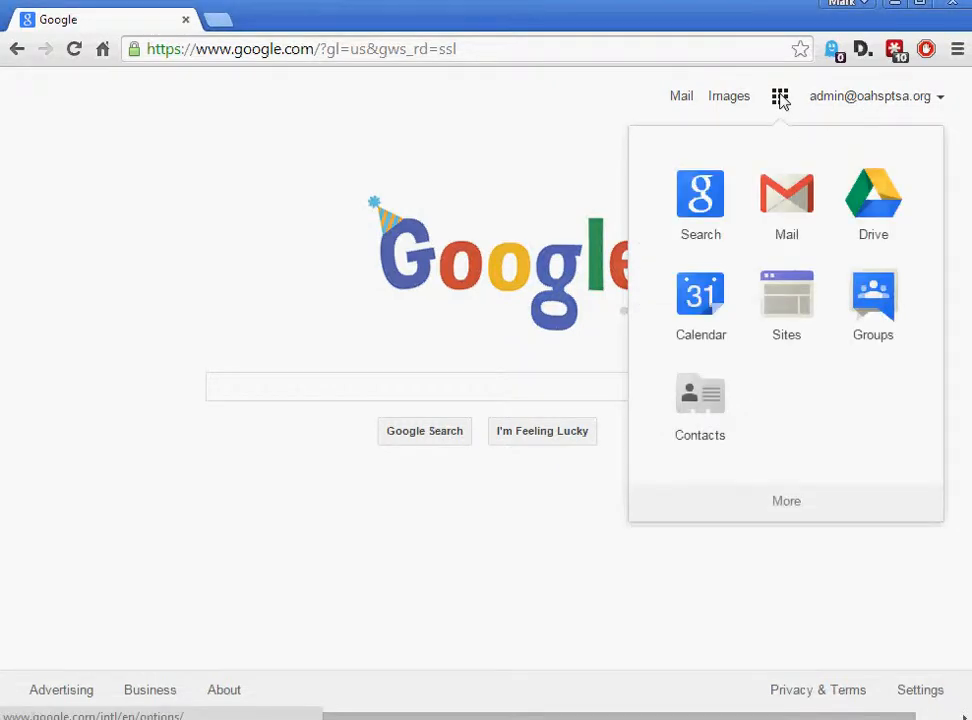
pyautogui.click(690, 298)
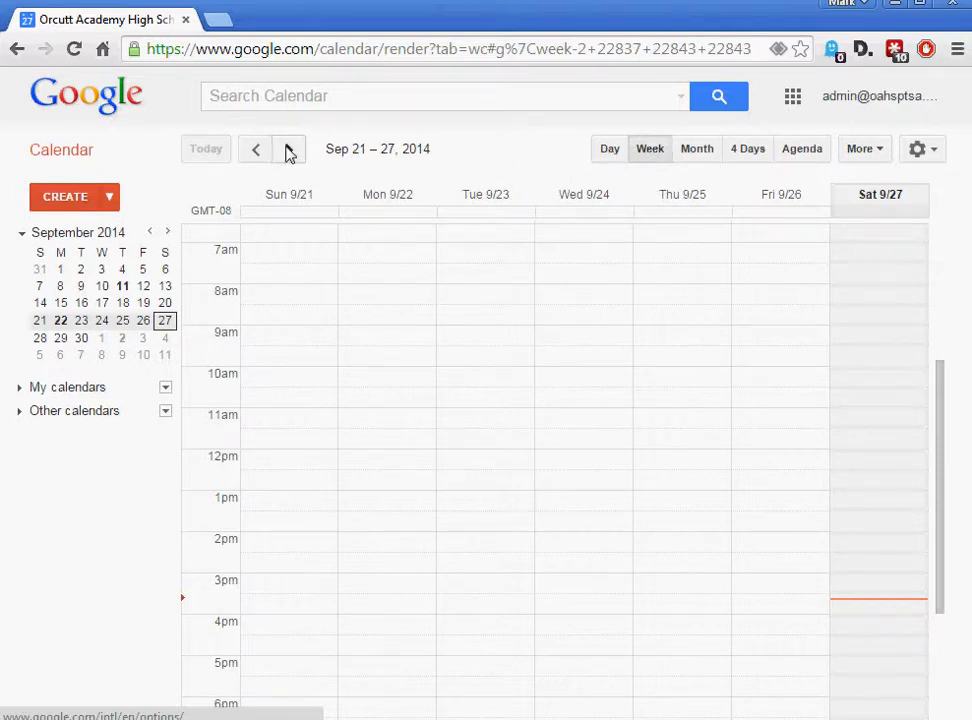
# Browse ahead to Oct 5–11, return to the current week, then view Saturday, Sep 27 alone
pyautogui.click(288, 150)
pyautogui.click(288, 150)
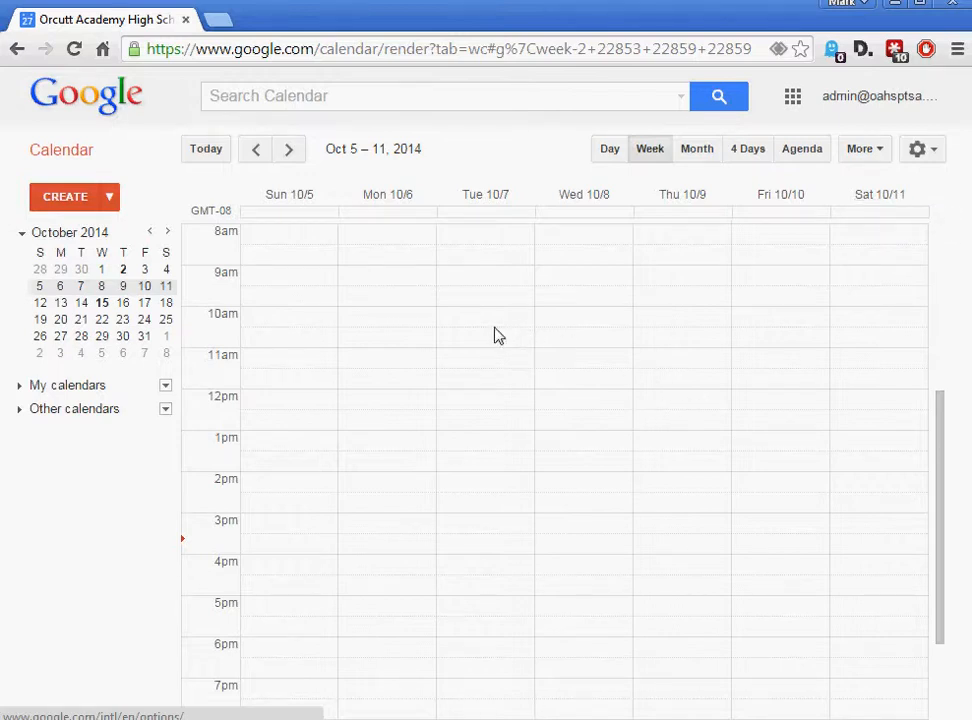
pyautogui.click(258, 150)
pyautogui.click(208, 153)
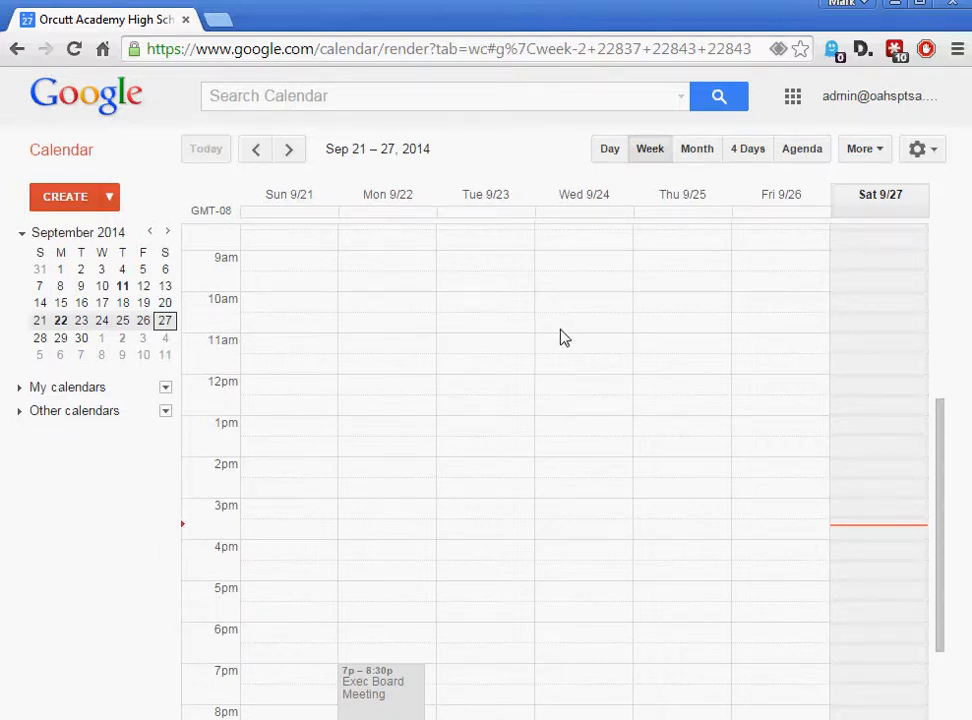
pyautogui.click(609, 150)
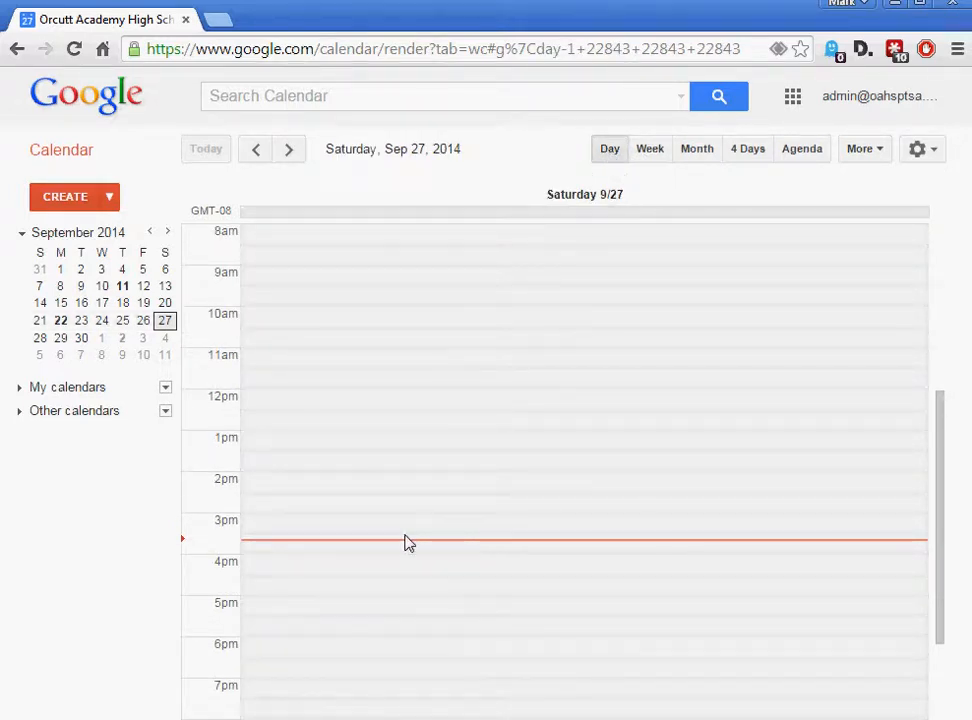
# Step through days, try Month, 4 Days and Agenda layouts, ending in September 2014 Month view
pyautogui.click(291, 155)
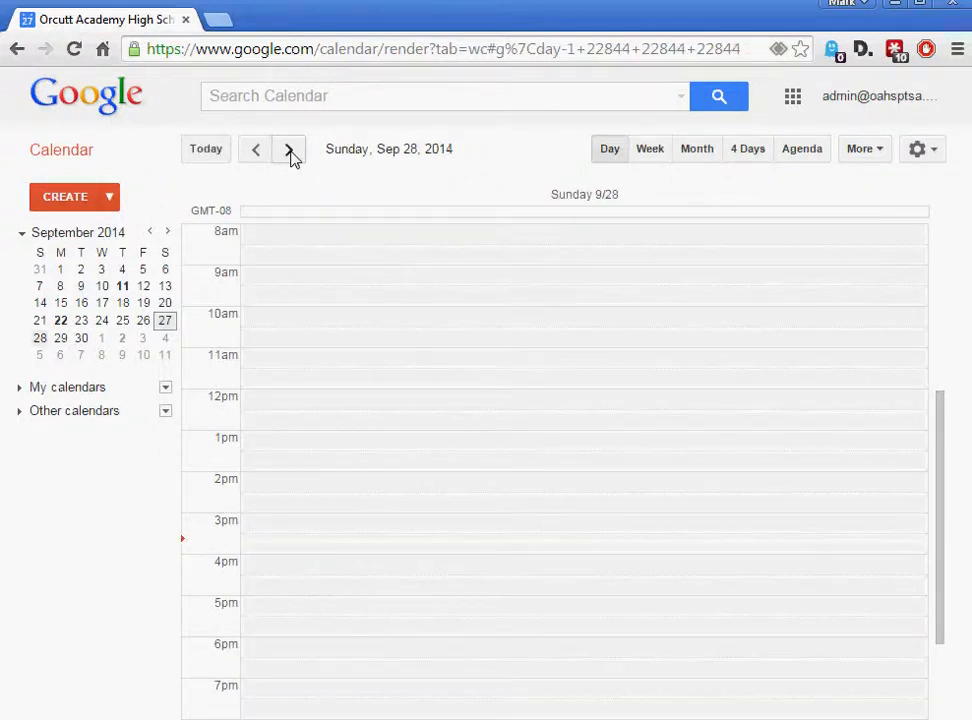
pyautogui.click(284, 156)
pyautogui.click(256, 150)
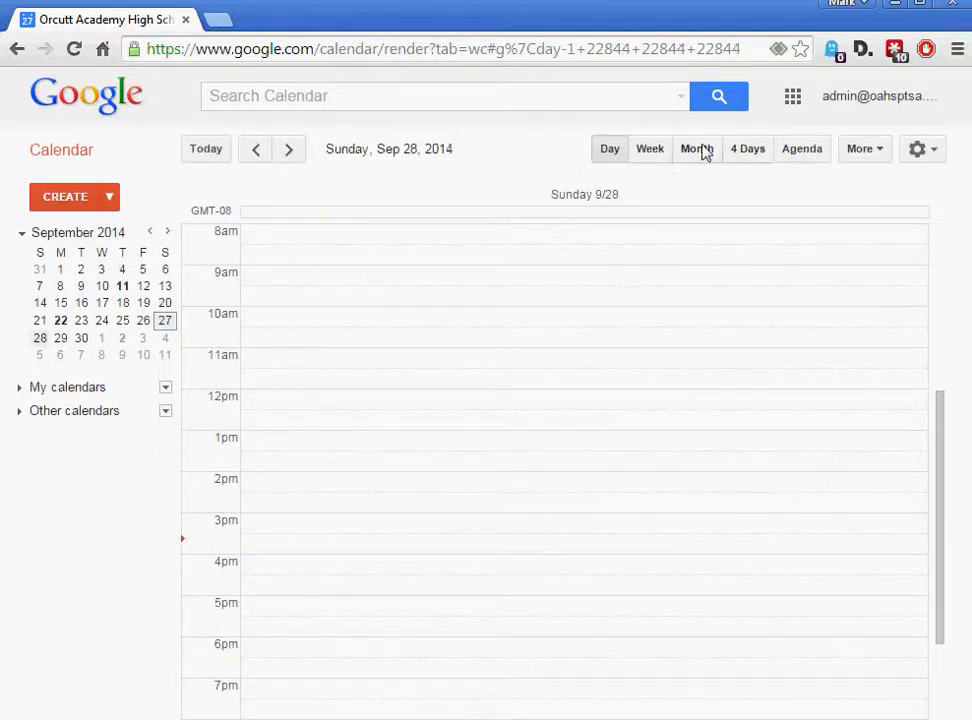
pyautogui.click(685, 155)
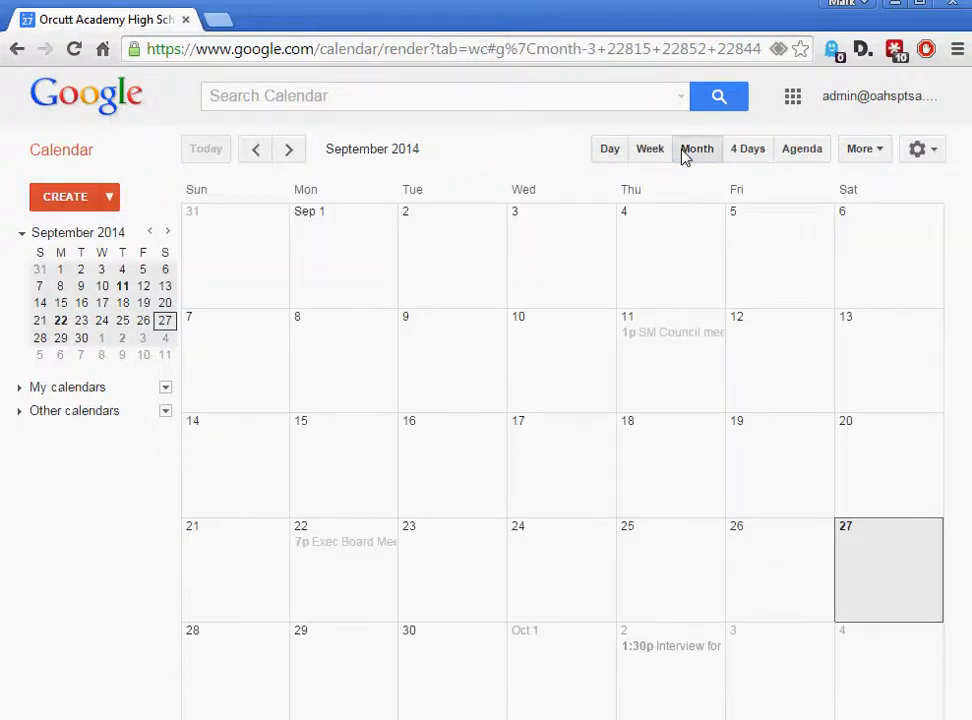
pyautogui.click(752, 150)
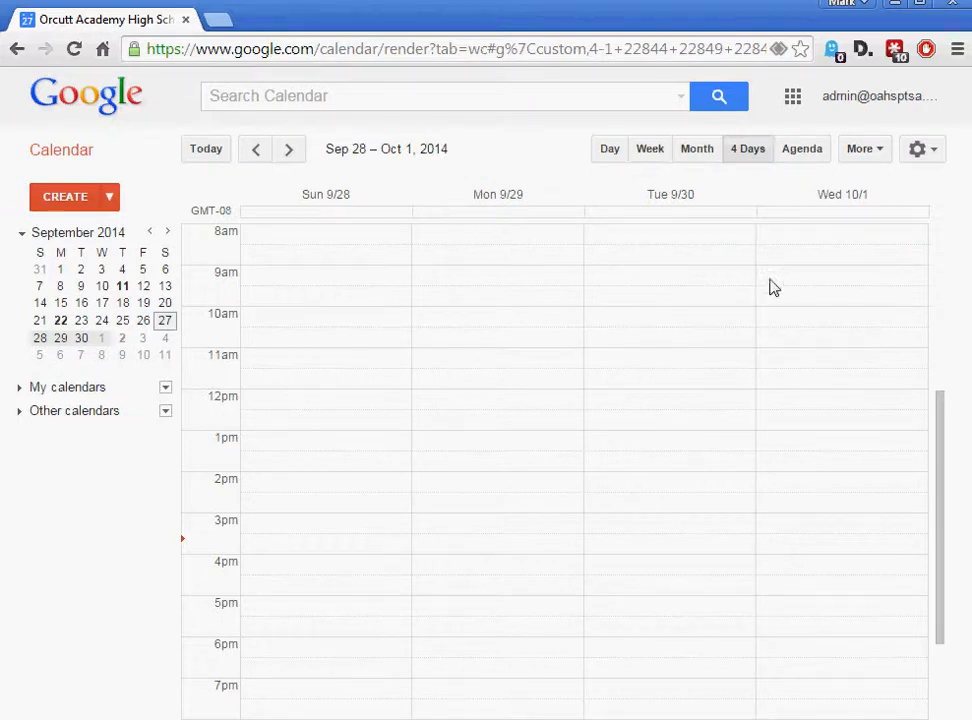
pyautogui.click(806, 153)
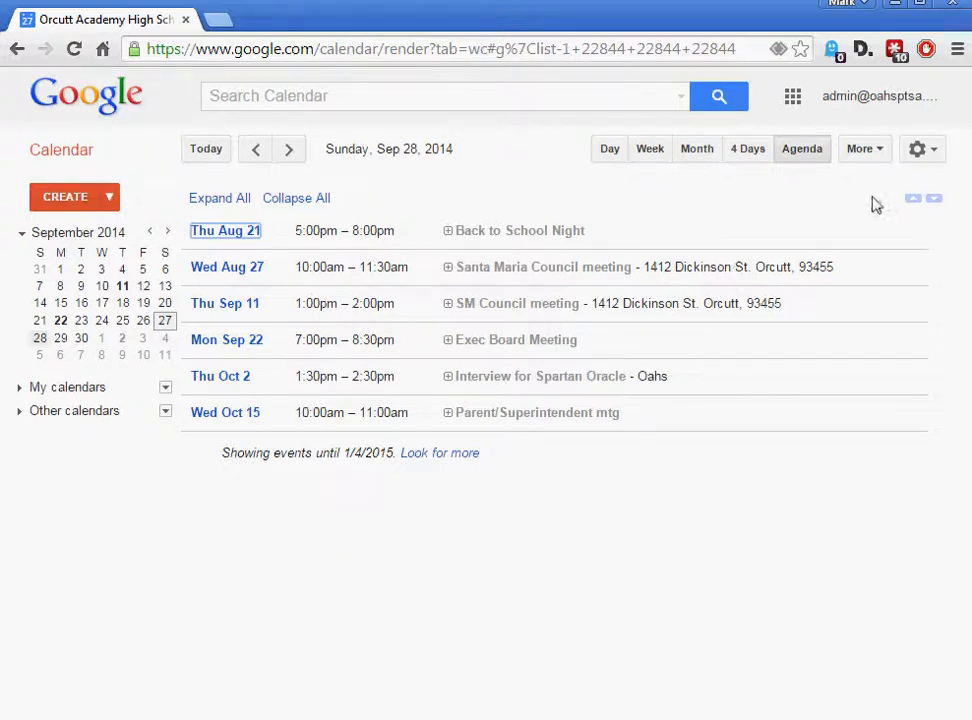
pyautogui.click(699, 152)
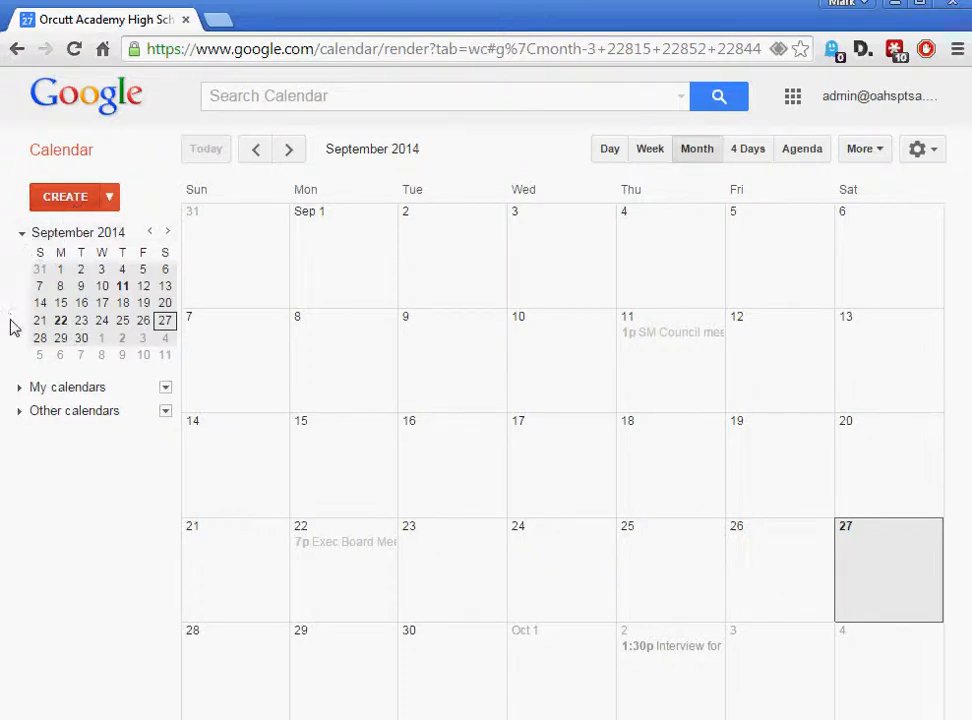
# Browse the mini-calendar to December 2014 and back, displaying October 2014 in the main view
pyautogui.click(167, 232)
pyautogui.click(167, 232)
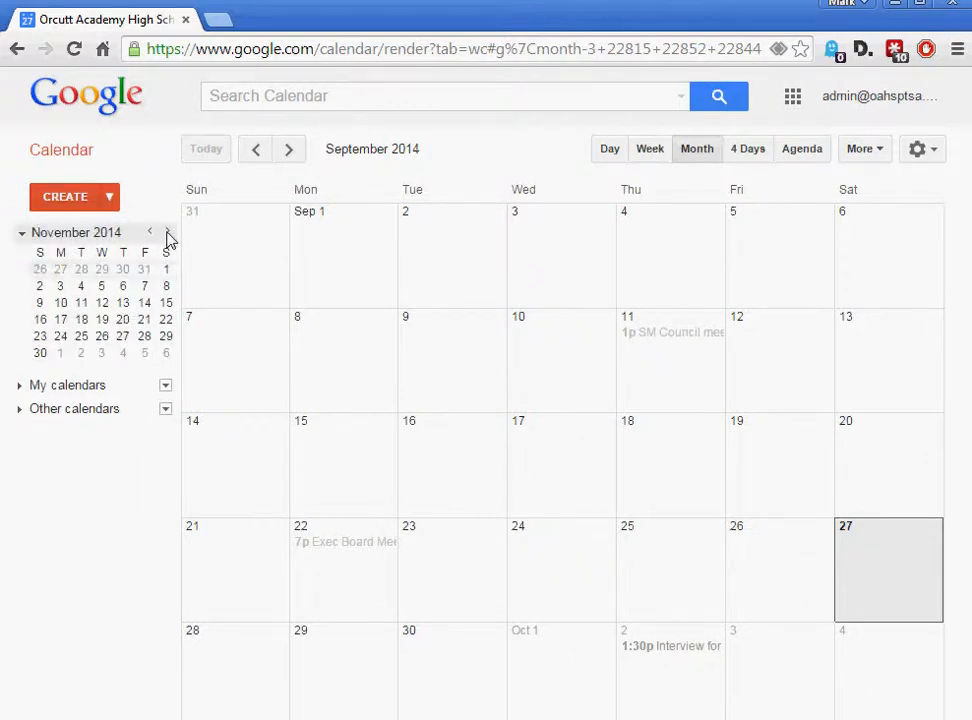
pyautogui.click(167, 232)
pyautogui.click(102, 288)
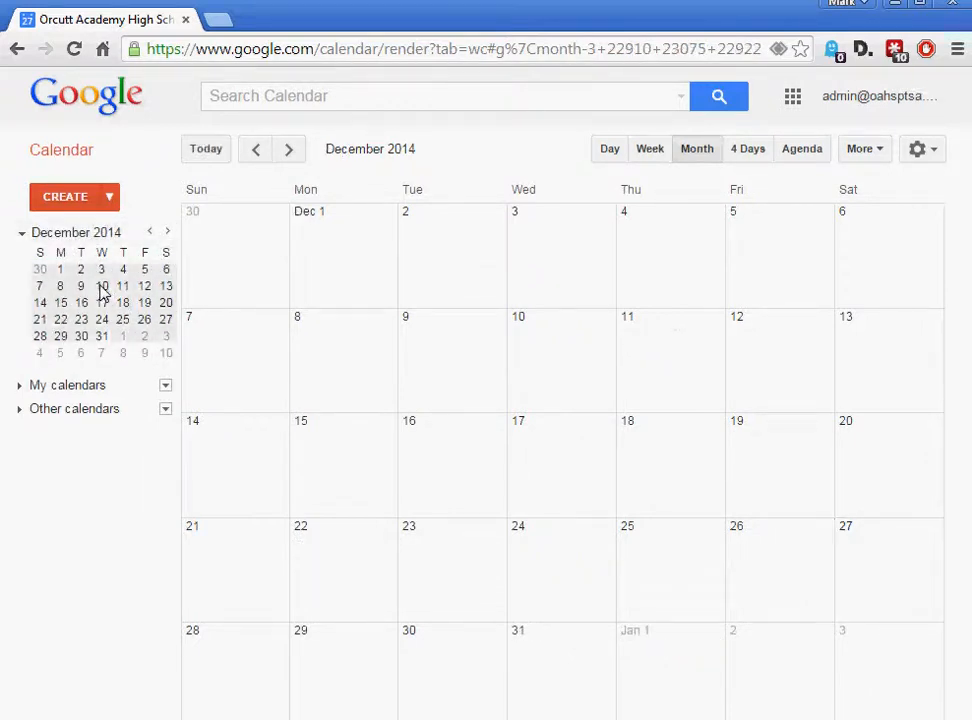
pyautogui.click(150, 232)
pyautogui.click(150, 232)
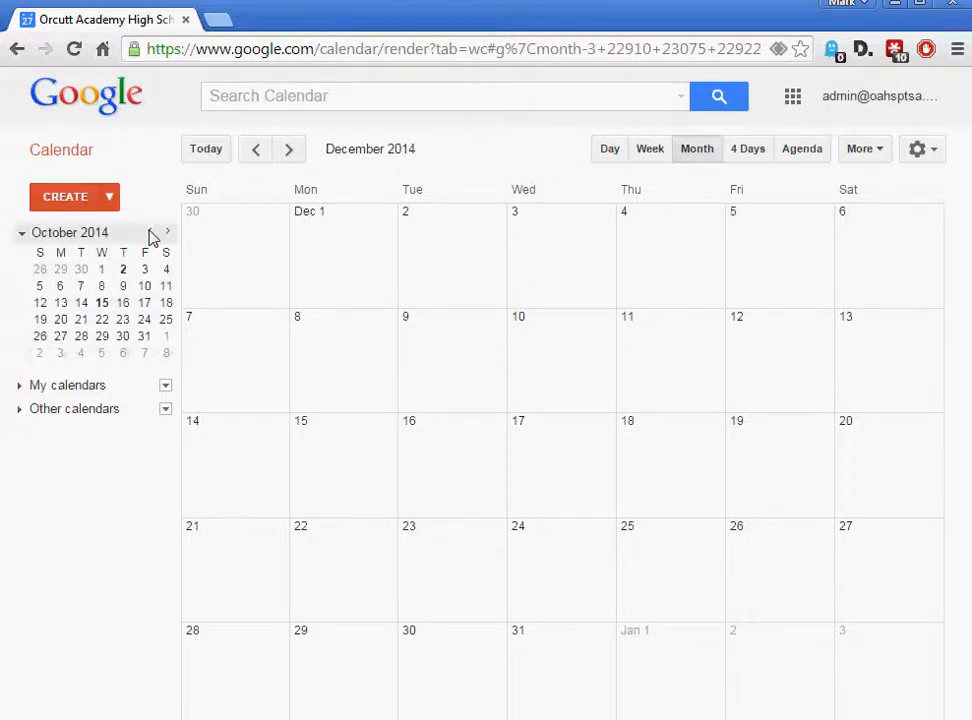
pyautogui.click(102, 303)
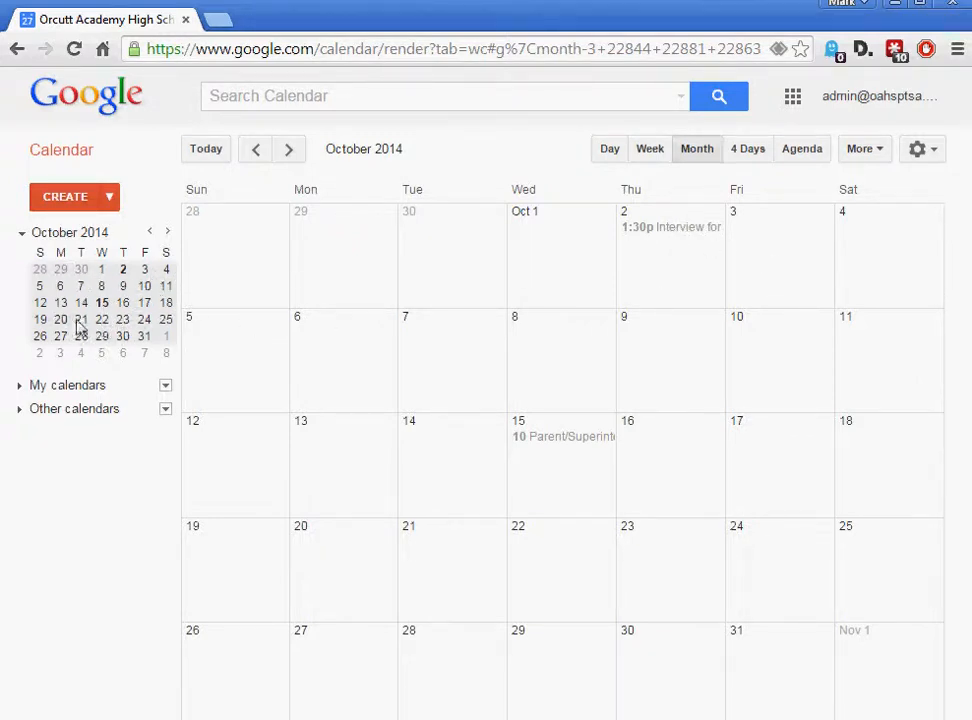
pyautogui.click(150, 233)
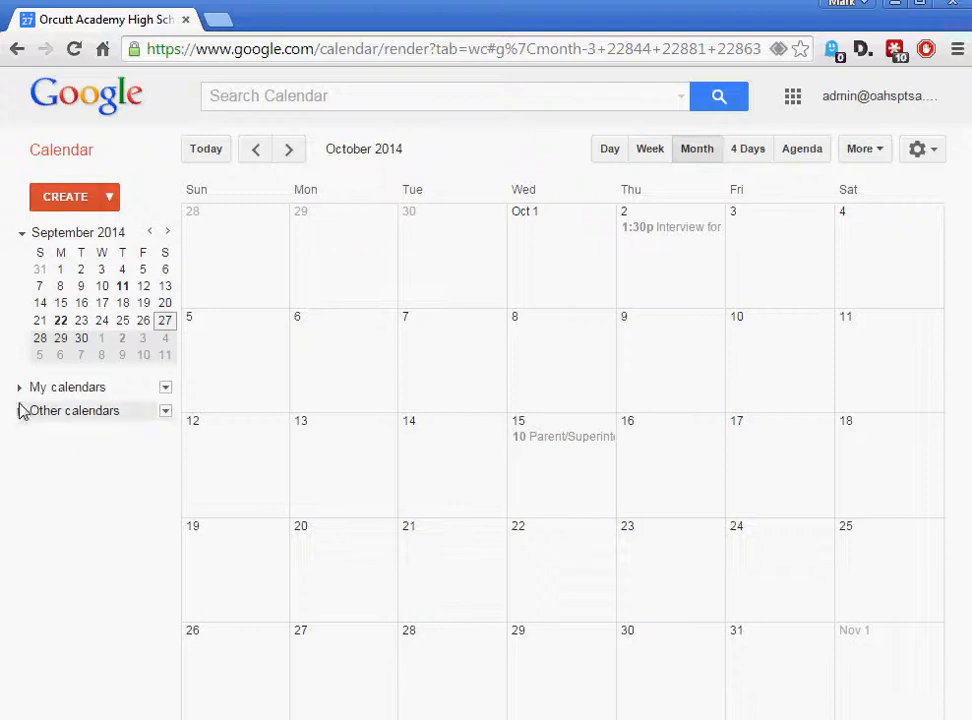
# Toggle the President Exec-Board calendar and turn on the Holidays in United States calendar
pyautogui.click(19, 389)
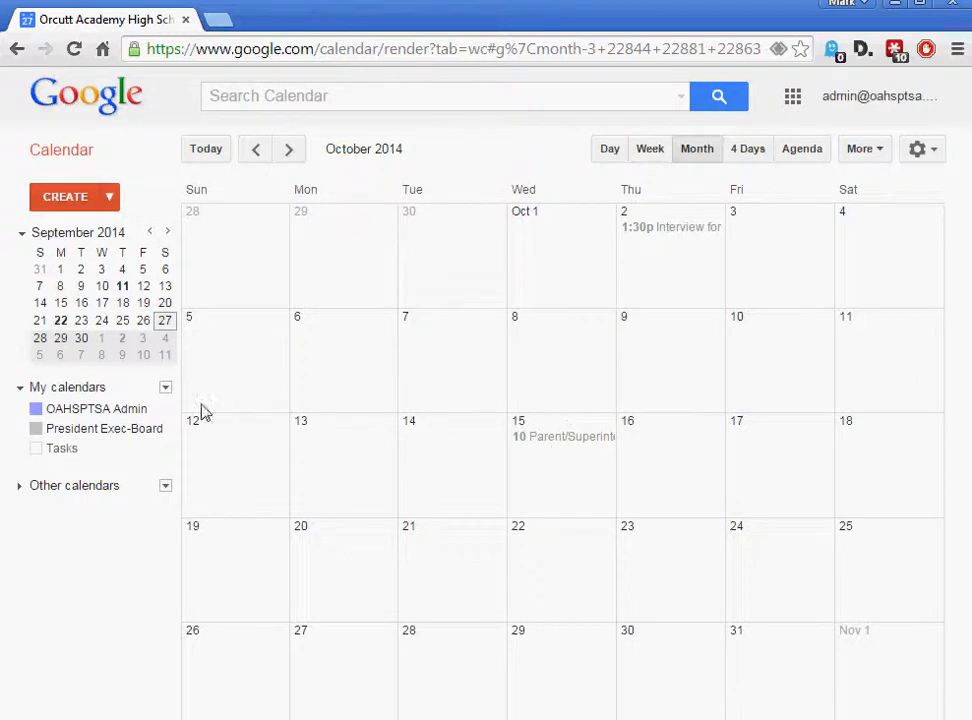
pyautogui.click(87, 434)
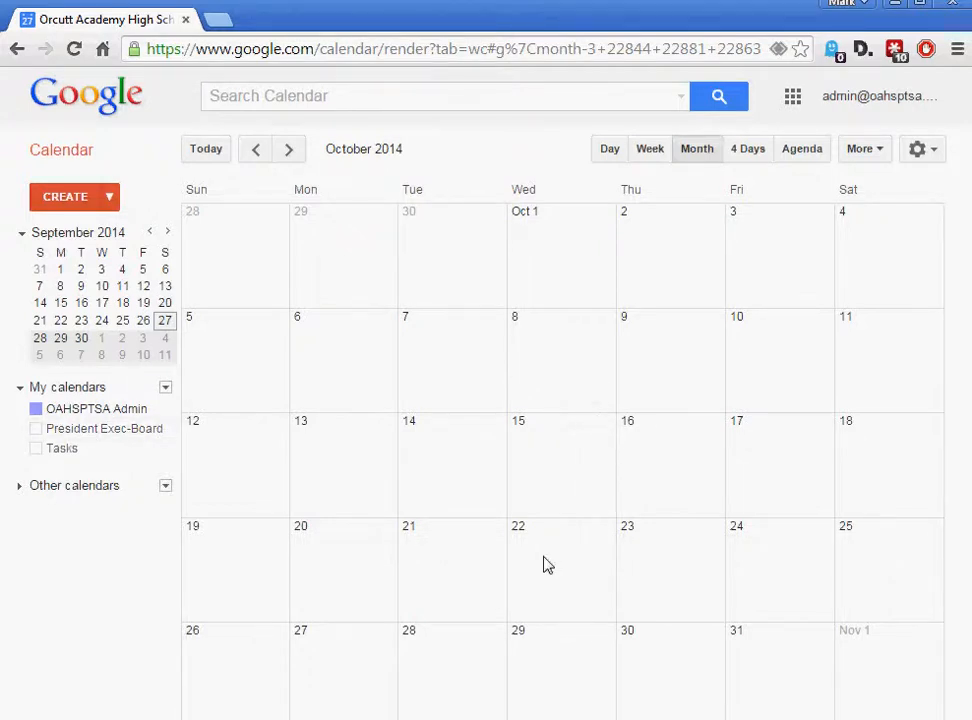
pyautogui.click(89, 432)
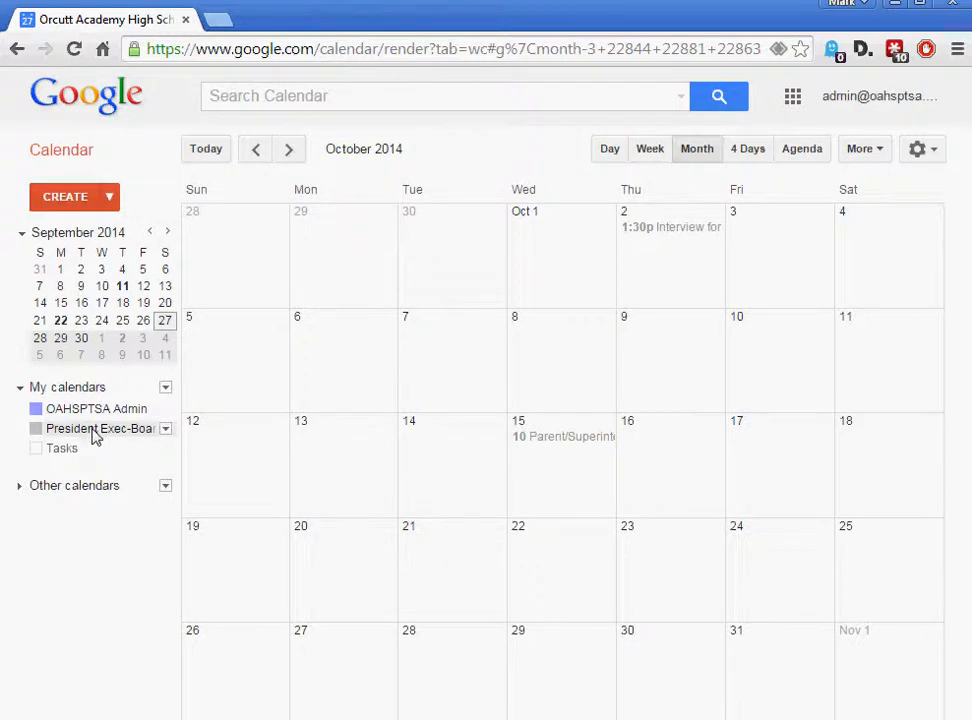
pyautogui.click(93, 432)
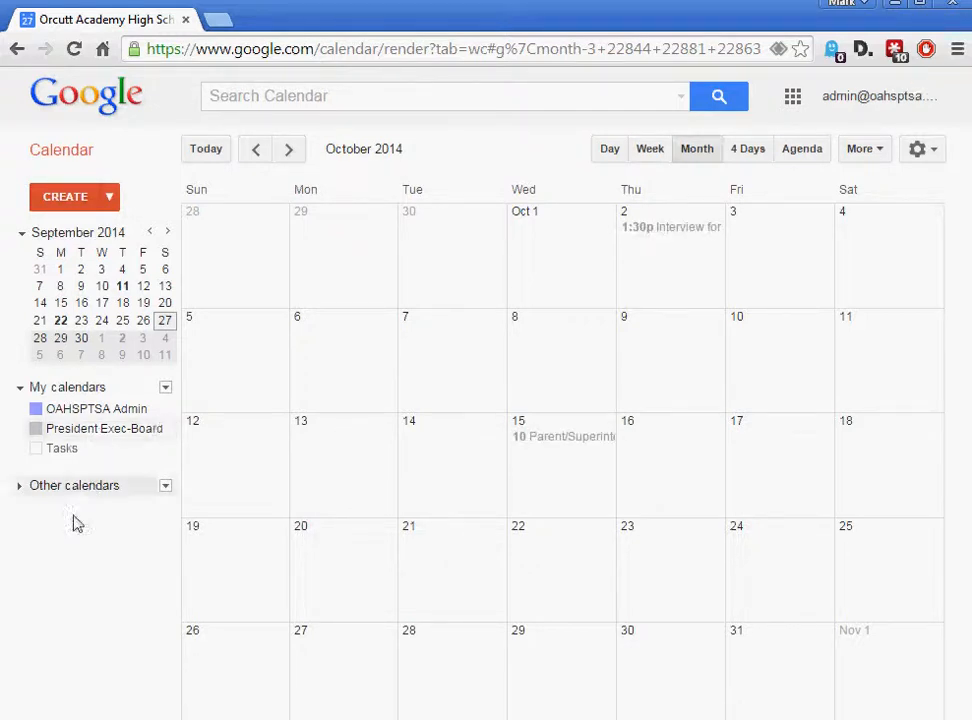
pyautogui.click(19, 487)
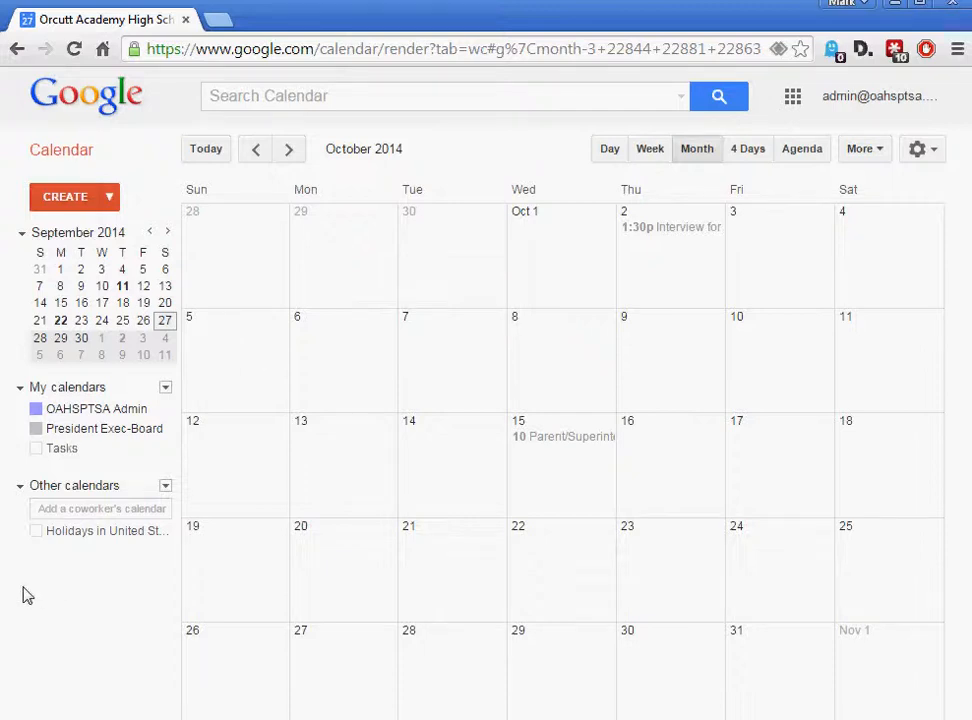
pyautogui.click(70, 535)
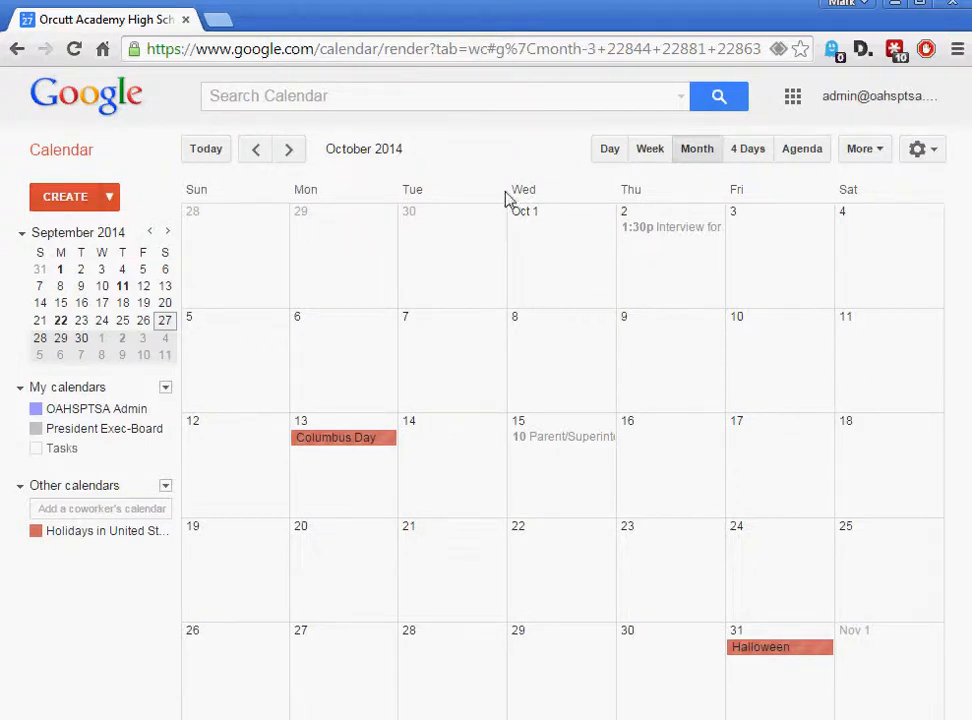
# Create a new event for 10/1/2014, 4:00–5:00pm, not all day, and enable Repeat
pyautogui.click(58, 200)
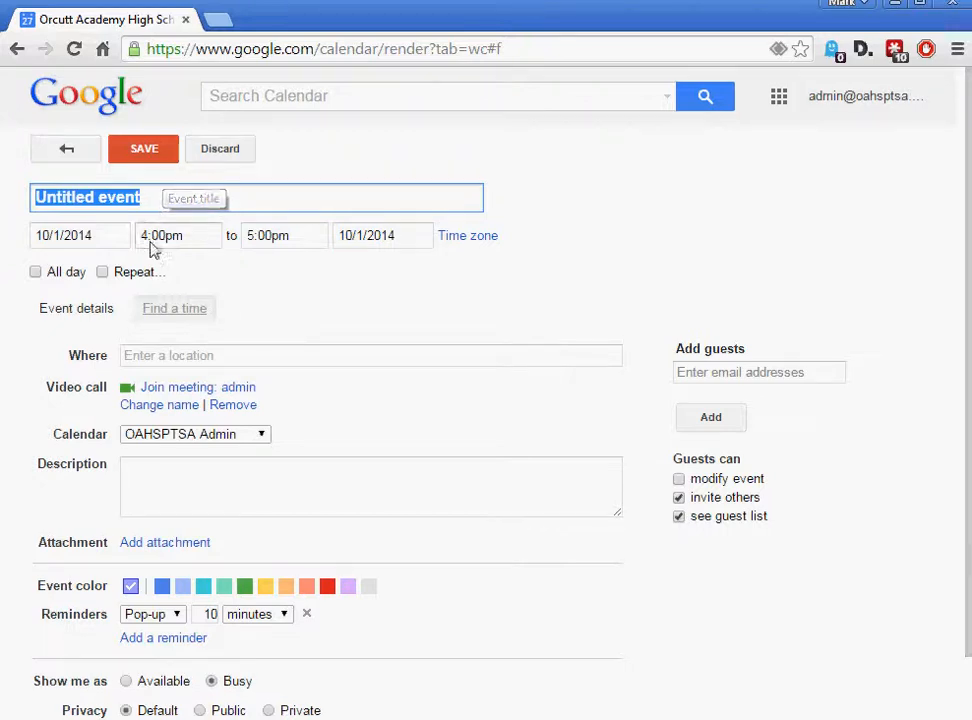
pyautogui.click(102, 242)
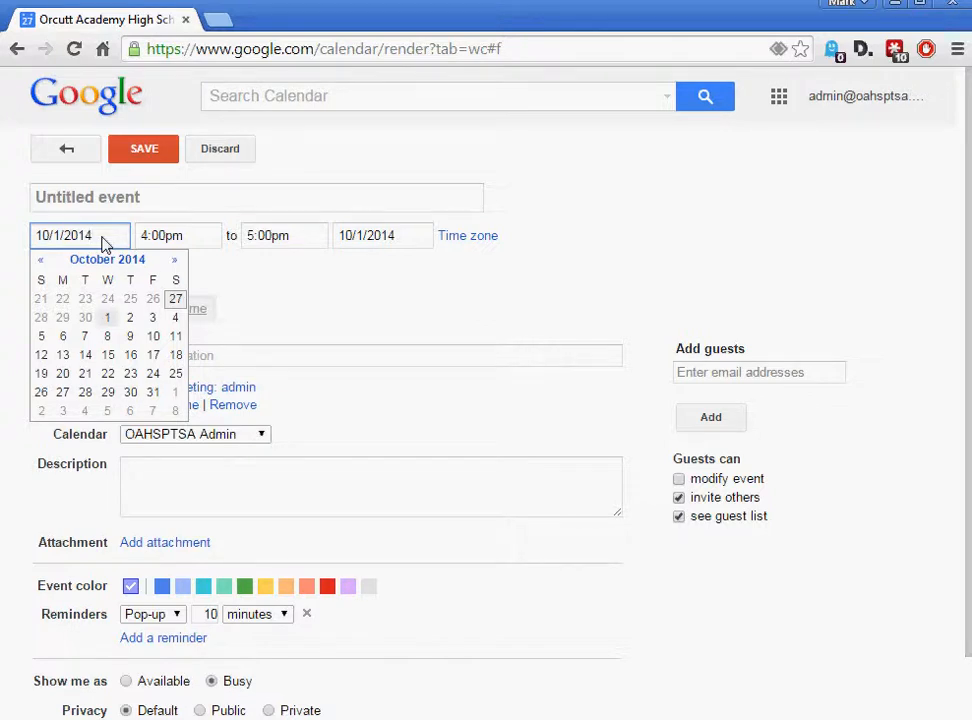
pyautogui.click(190, 242)
pyautogui.click(300, 244)
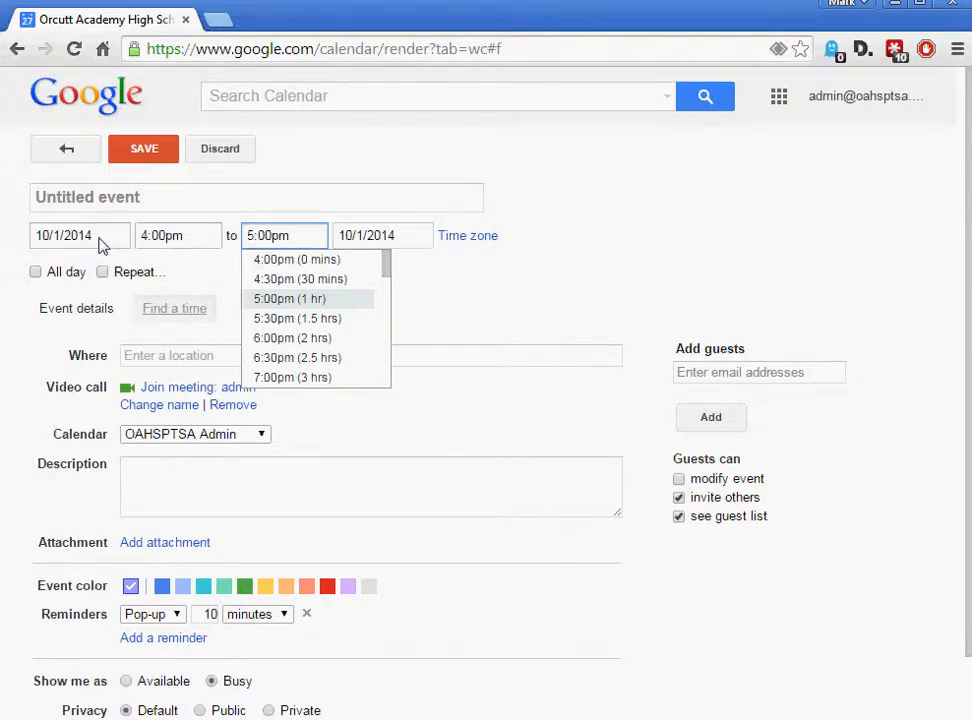
pyautogui.click(445, 277)
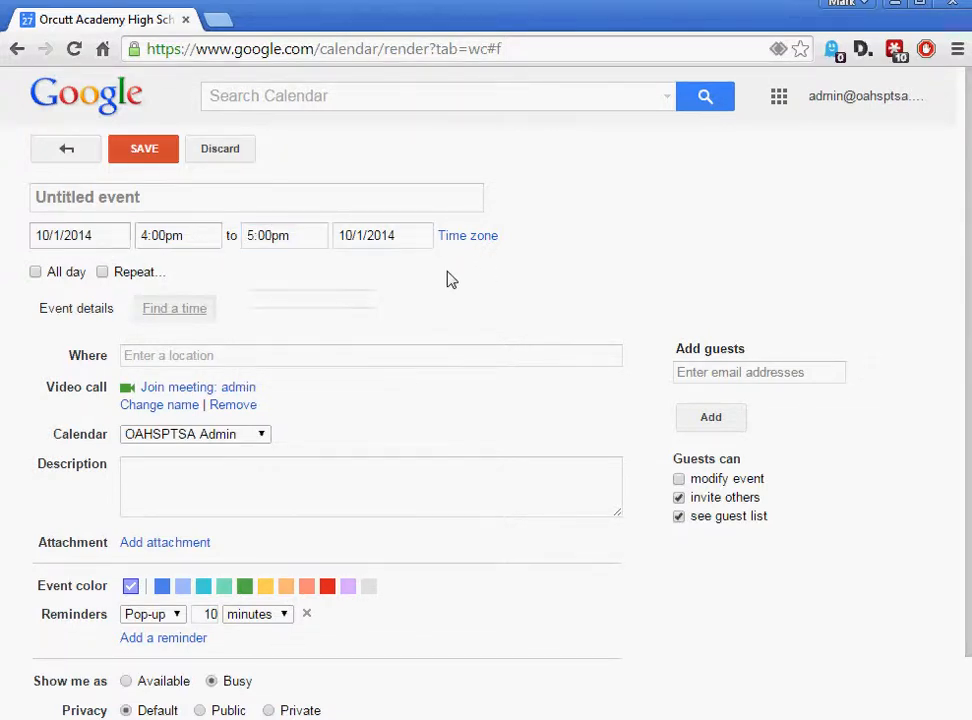
pyautogui.click(34, 274)
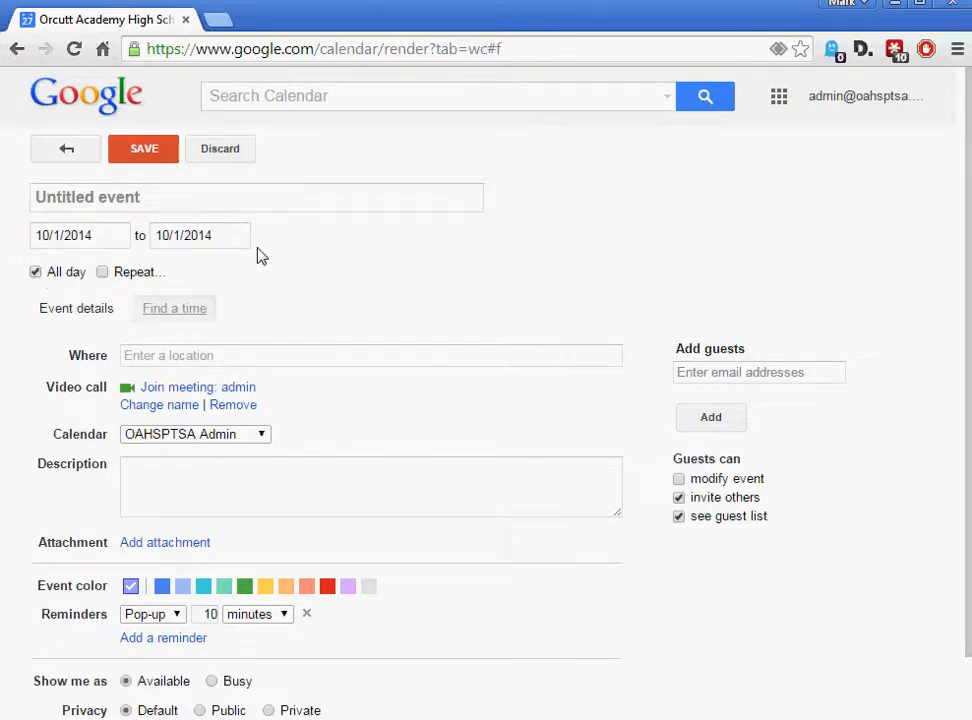
pyautogui.click(35, 273)
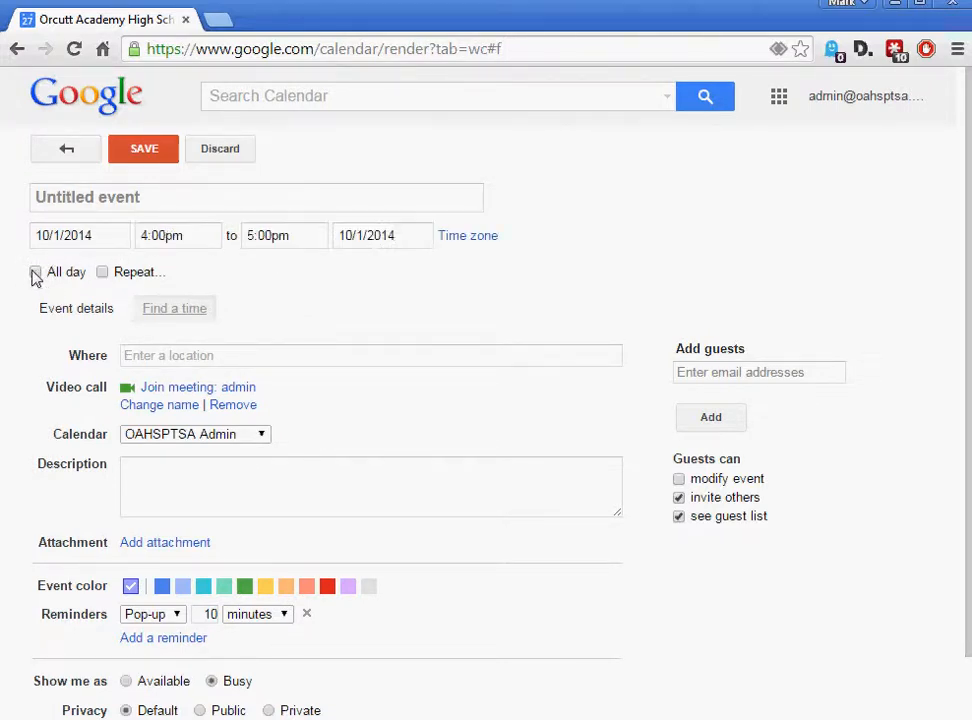
pyautogui.click(102, 273)
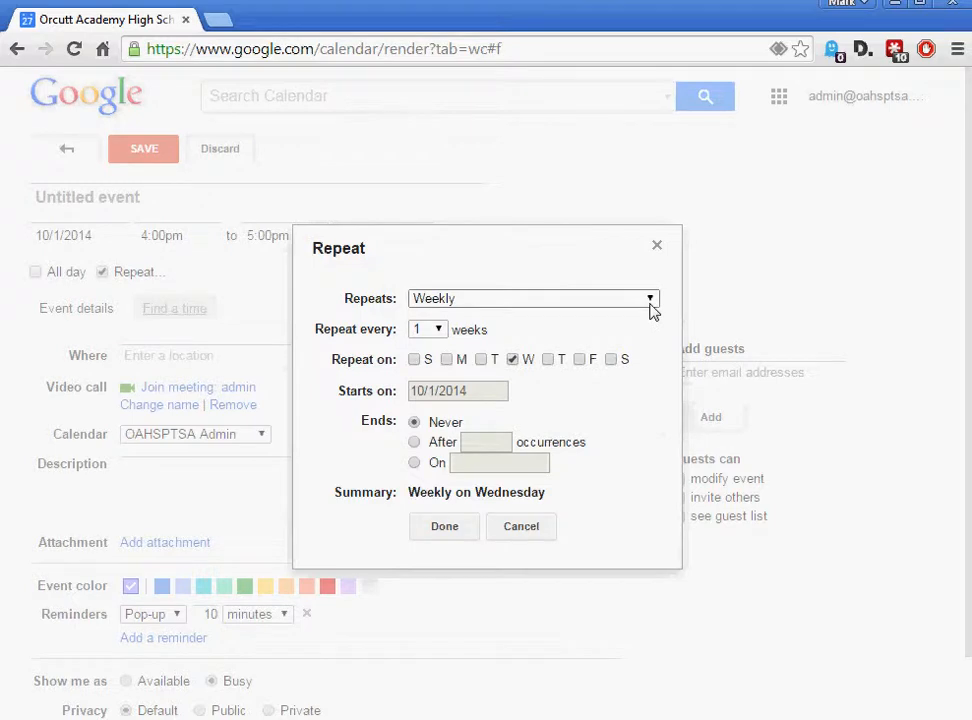
# Set the repeat frequency to Monthly, every 1 month, after checking the end-date options
pyautogui.click(649, 302)
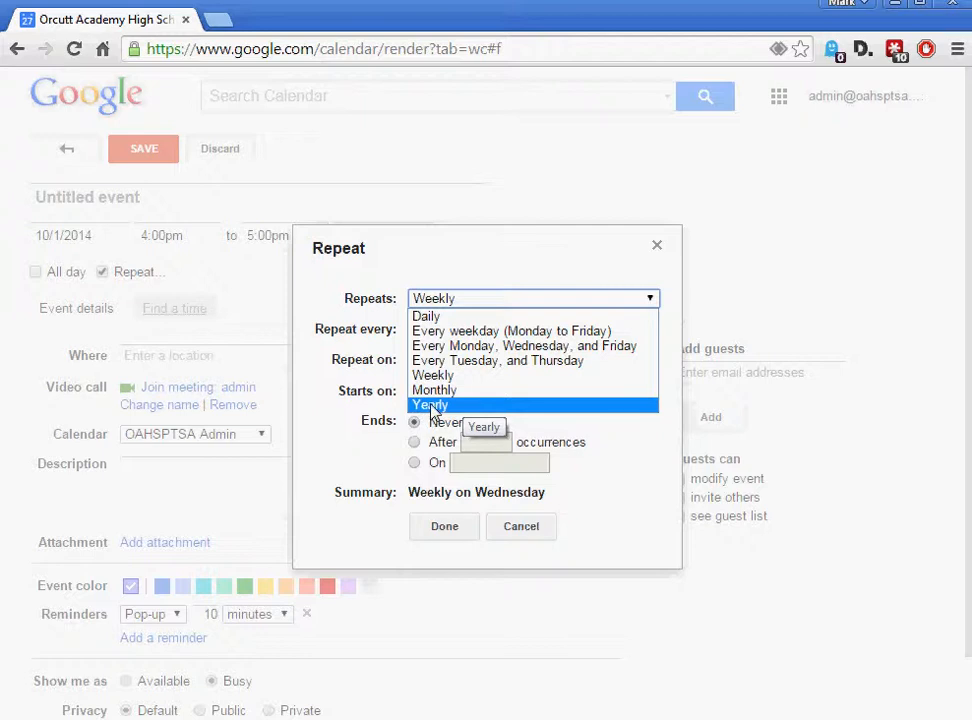
pyautogui.click(435, 392)
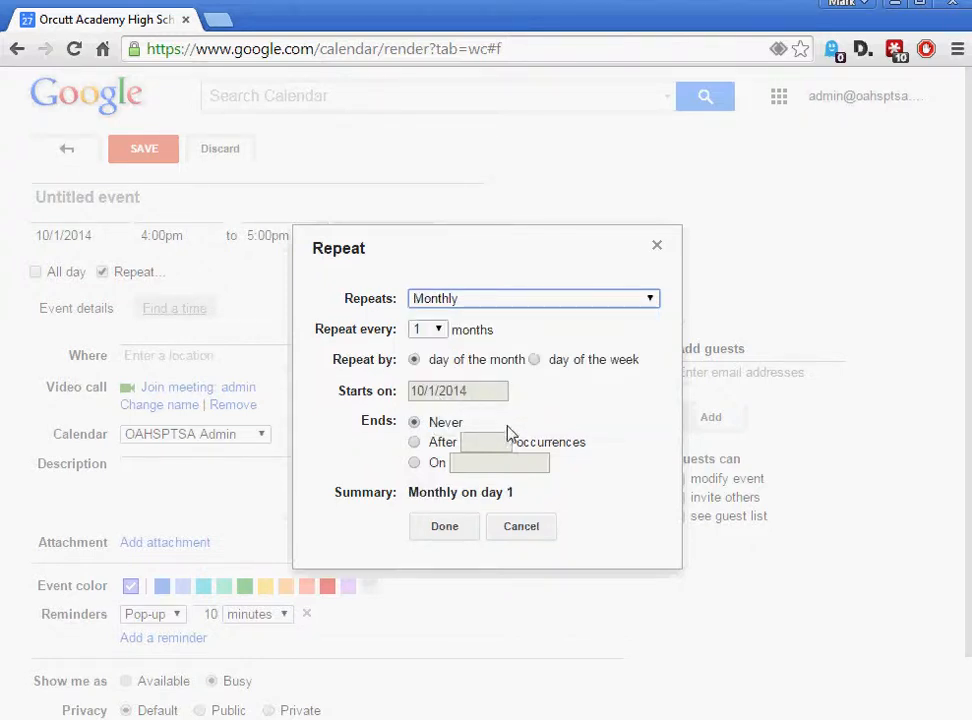
pyautogui.click(440, 333)
pyautogui.moveTo(437, 345)
pyautogui.mouseDown()
pyautogui.moveTo(431, 600)
pyautogui.moveTo(446, 345)
pyautogui.mouseUp()
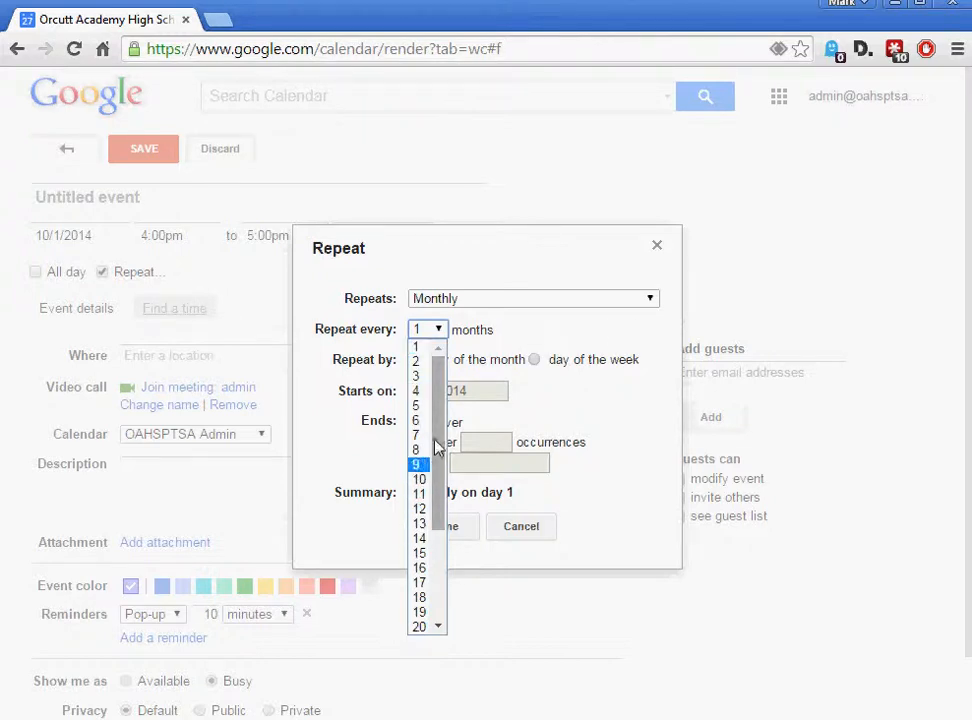
pyautogui.click(638, 480)
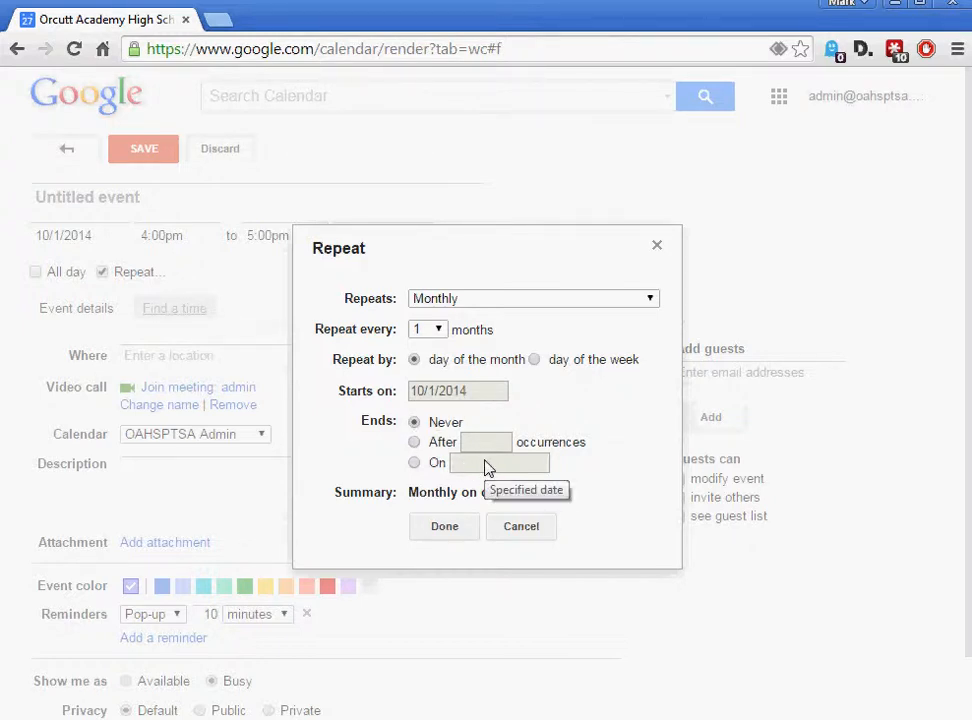
pyautogui.click(414, 442)
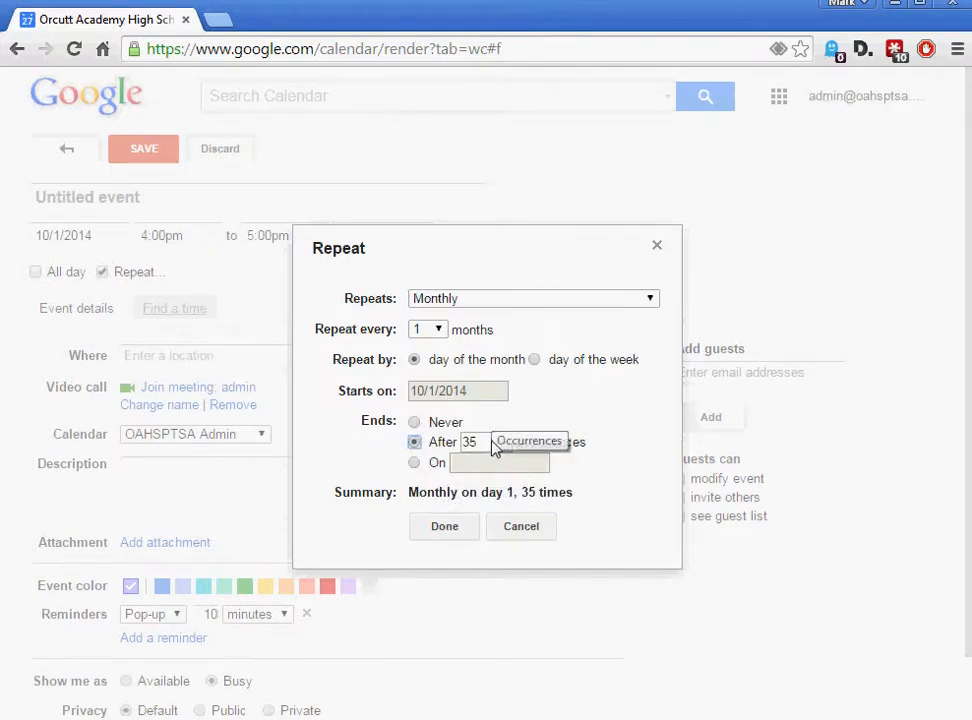
pyautogui.click(414, 463)
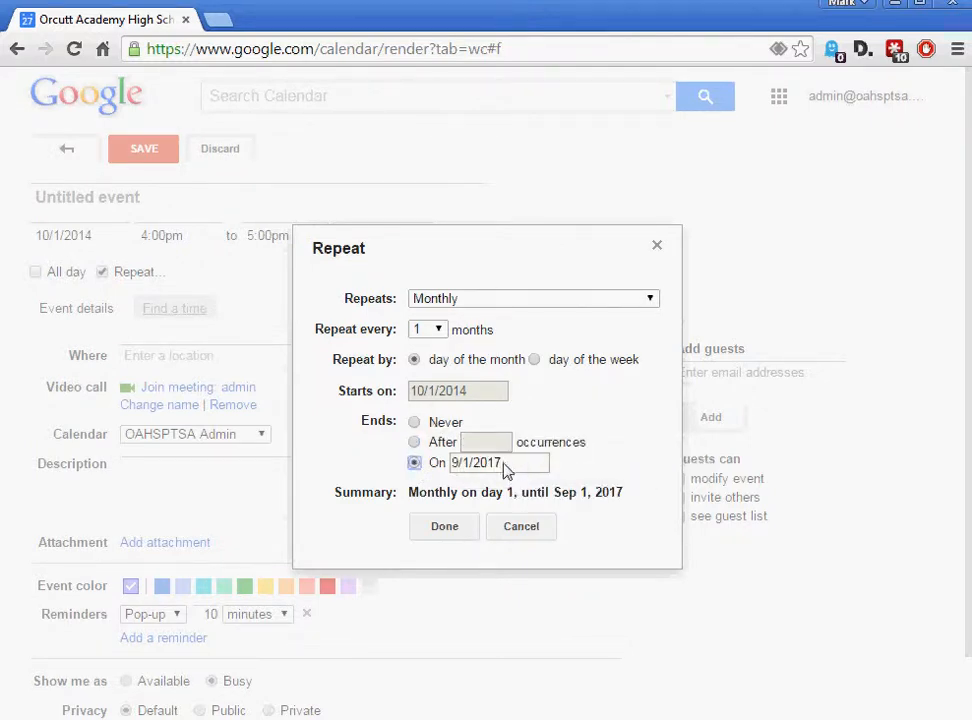
pyautogui.click(433, 467)
pyautogui.click(375, 447)
pyautogui.click(438, 331)
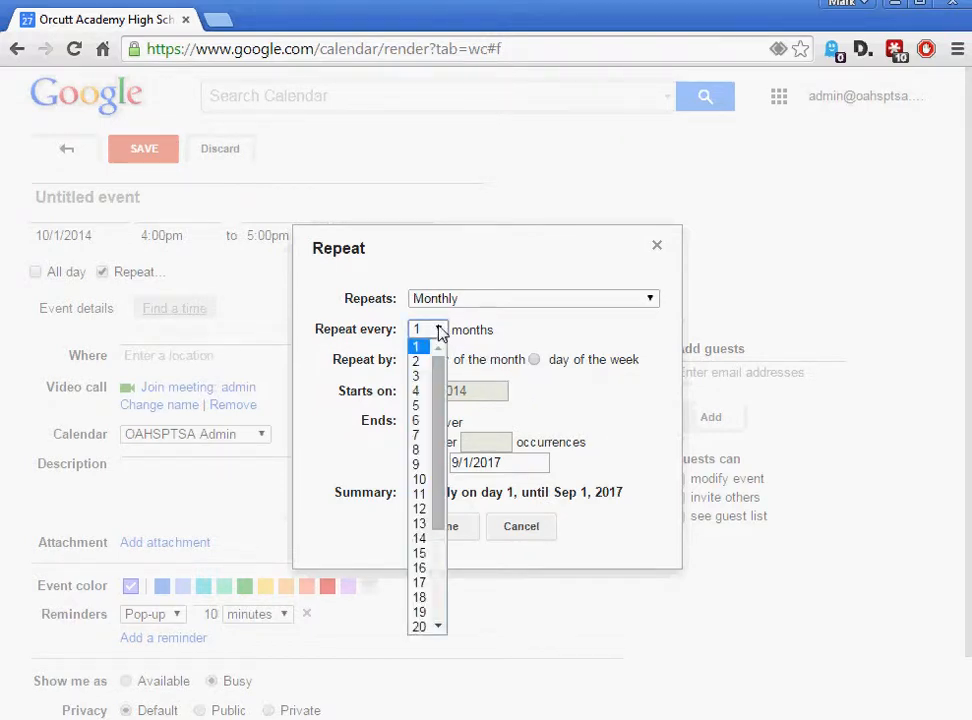
pyautogui.click(438, 331)
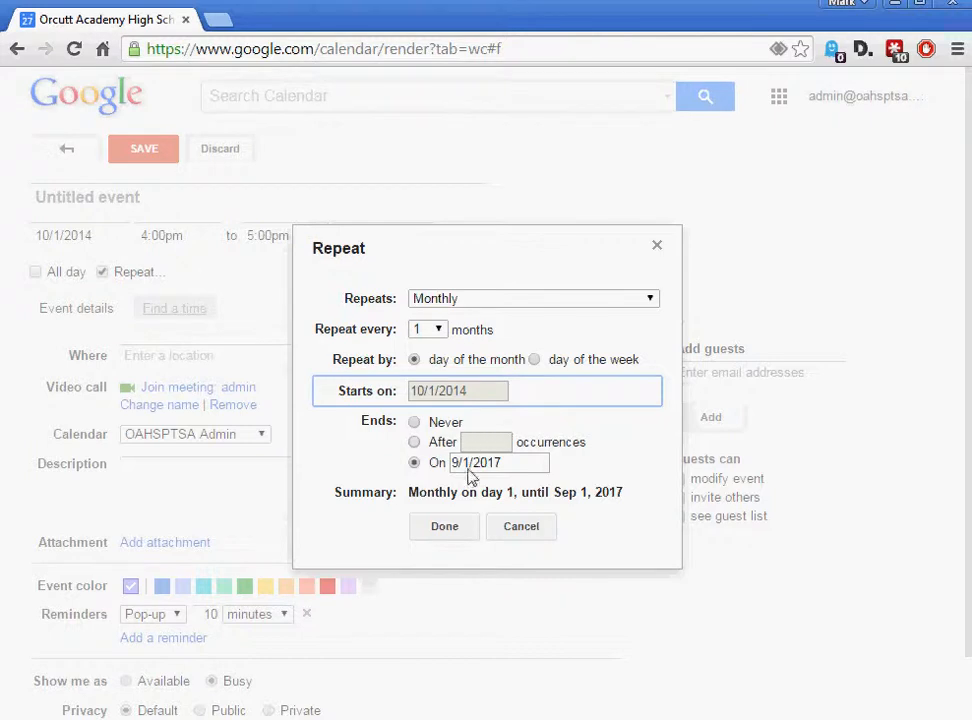
# End the series after 4 occurrences, repeat on the first Wednesday, and confirm the settings
pyautogui.click(415, 442)
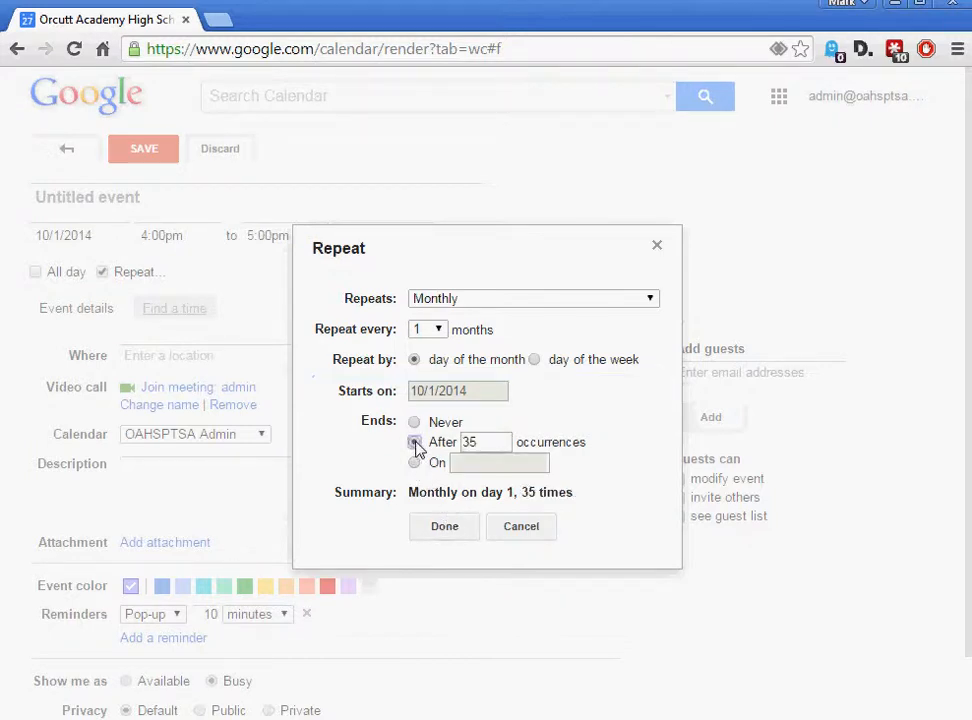
pyautogui.moveTo(467, 443); pyautogui.dragTo(433, 447)
pyautogui.write('4')
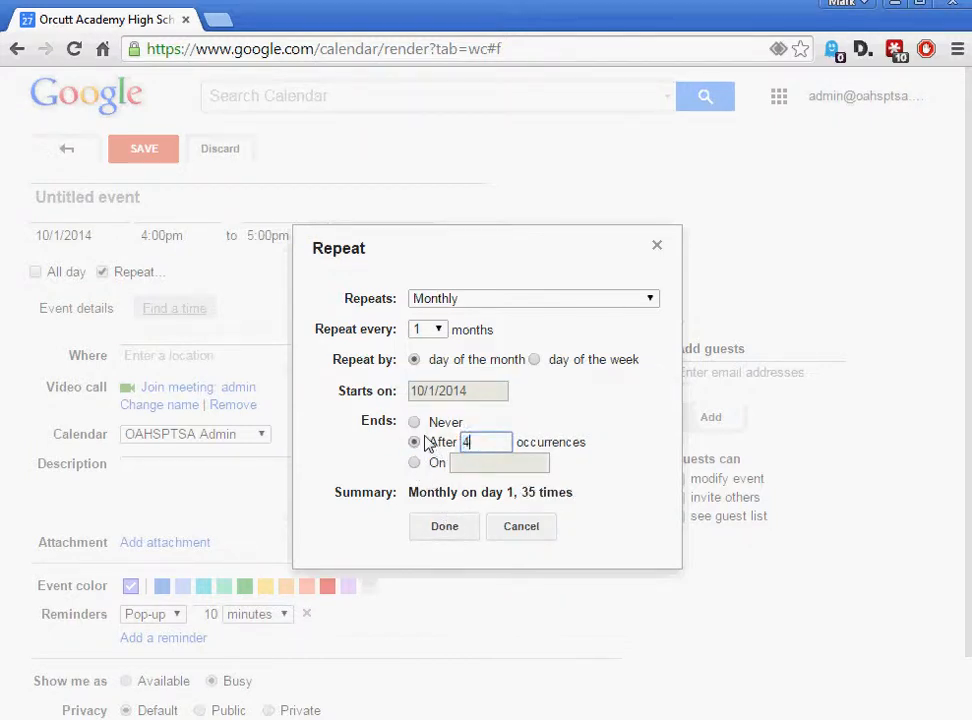
pyautogui.click(534, 412)
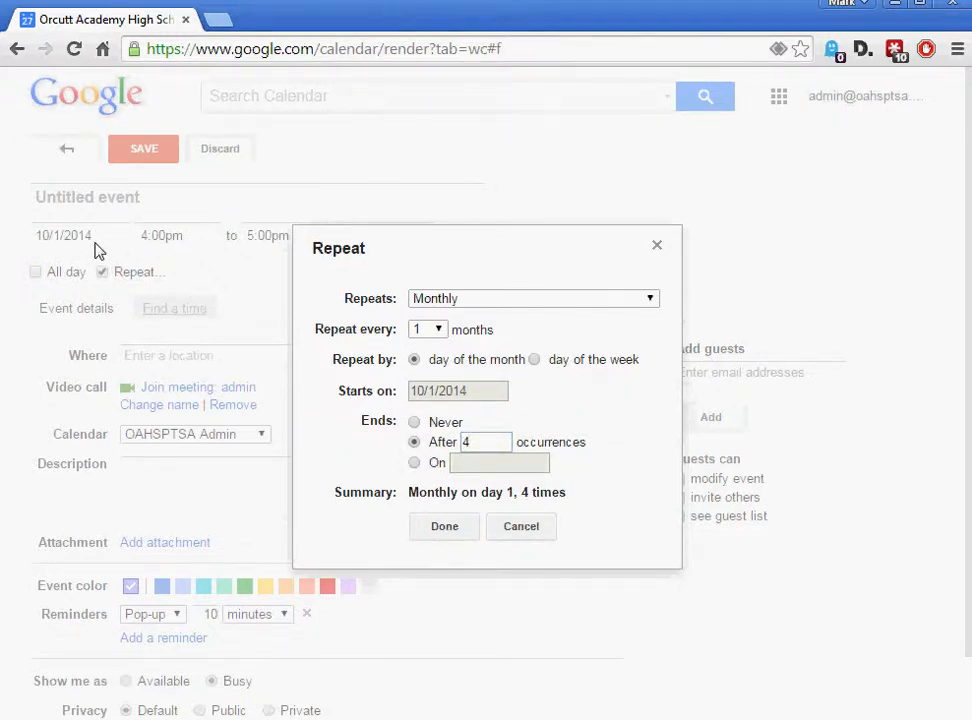
pyautogui.click(439, 331)
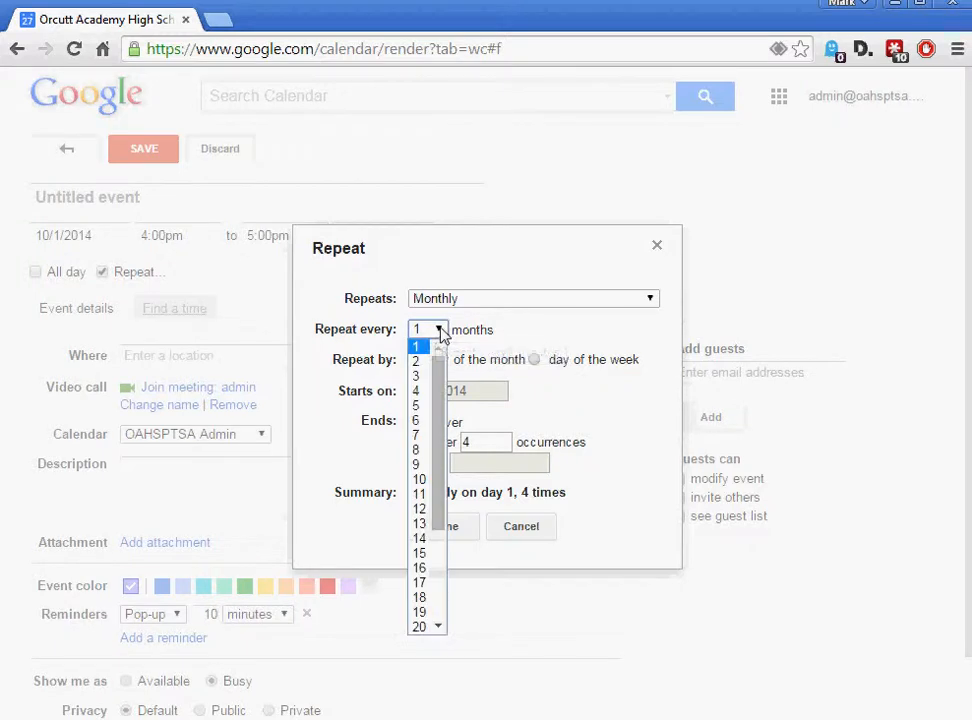
pyautogui.click(480, 274)
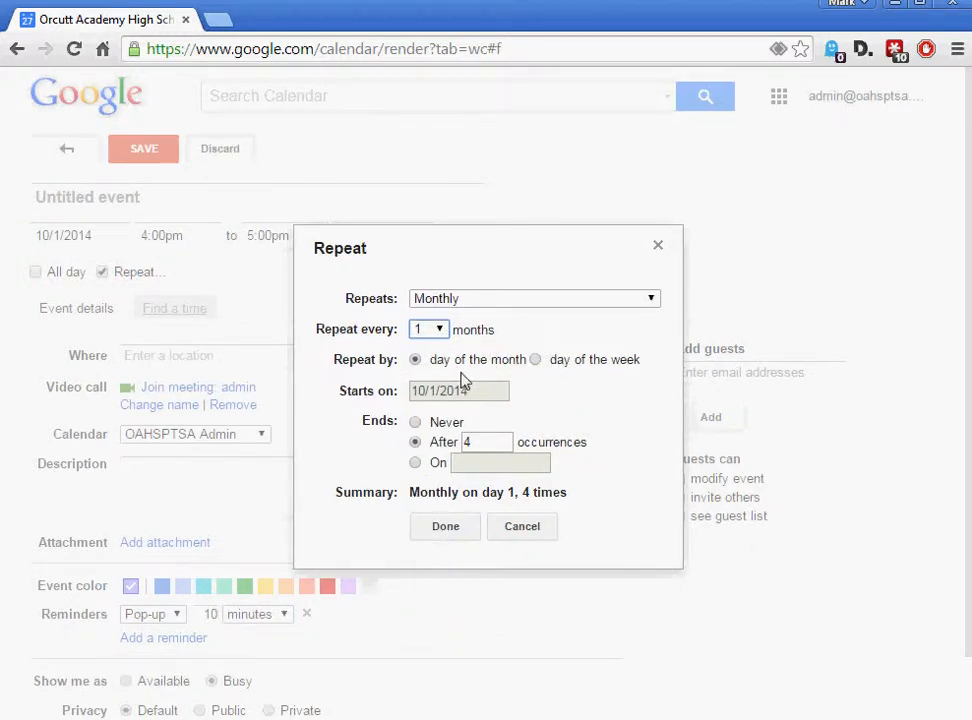
pyautogui.click(535, 361)
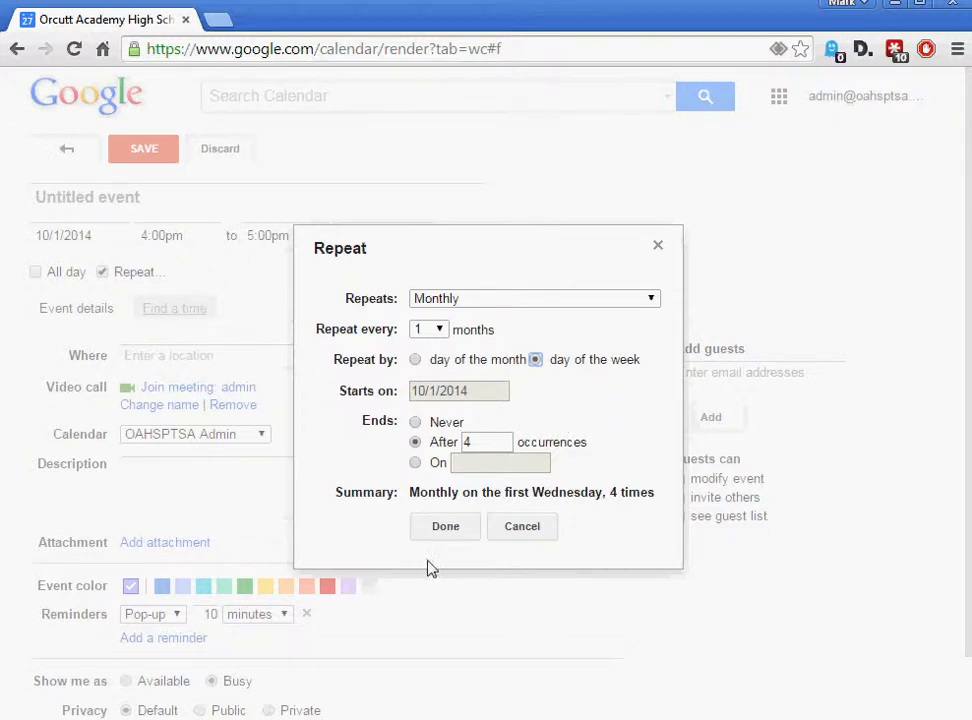
pyautogui.click(441, 527)
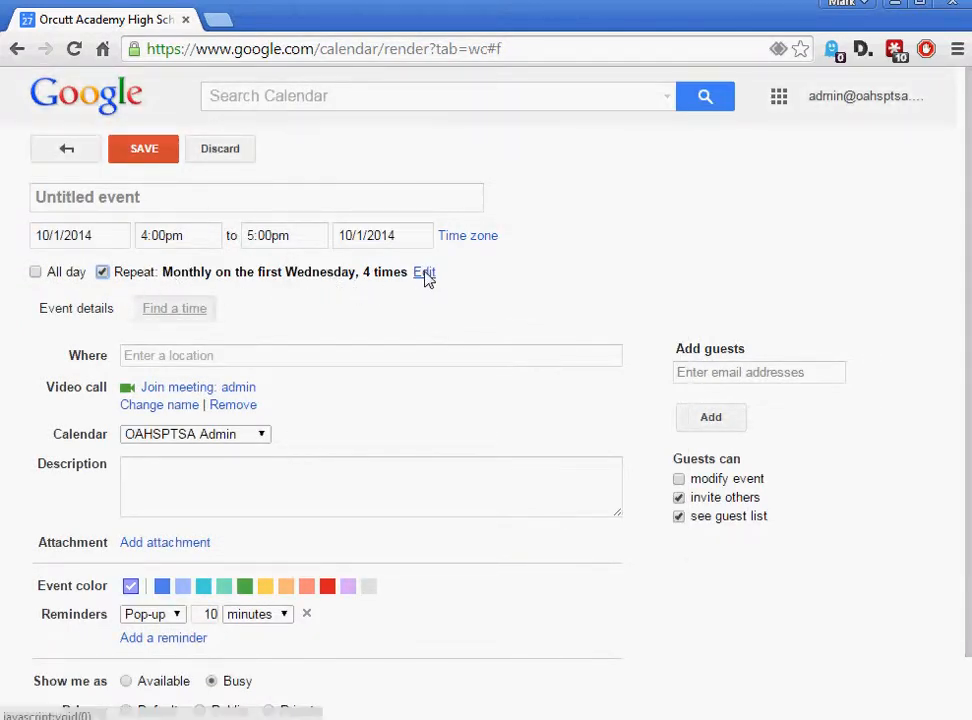
# Enter 'Orcutt acad' as the location and choose Orcutt Academy Charter, Dyer Street, Orcutt, CA
pyautogui.click(223, 358)
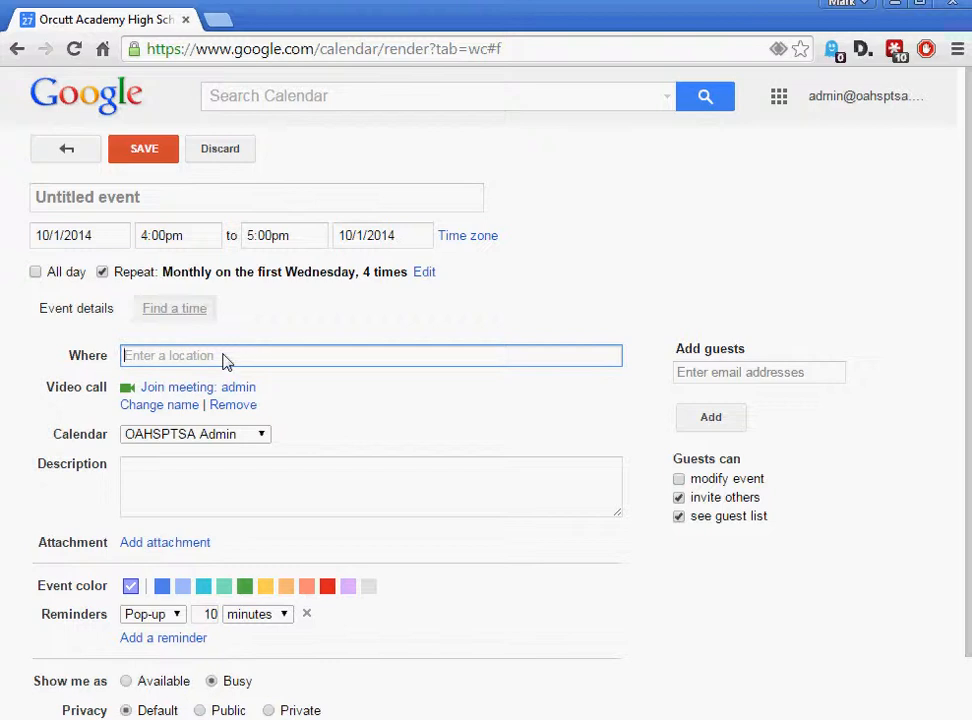
pyautogui.write('O')
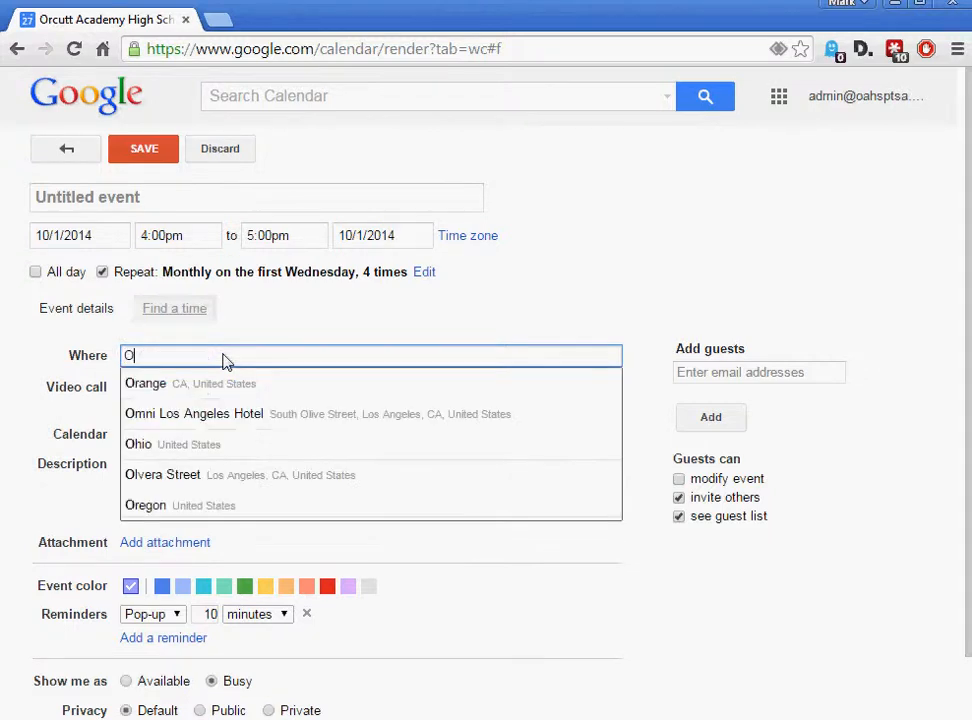
pyautogui.write('rcutt ')
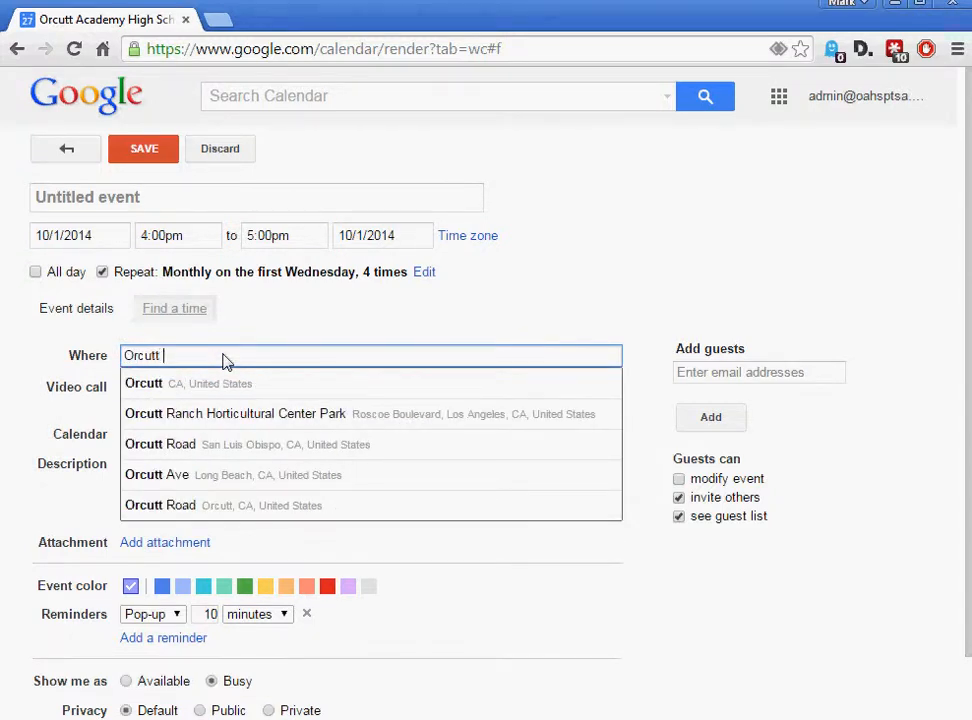
pyautogui.write('acad')
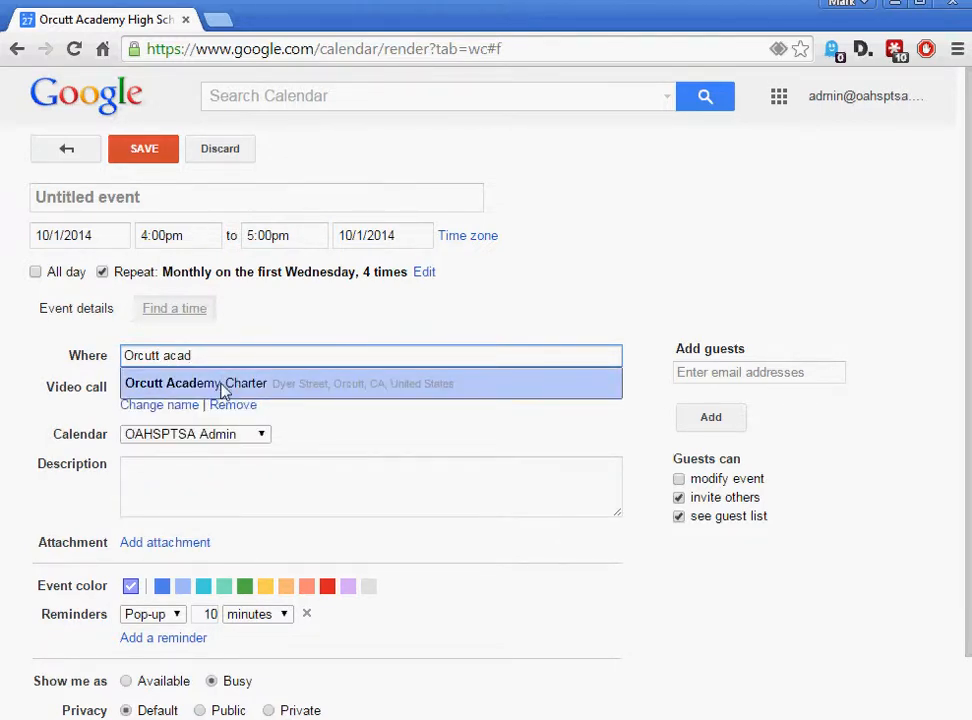
pyautogui.click(222, 386)
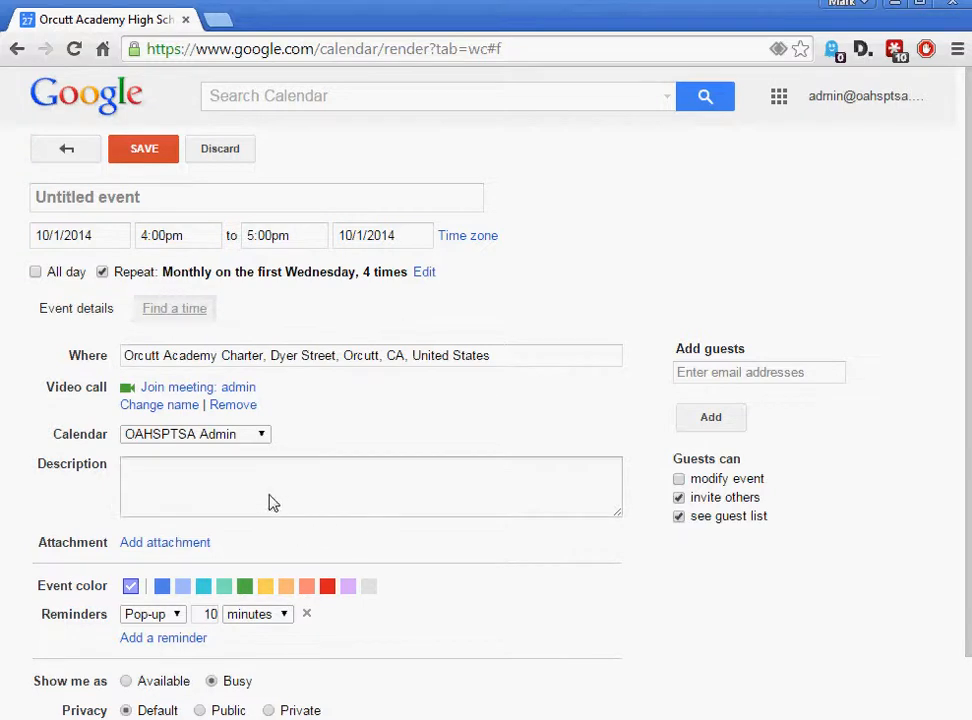
pyautogui.click(265, 436)
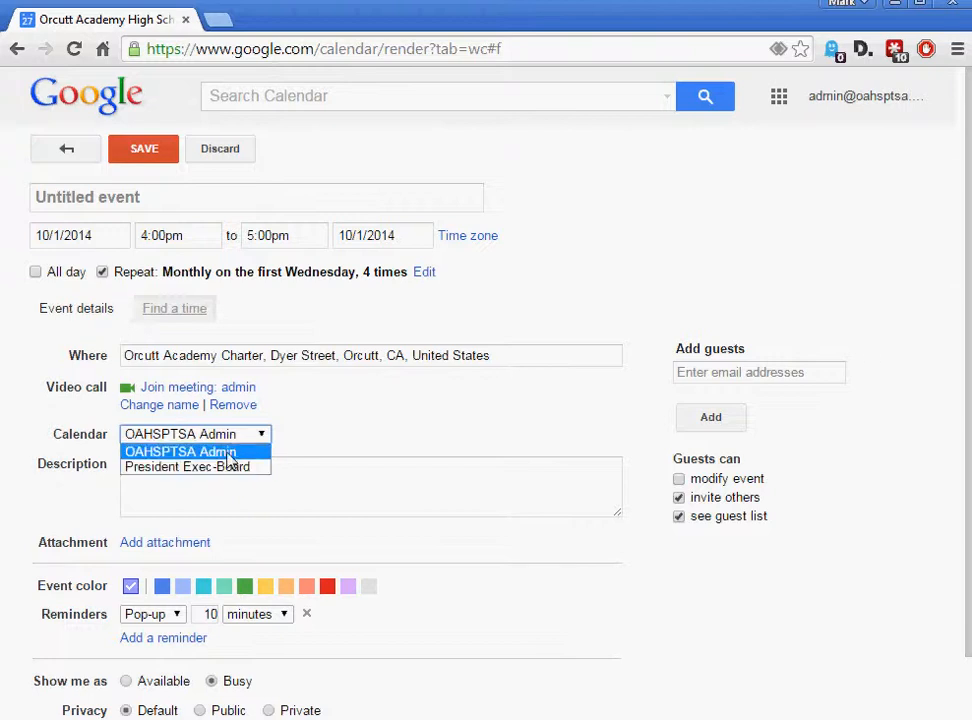
pyautogui.click(230, 453)
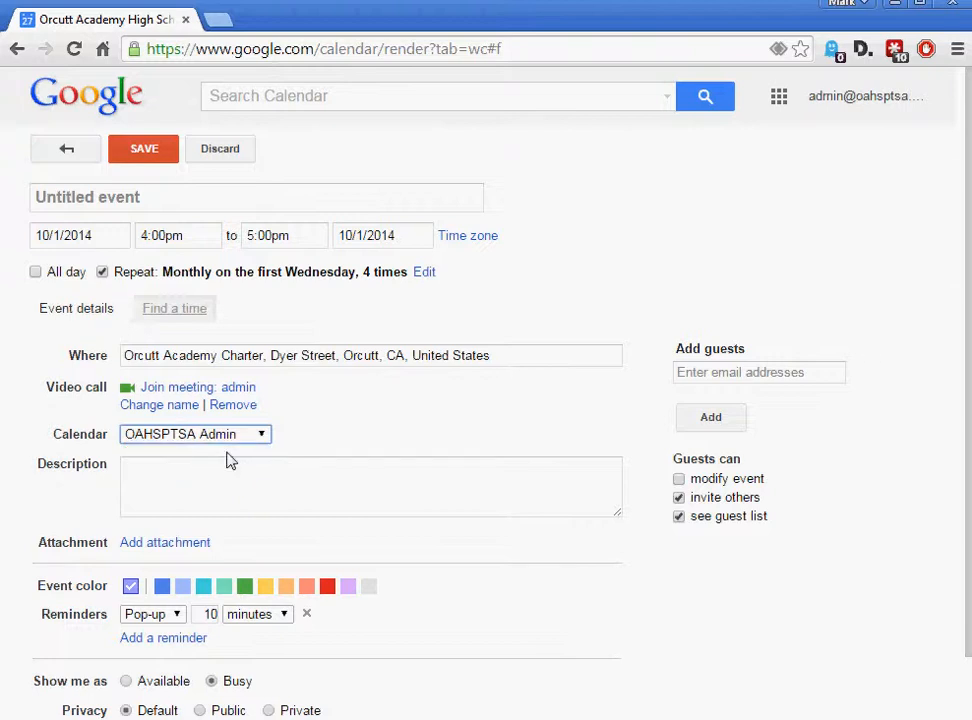
pyautogui.click(224, 487)
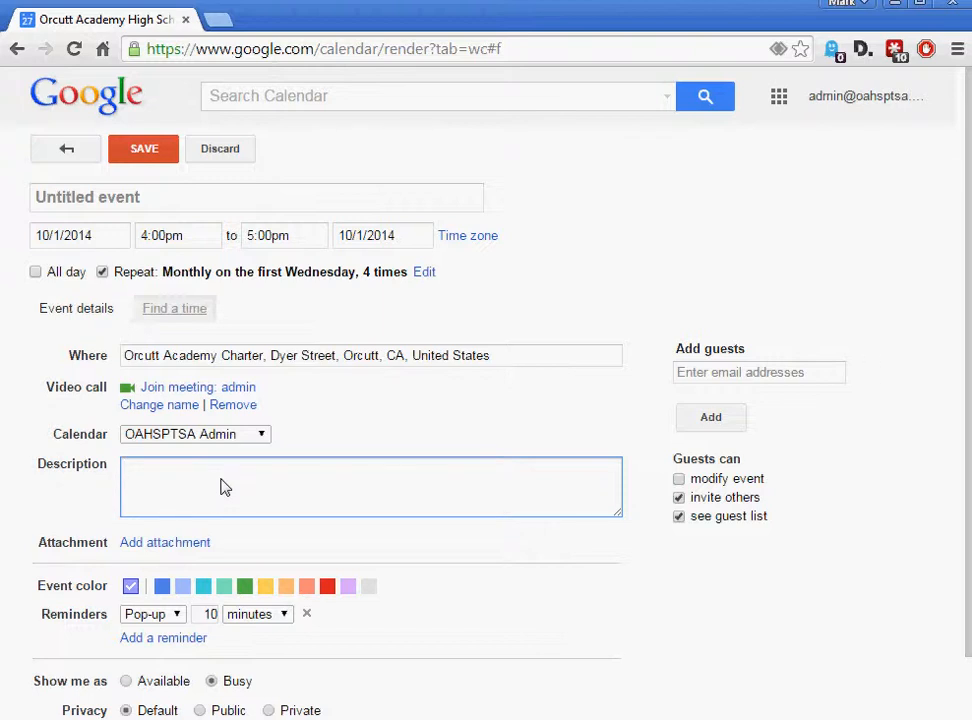
# Attach Logo.jpg and Orcutt_Academy_High_School_PTA_Bylaws_2011.pdf from Google Drive to the event
pyautogui.click(183, 552)
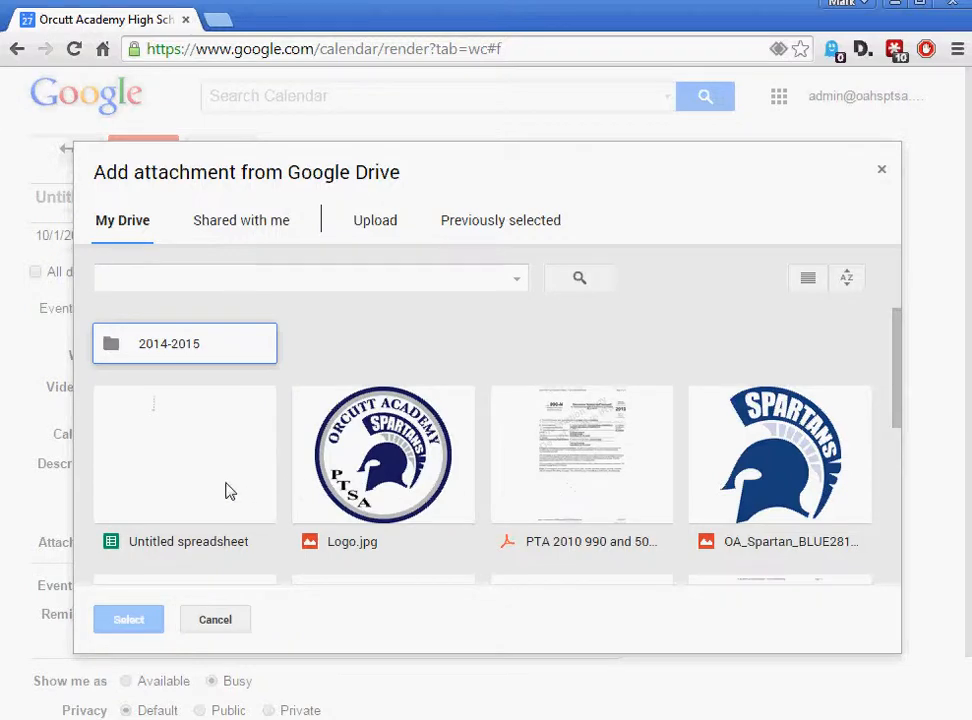
pyautogui.moveTo(896, 412); pyautogui.dragTo(881, 440)
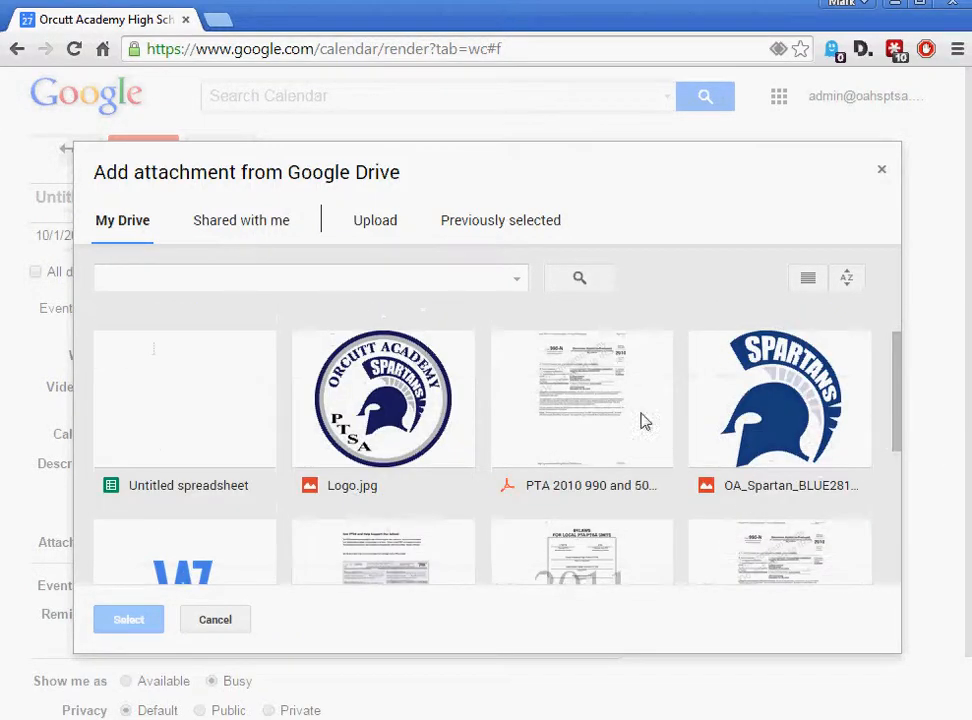
pyautogui.click(368, 395)
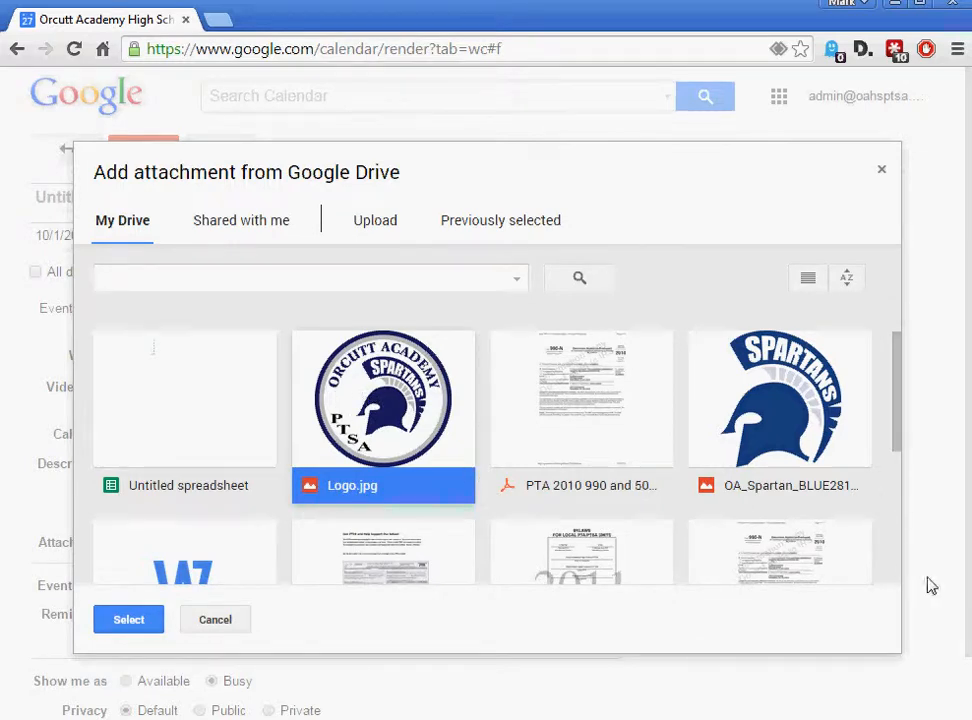
pyautogui.moveTo(898, 451); pyautogui.dragTo(895, 507)
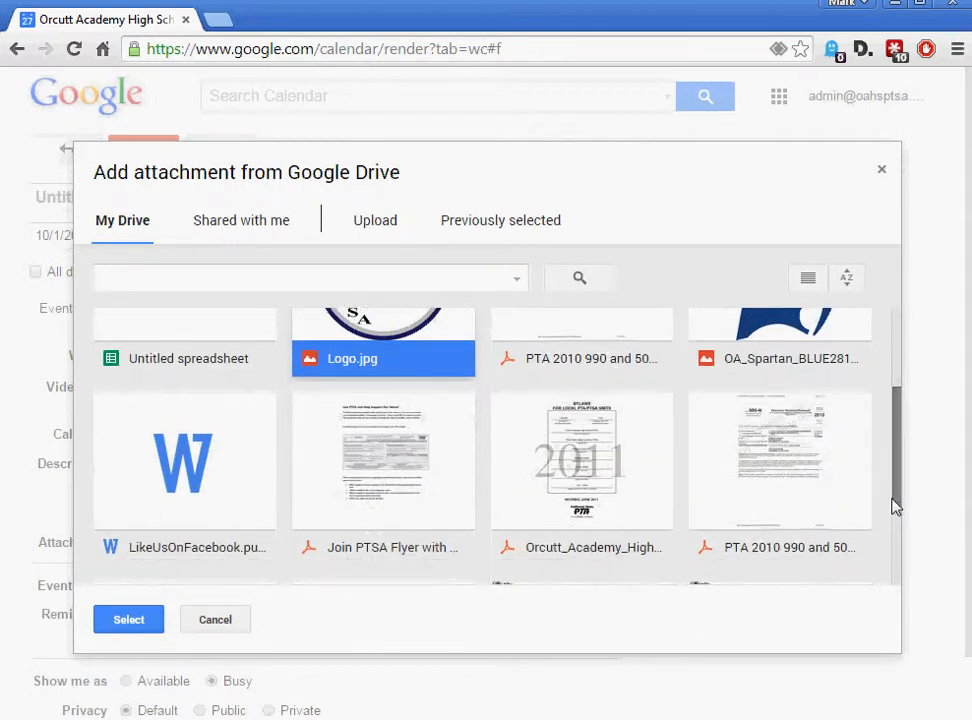
pyautogui.click(596, 467)
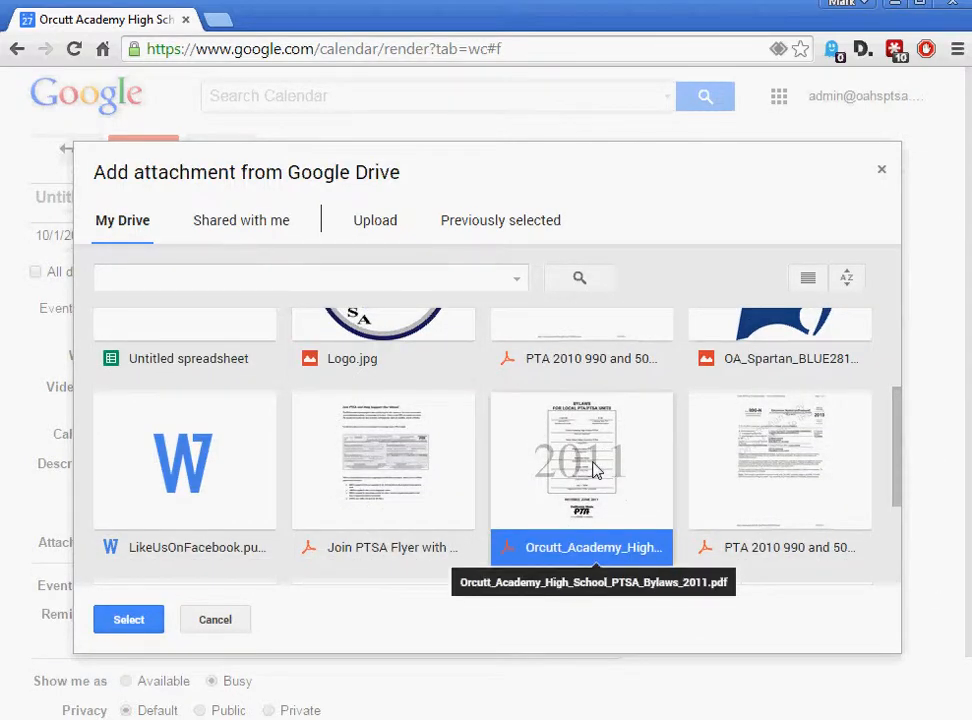
pyautogui.keyDown('shift'); pyautogui.click(405, 332); pyautogui.keyUp('shift')
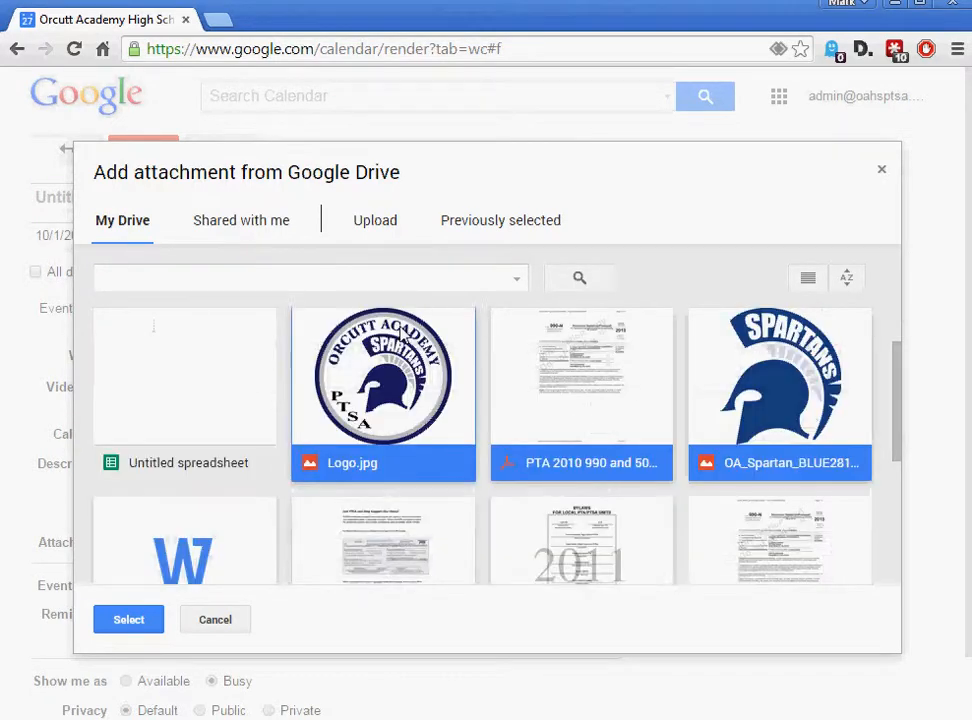
pyautogui.click(561, 462)
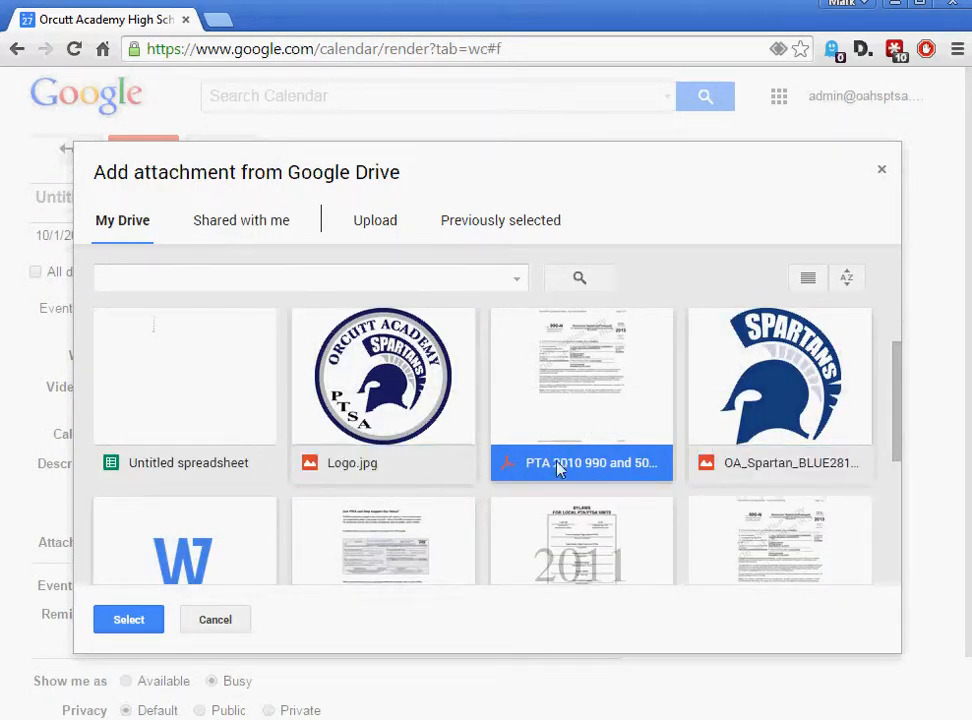
pyautogui.click(415, 383)
pyautogui.scroll(-2, 534, 442)
pyautogui.scroll(1, 542, 425)
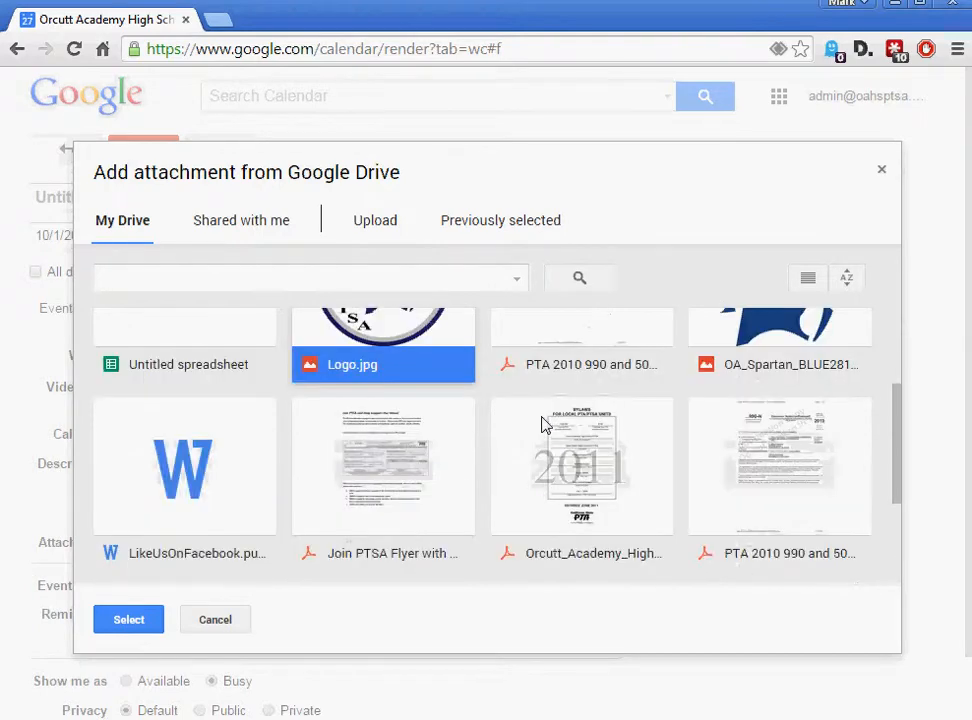
pyautogui.keyDown('ctrl'); pyautogui.click(589, 474); pyautogui.keyUp('ctrl')
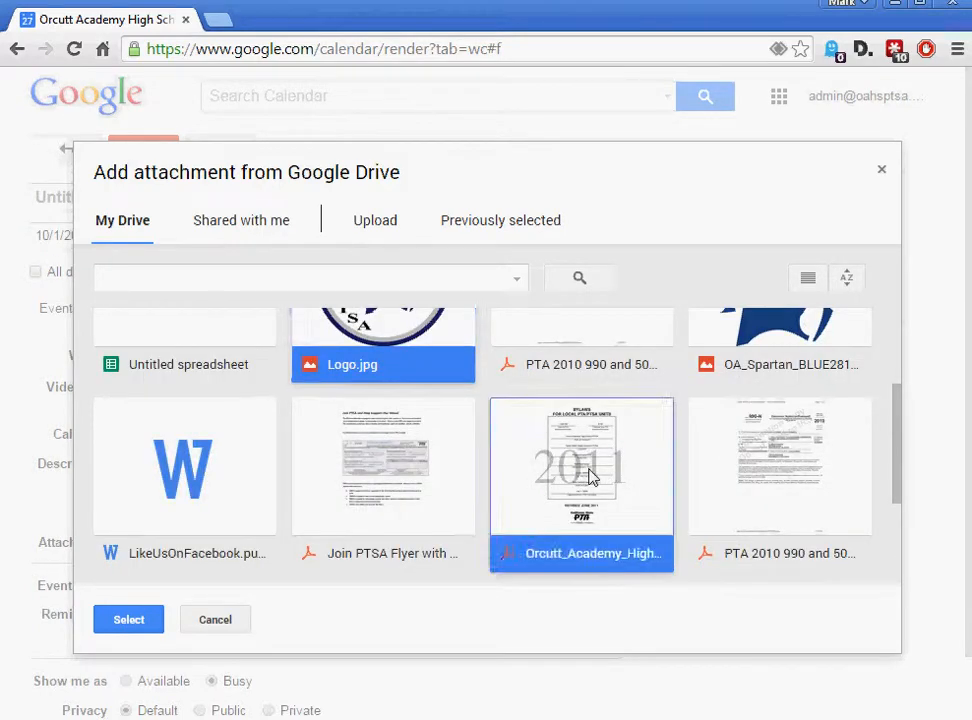
pyautogui.click(129, 626)
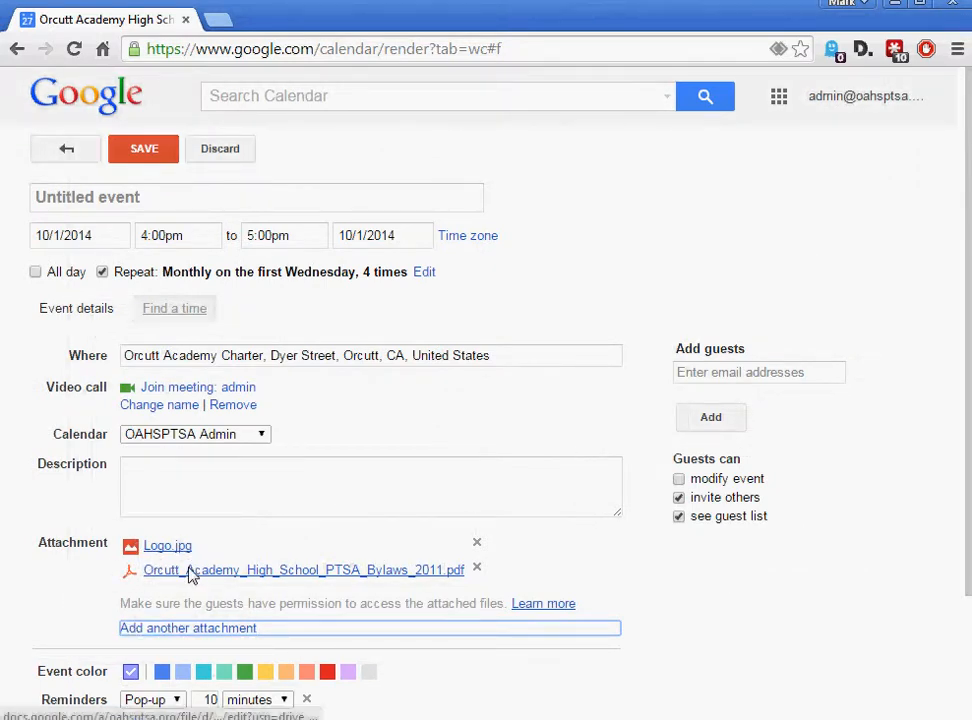
# Remove the bylaws PDF attachment and set the event colour to red
pyautogui.click(476, 570)
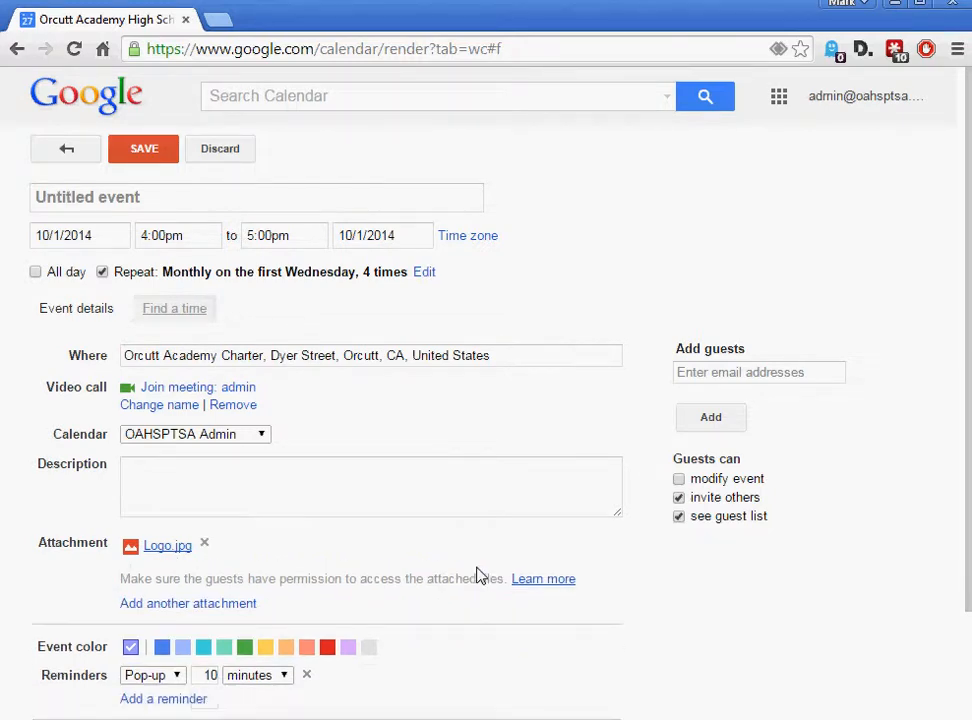
pyautogui.scroll(-1, 497, 641)
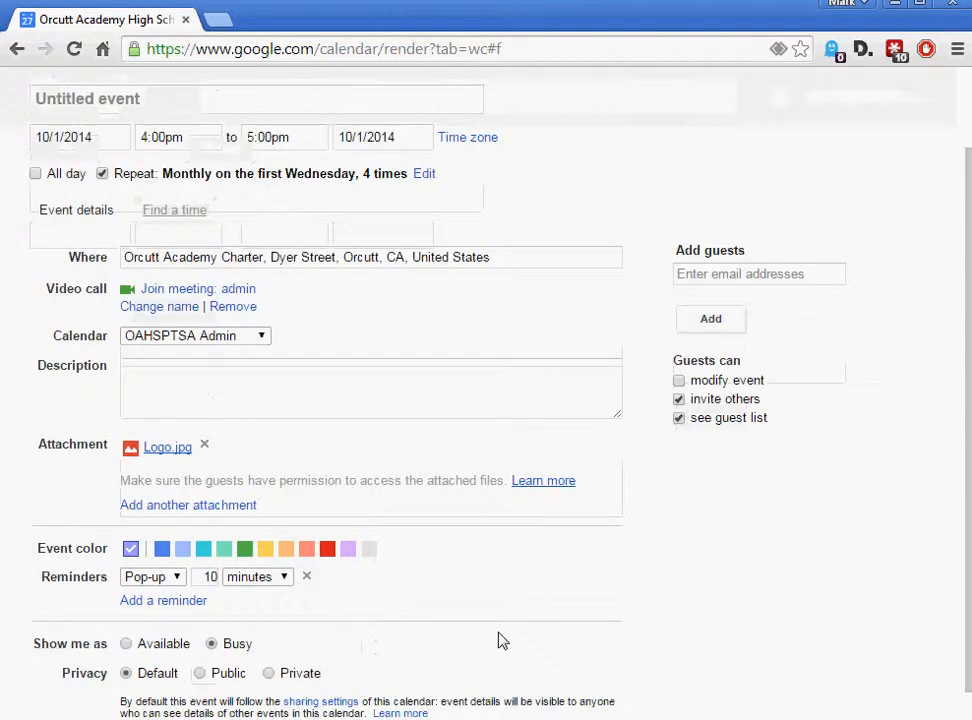
pyautogui.click(328, 553)
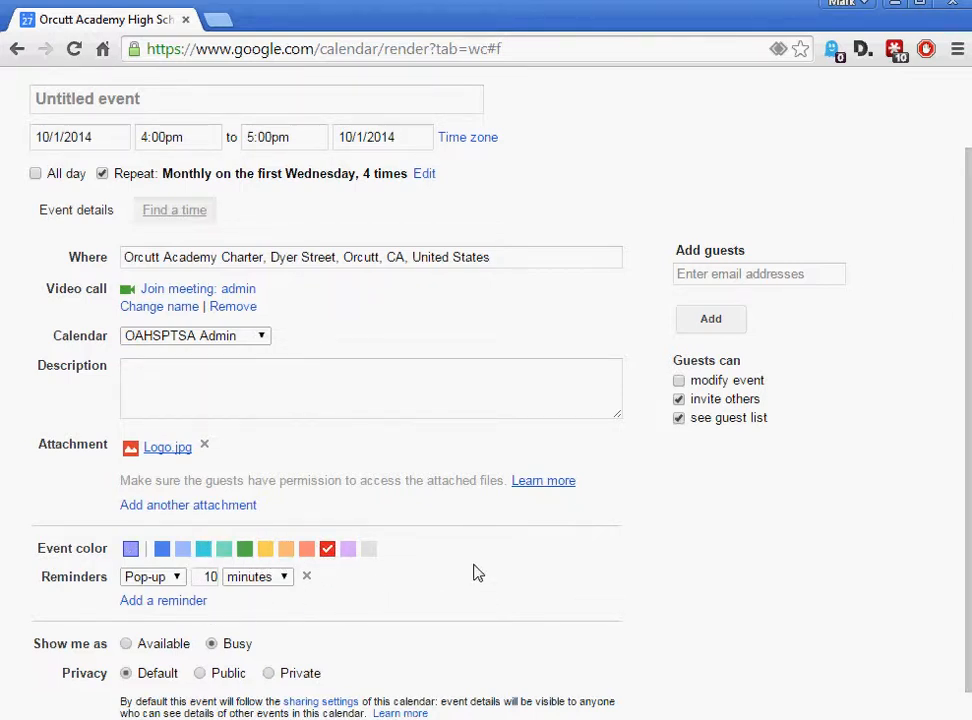
pyautogui.scroll(-1, 476, 572)
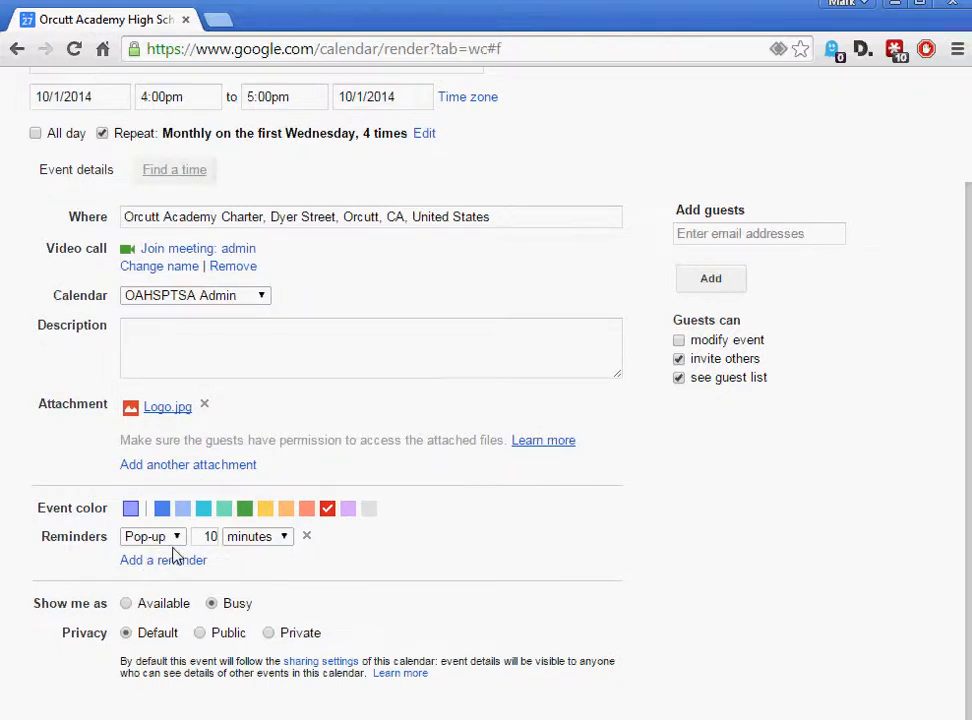
# Add a second reminder by email, 2 days before, keeping the 10-minute pop-up
pyautogui.click(284, 541)
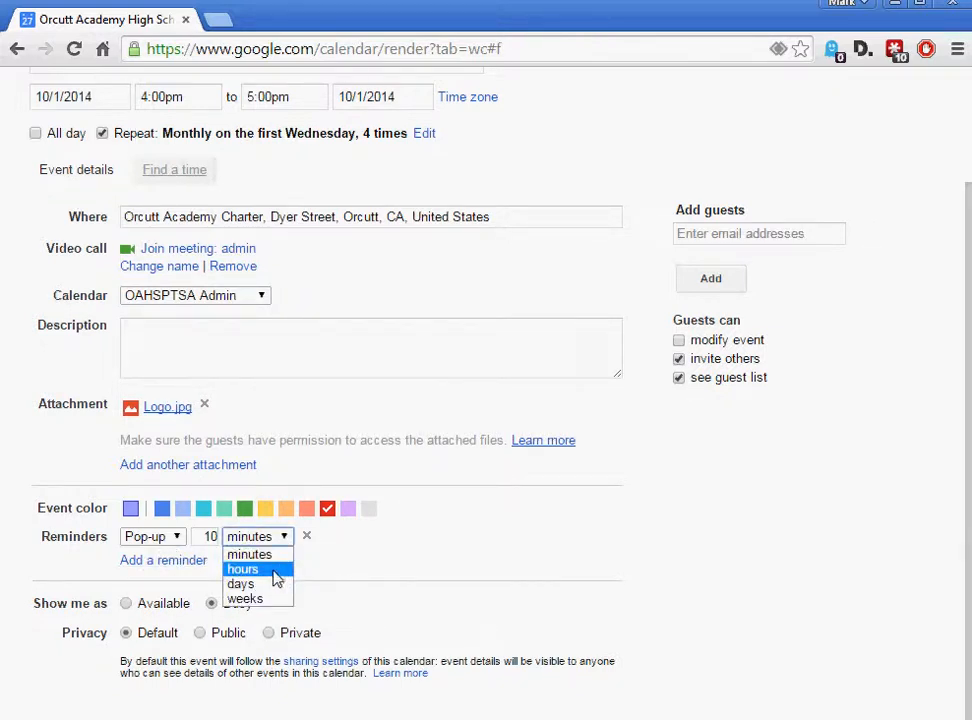
pyautogui.click(210, 540)
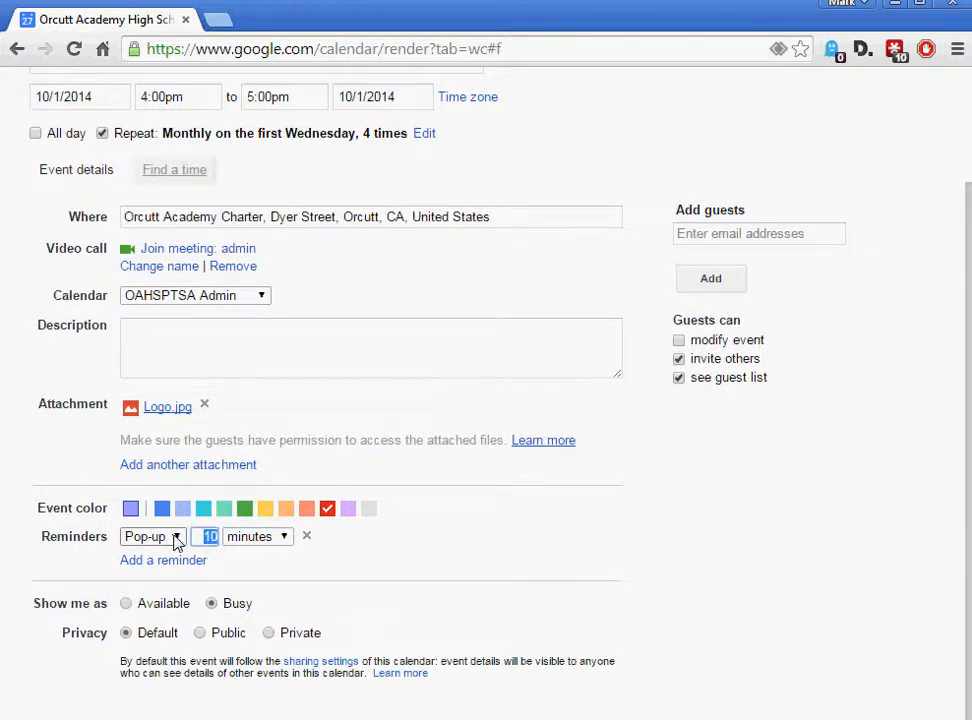
pyautogui.click(163, 561)
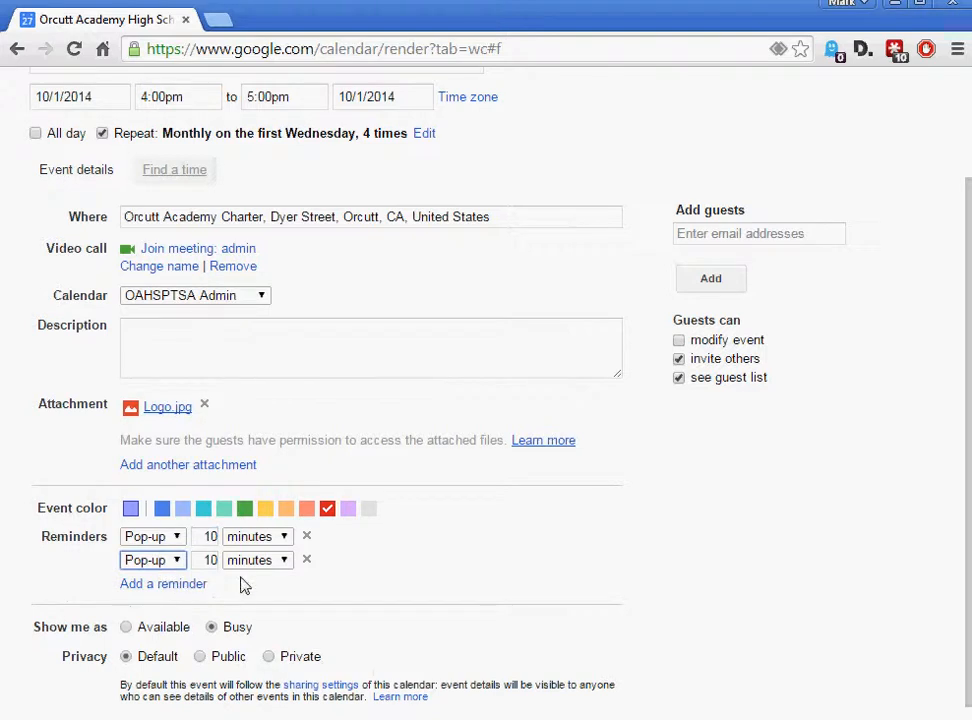
pyautogui.click(176, 560)
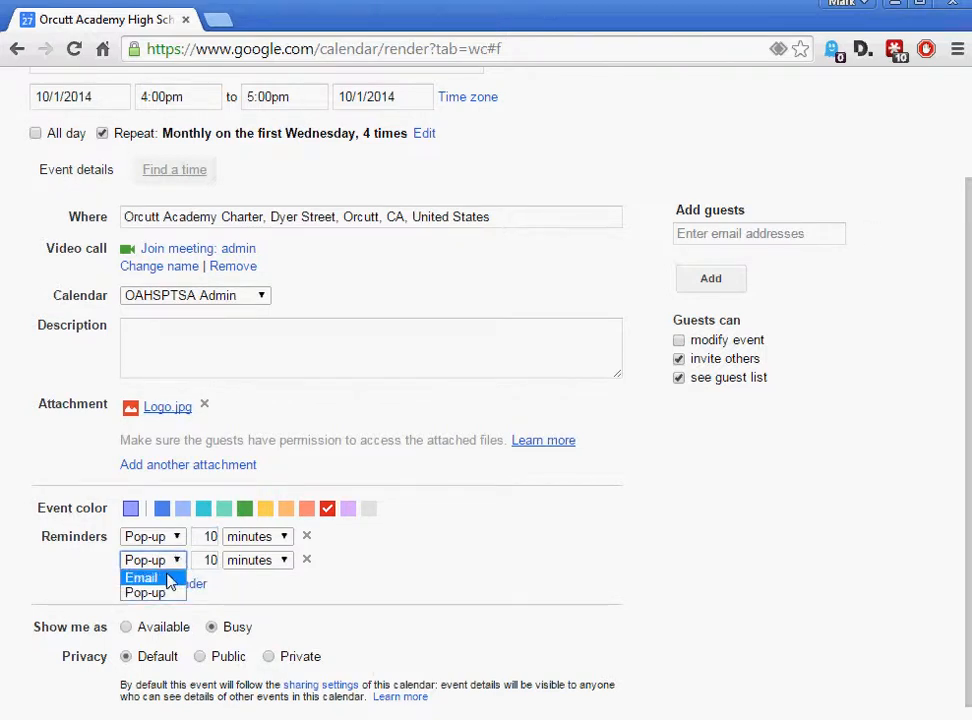
pyautogui.click(168, 580)
pyautogui.click(218, 563)
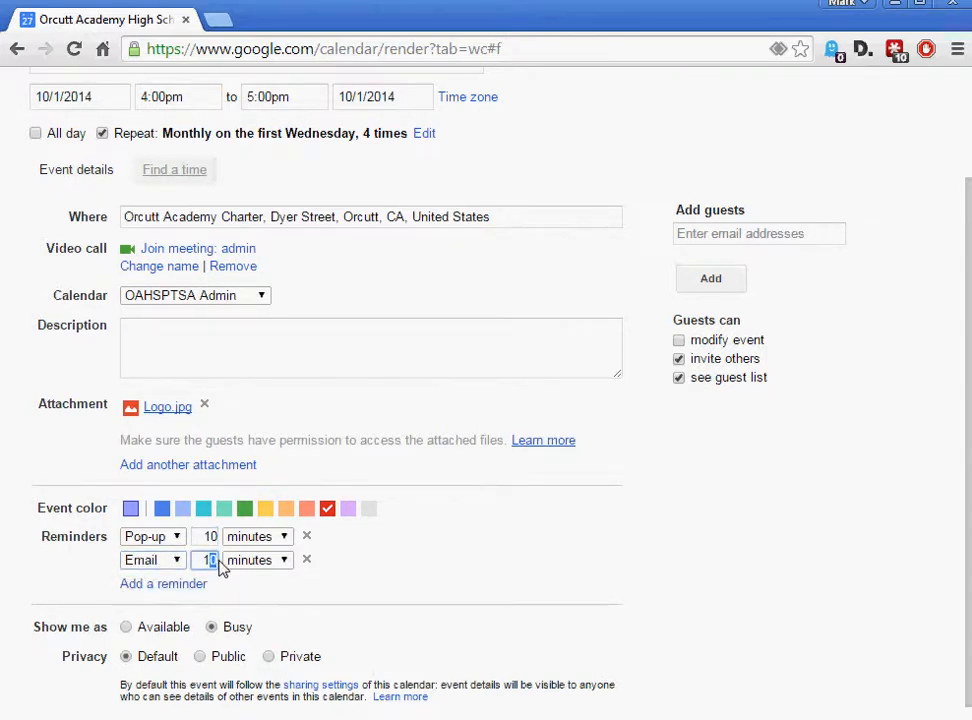
pyautogui.press('BackSpace')
pyautogui.write('2')
pyautogui.click(282, 563)
pyautogui.click(280, 608)
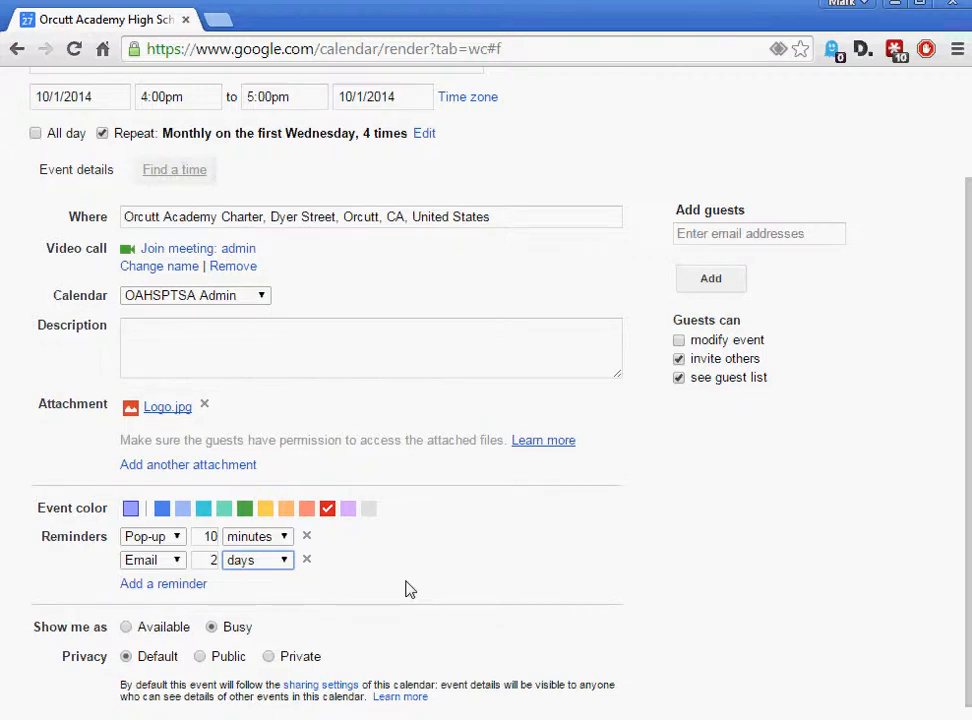
pyautogui.scroll(-1, 405, 588)
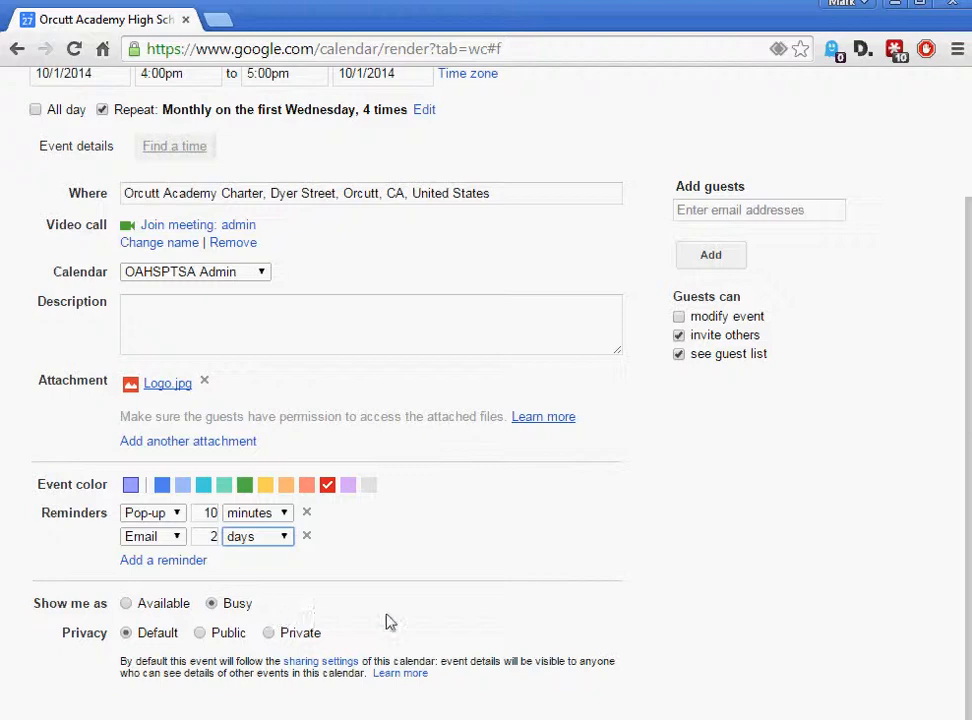
# Add President Exec-Board as a guest alongside OAHSPTSA Admin
pyautogui.scroll(3, 757, 507)
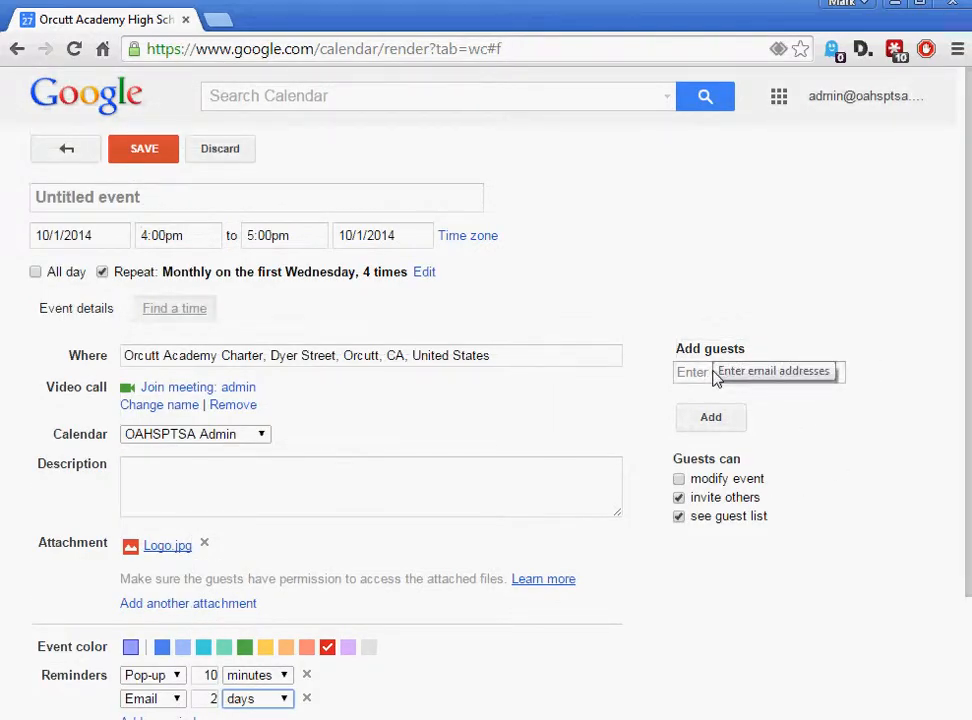
pyautogui.click(678, 375)
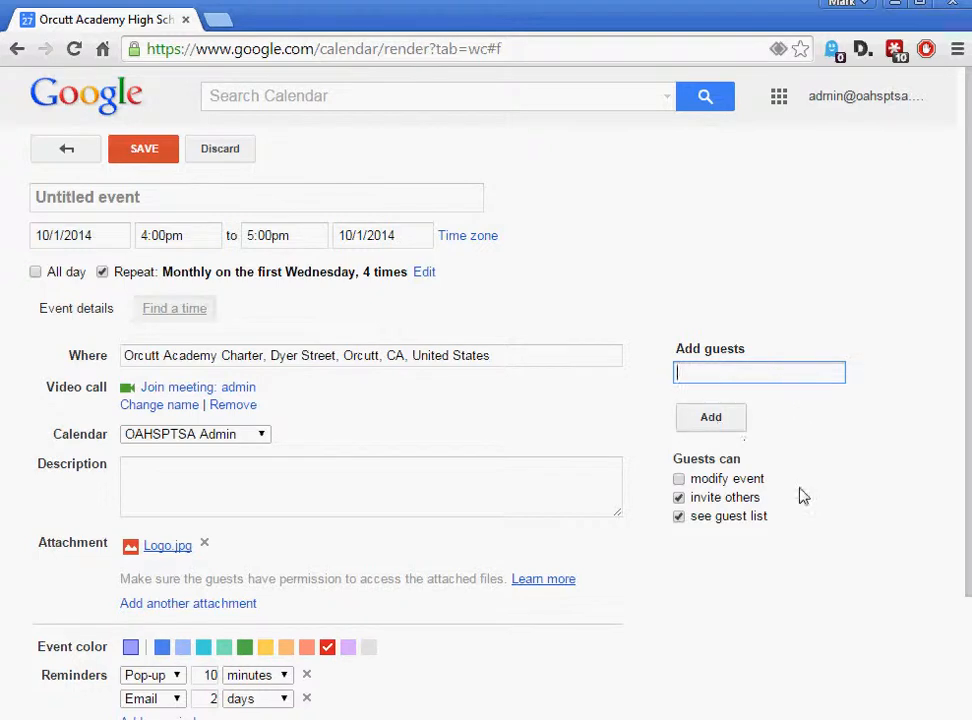
pyautogui.write('pre')
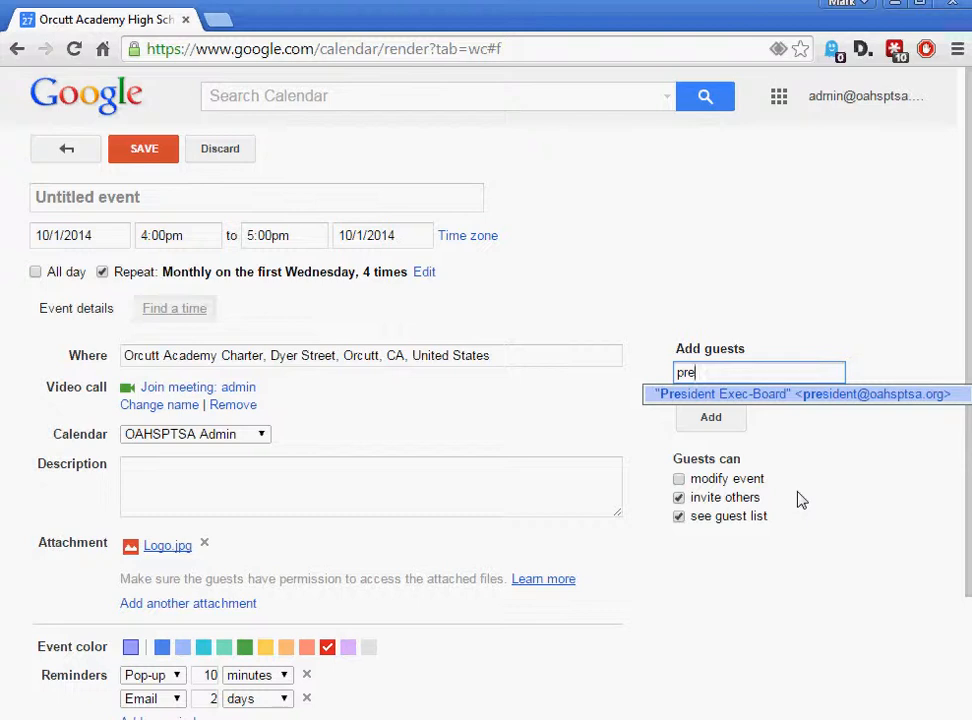
pyautogui.click(747, 396)
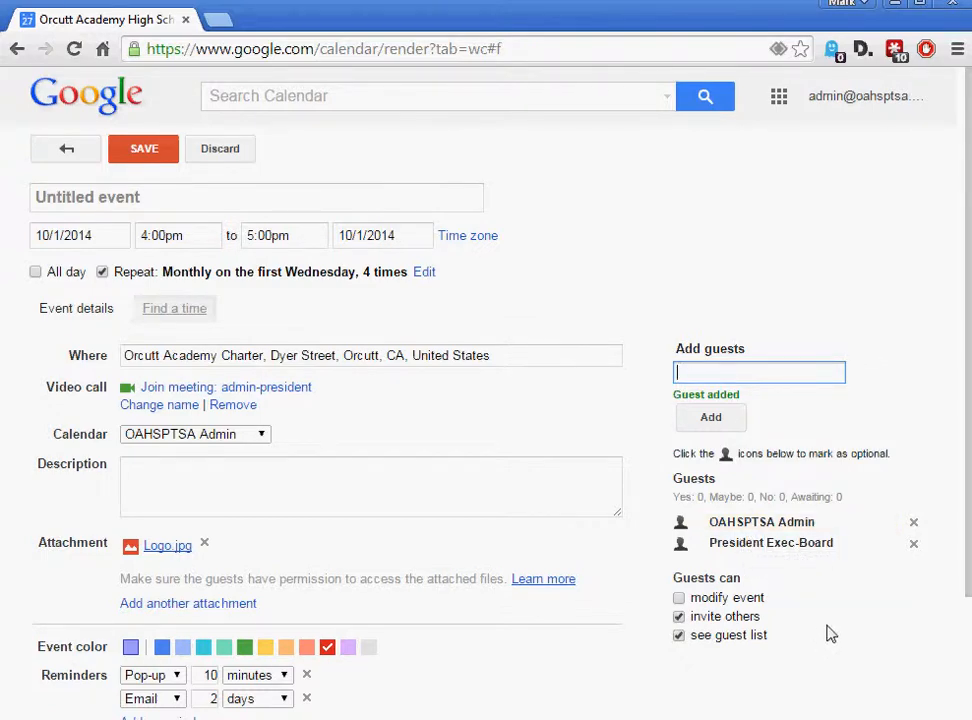
pyautogui.scroll(-2, 827, 634)
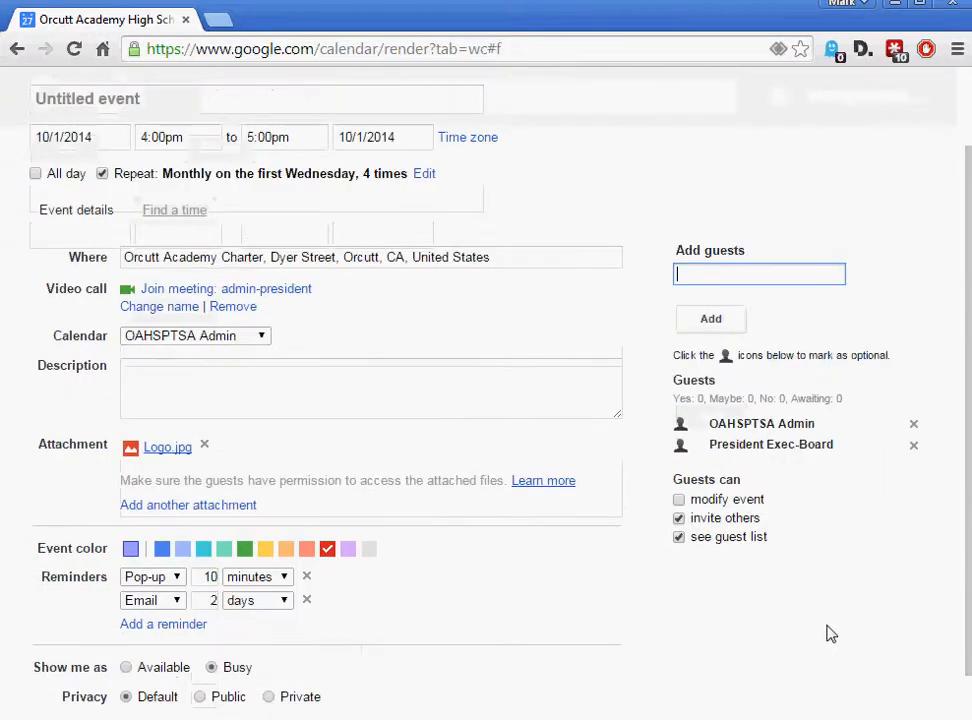
# Set guest permissions: modify event off, invite others off, see guest list on
pyautogui.click(680, 500)
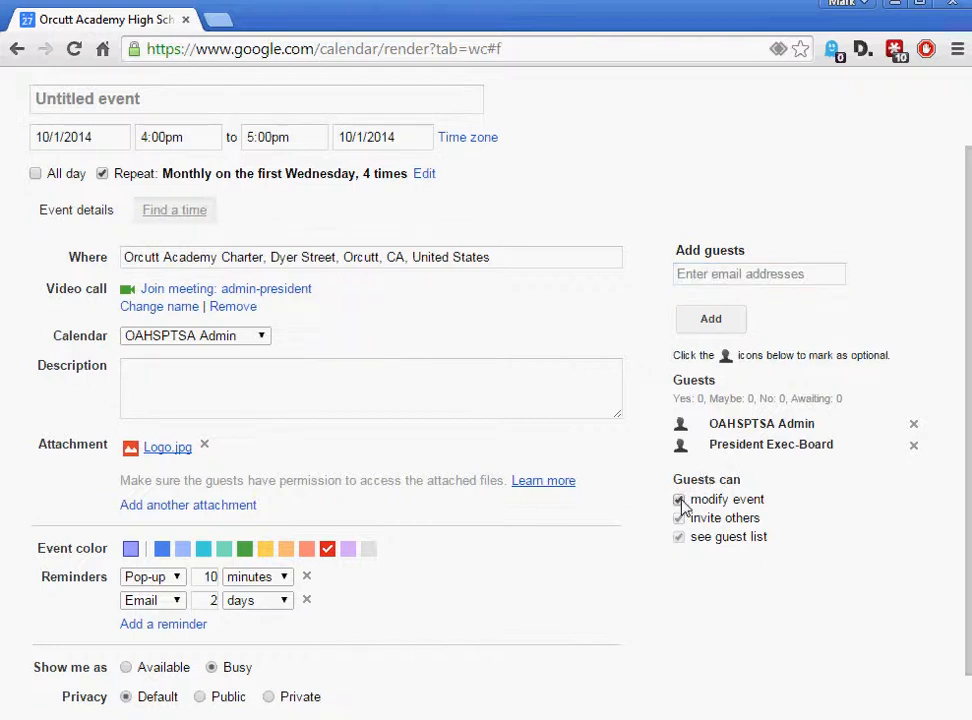
pyautogui.click(679, 500)
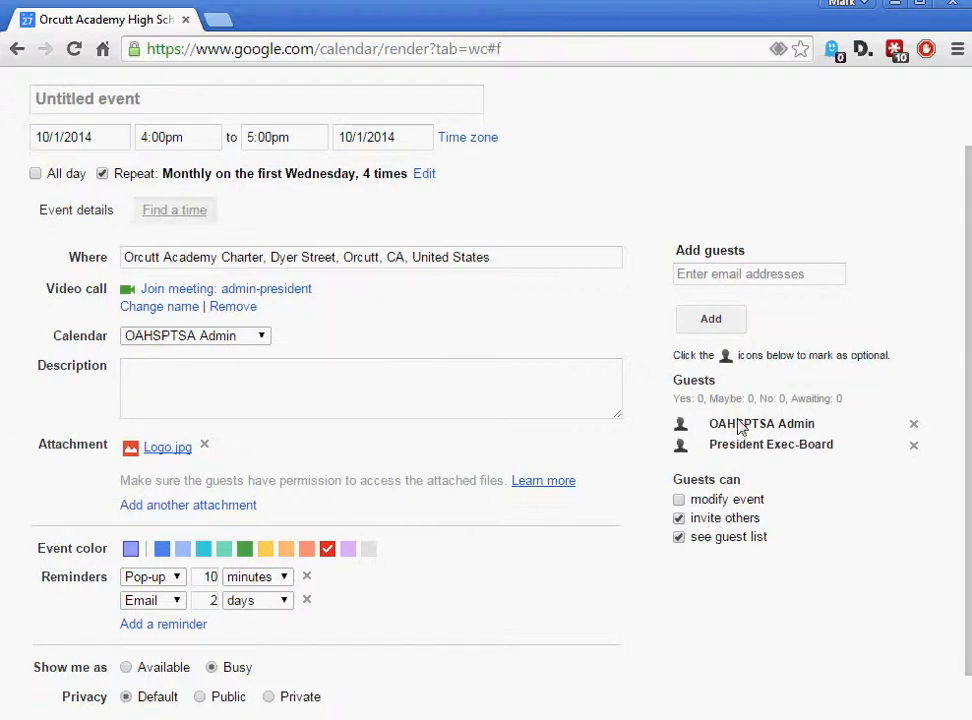
pyautogui.click(679, 537)
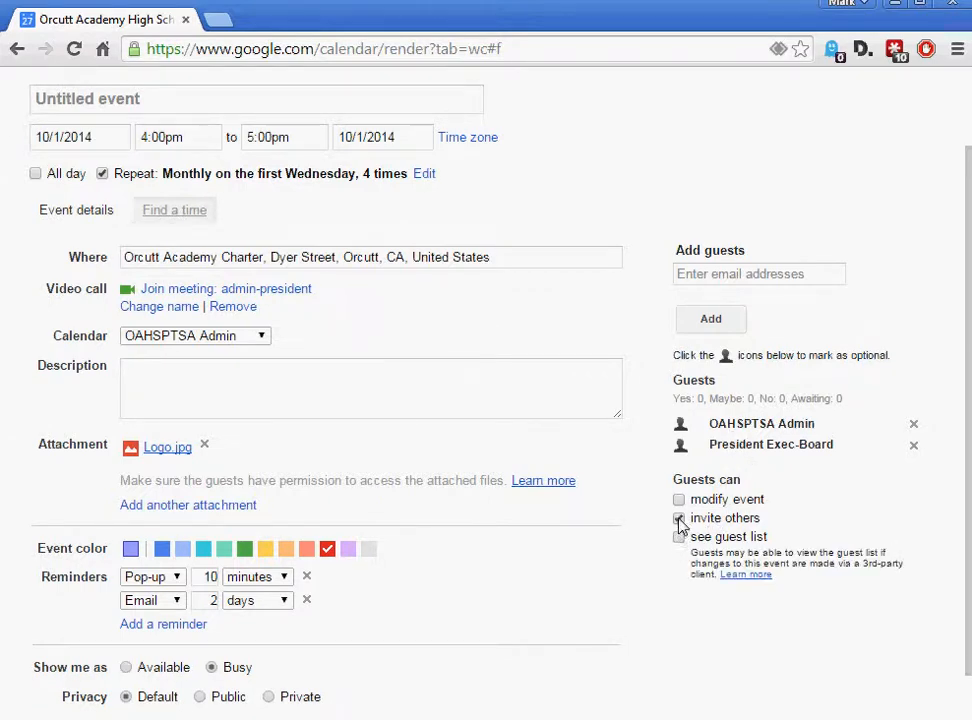
pyautogui.click(679, 518)
pyautogui.click(679, 537)
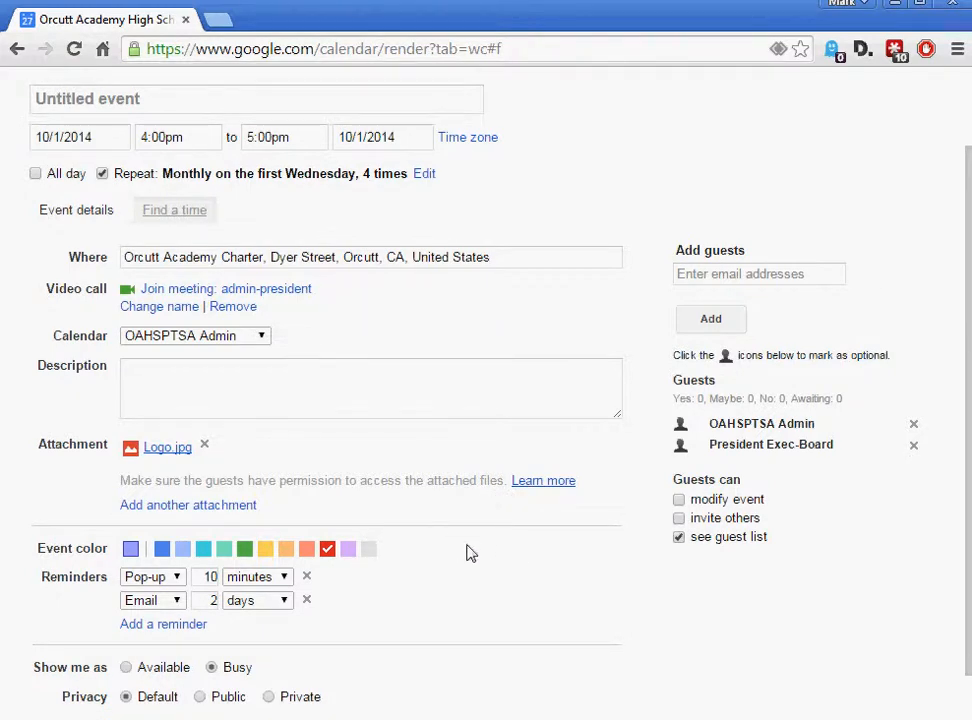
pyautogui.scroll(1, 325, 289)
# Title the event 'Big Meeting' and save it, answering the Send invitations prompt
pyautogui.click(237, 203)
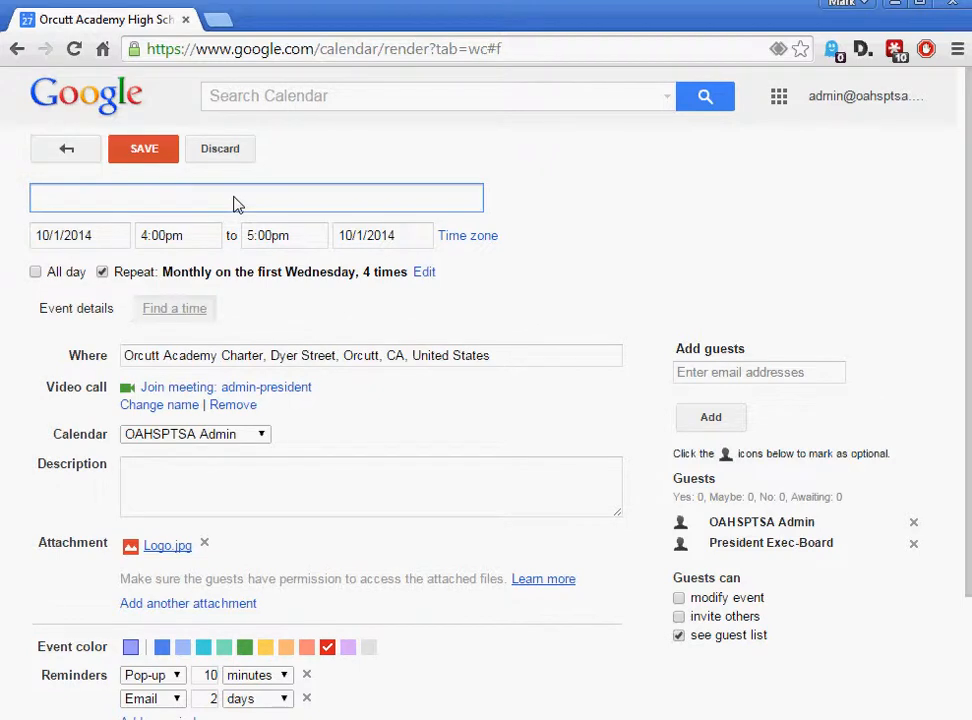
pyautogui.write('Big Meeting')
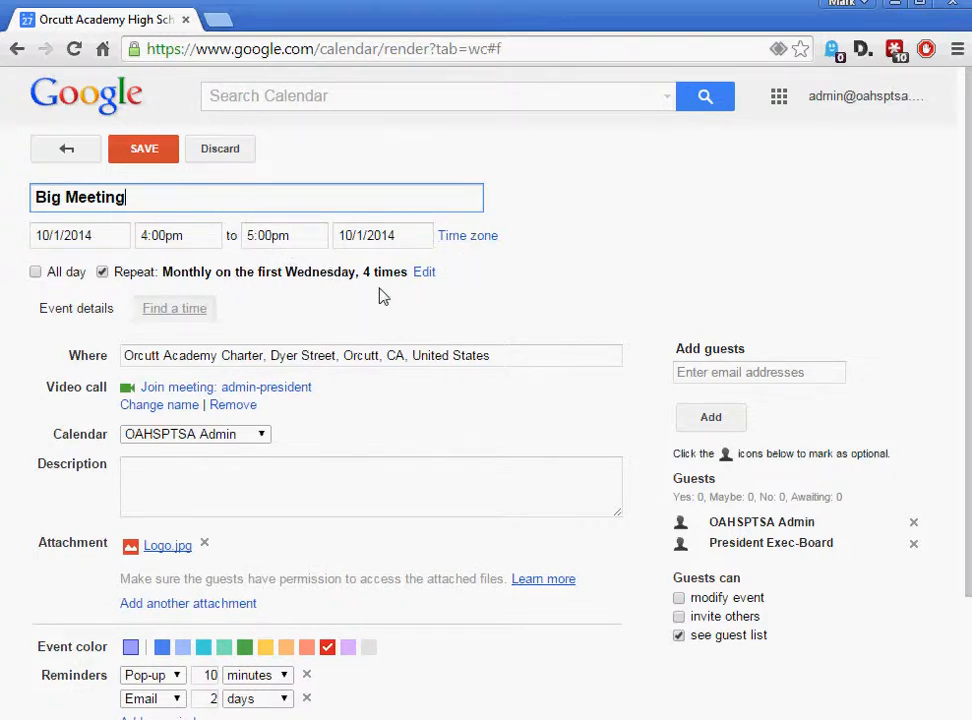
pyautogui.scroll(-1, 360, 405)
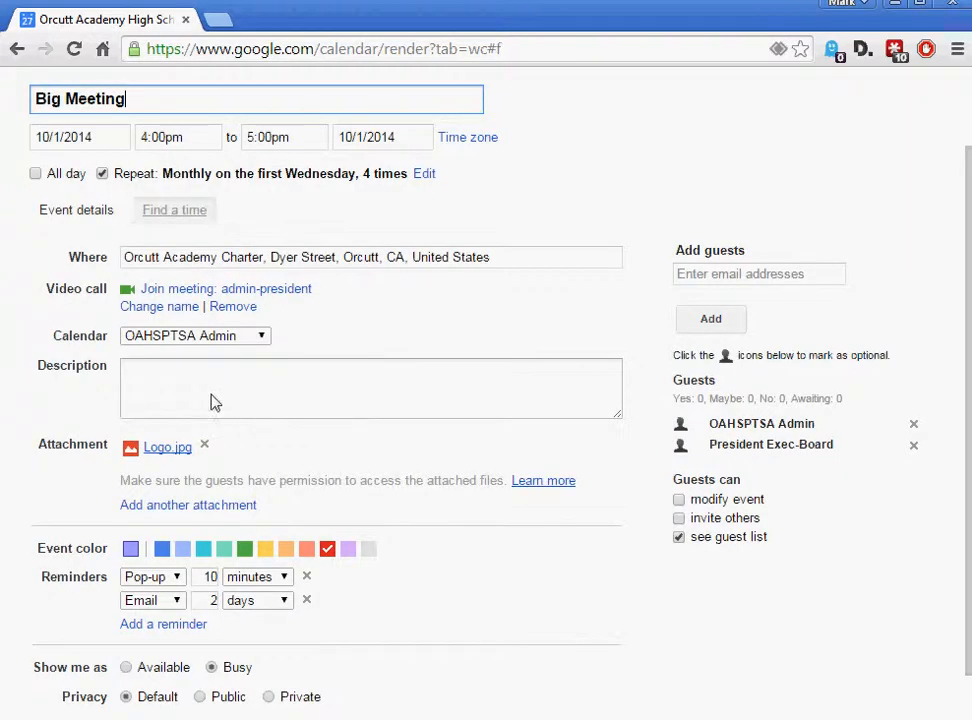
pyautogui.click(184, 389)
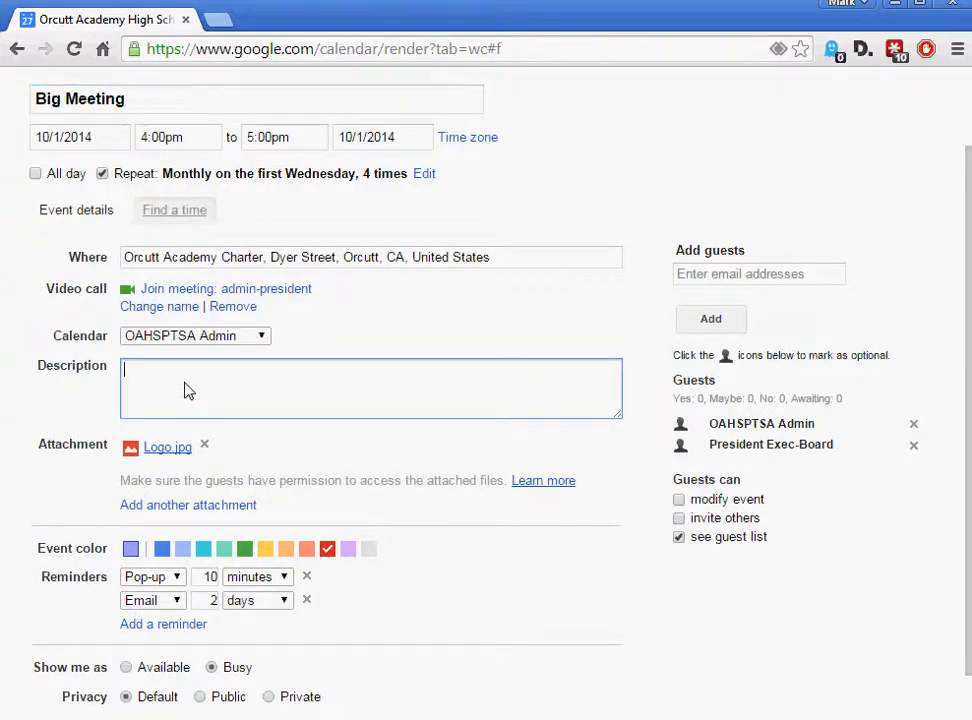
pyautogui.scroll(-1, 425, 587)
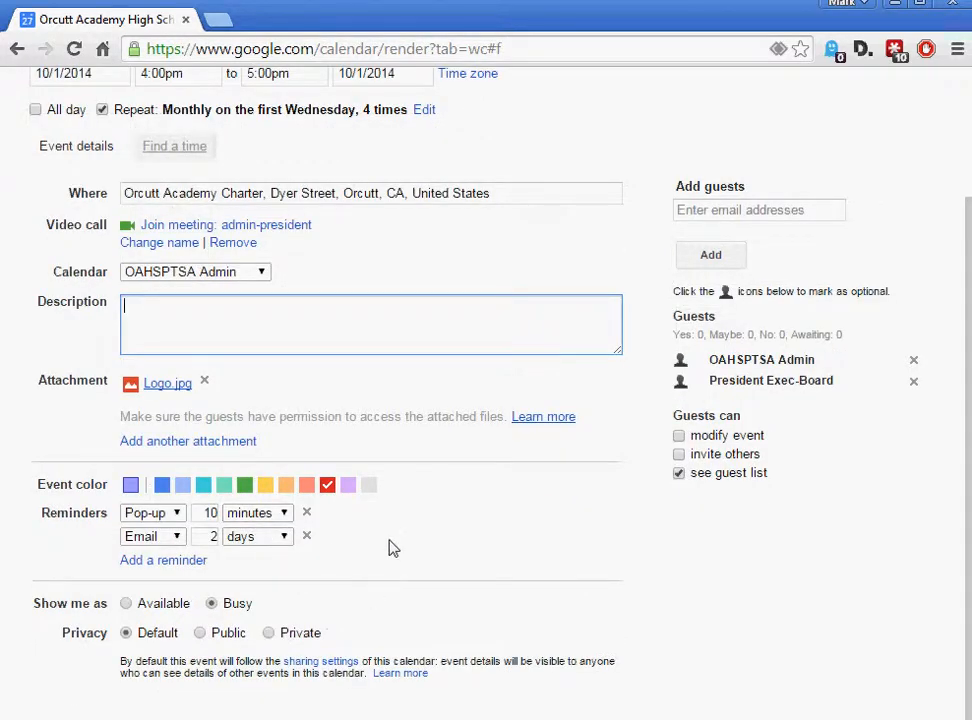
pyautogui.scroll(3, 390, 547)
pyautogui.click(143, 150)
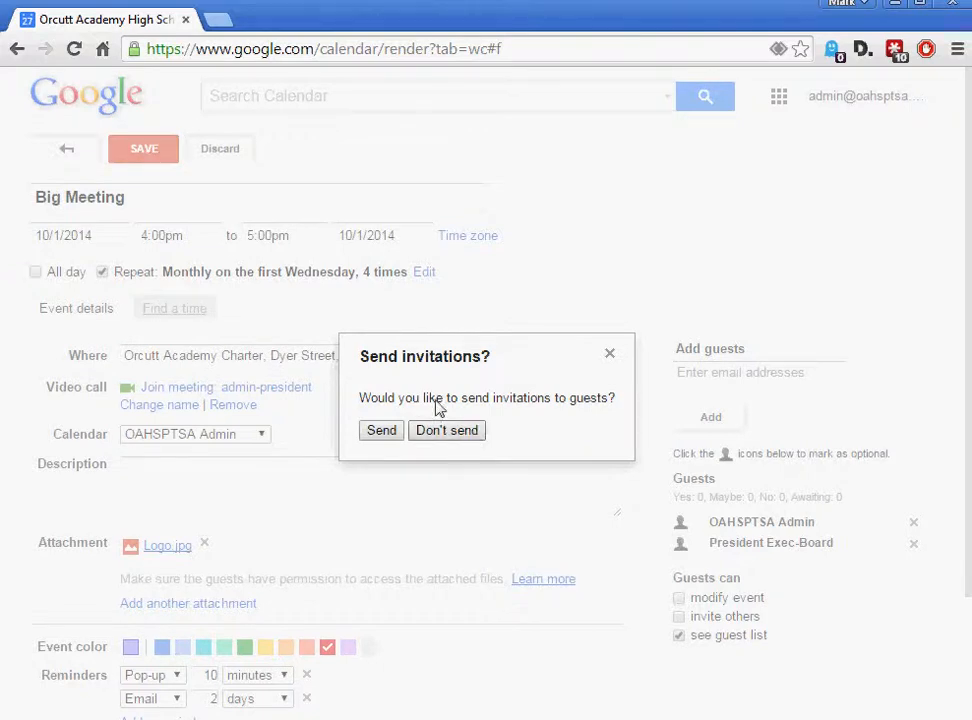
pyautogui.click(381, 431)
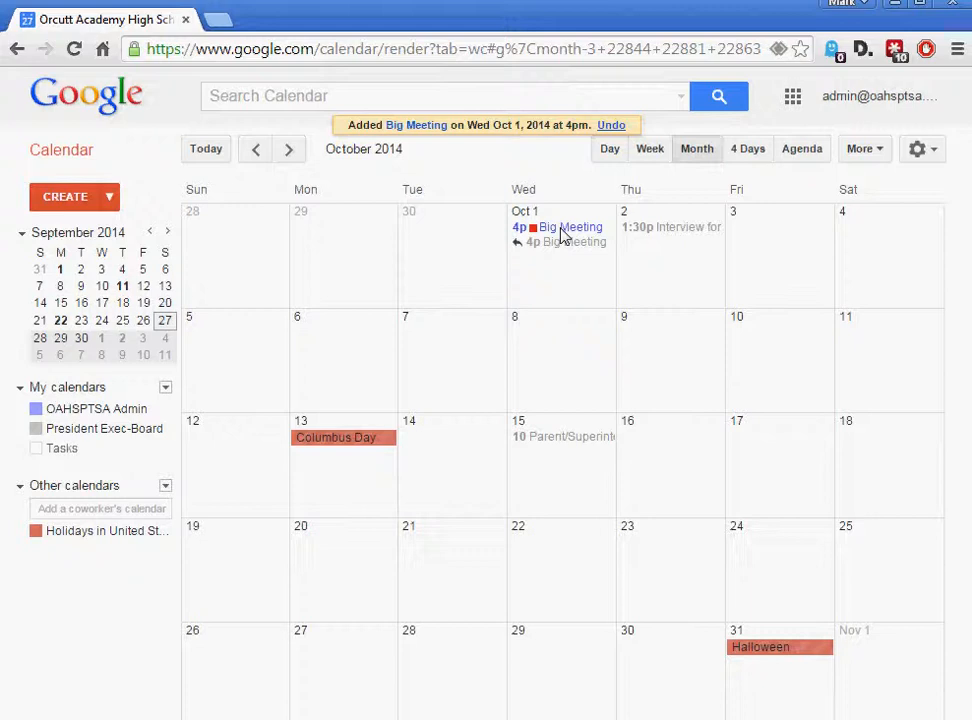
# Browse forward to February 2015 and back to confirm Big Meeting repeats monthly
pyautogui.click(289, 150)
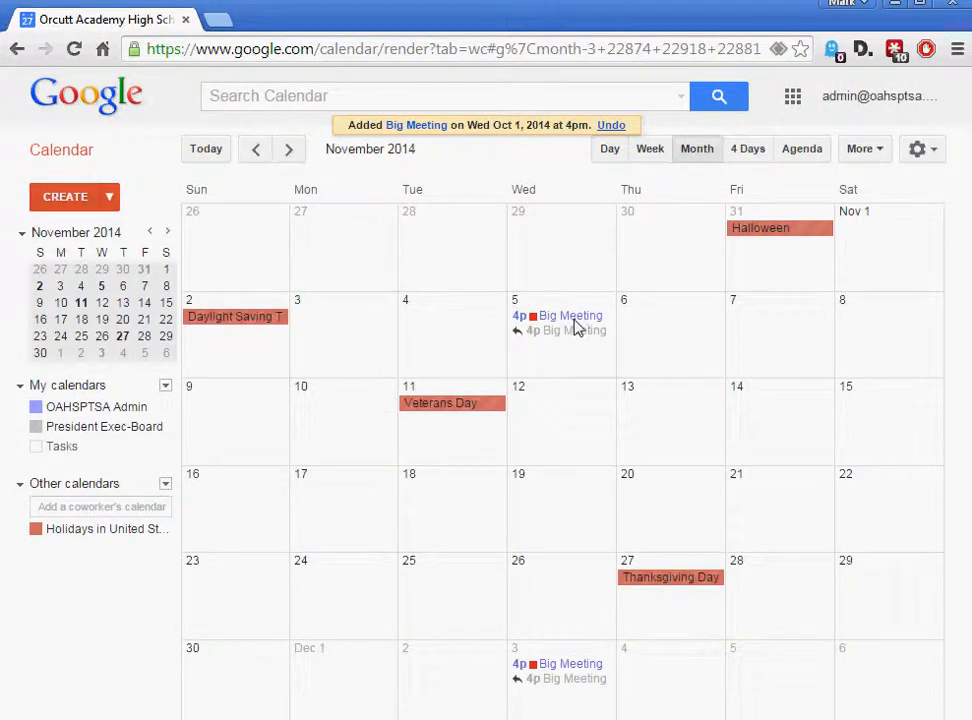
pyautogui.click(287, 156)
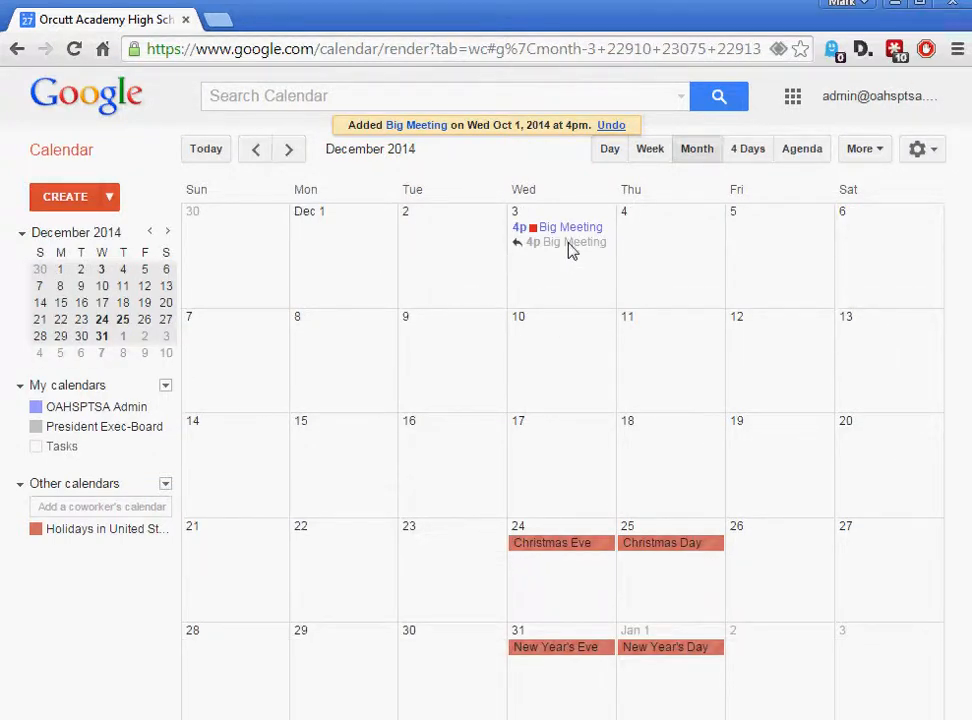
pyautogui.click(289, 150)
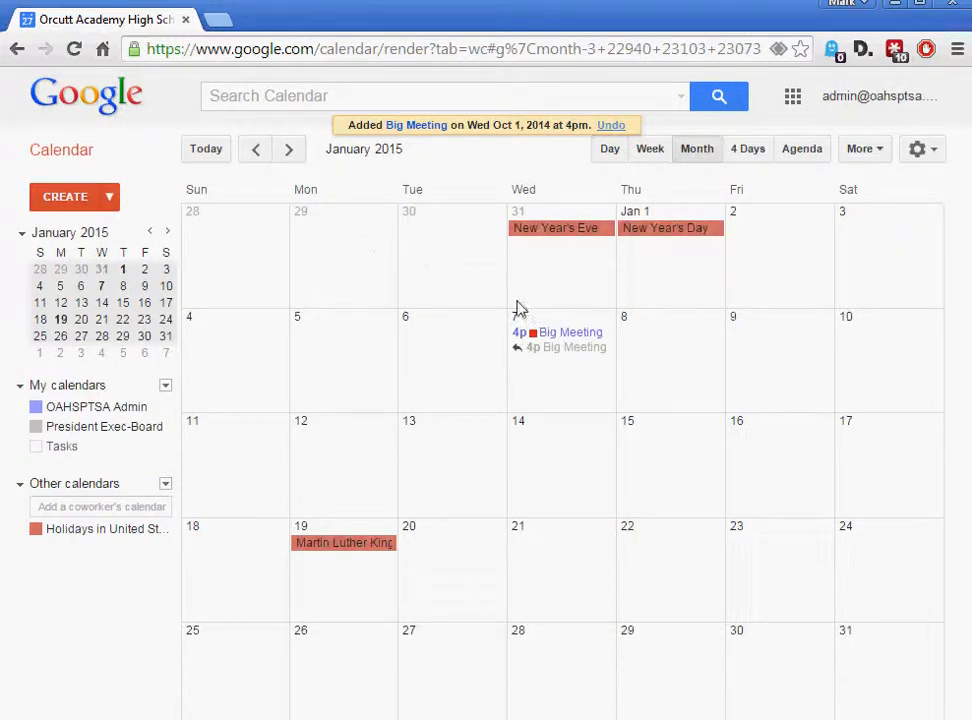
pyautogui.click(289, 150)
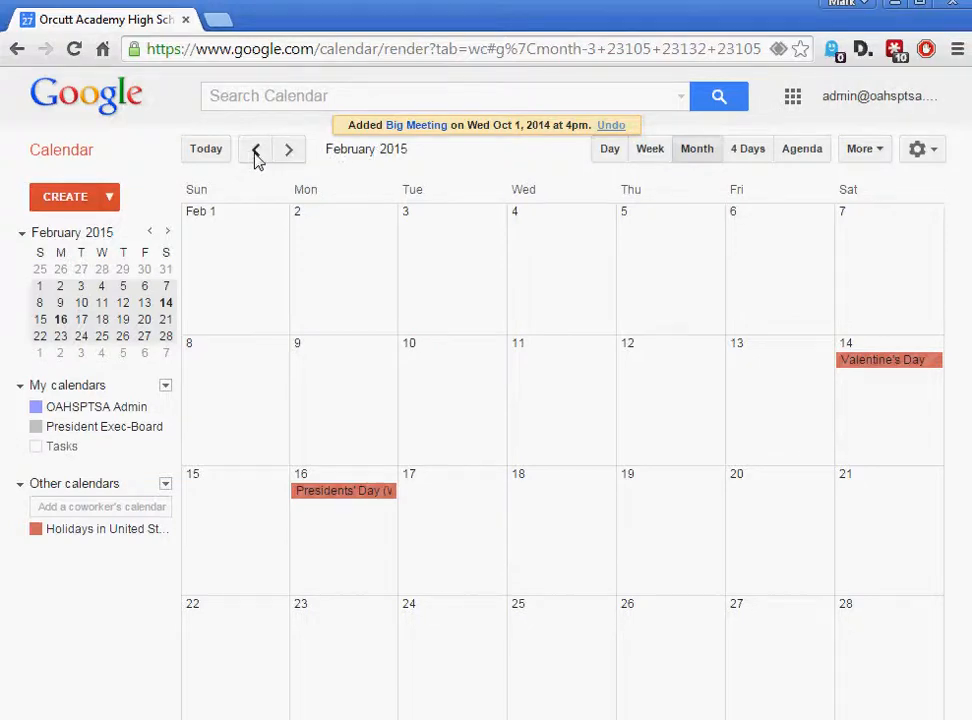
pyautogui.click(256, 158)
pyautogui.click(256, 158)
pyautogui.click(256, 158)
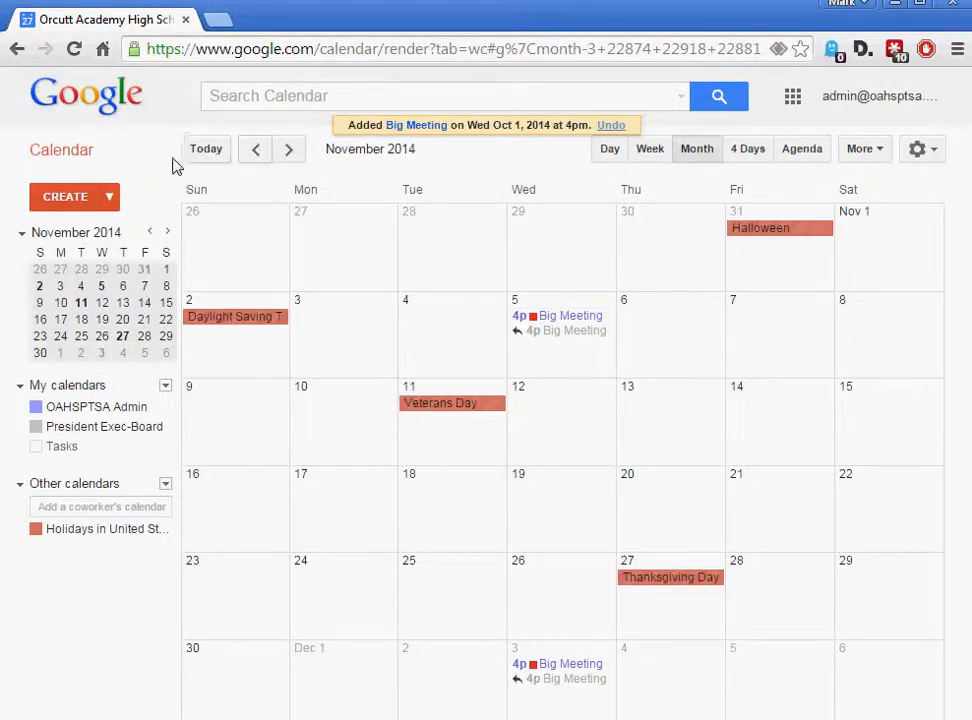
# Return to October 2014 and open the October 1 Big Meeting details card
pyautogui.click(206, 150)
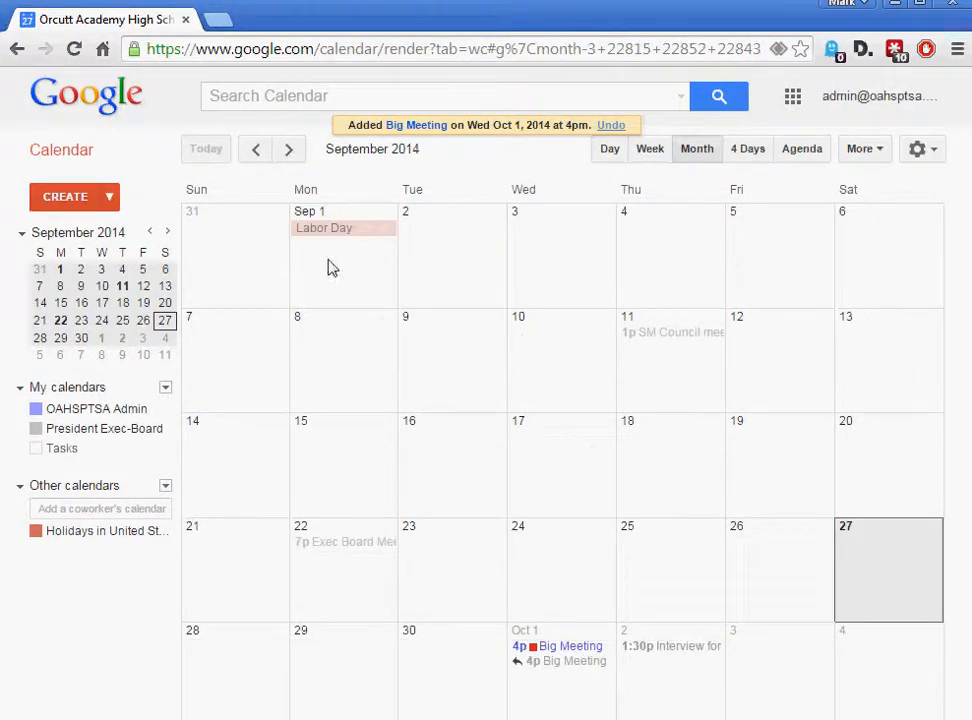
pyautogui.click(286, 150)
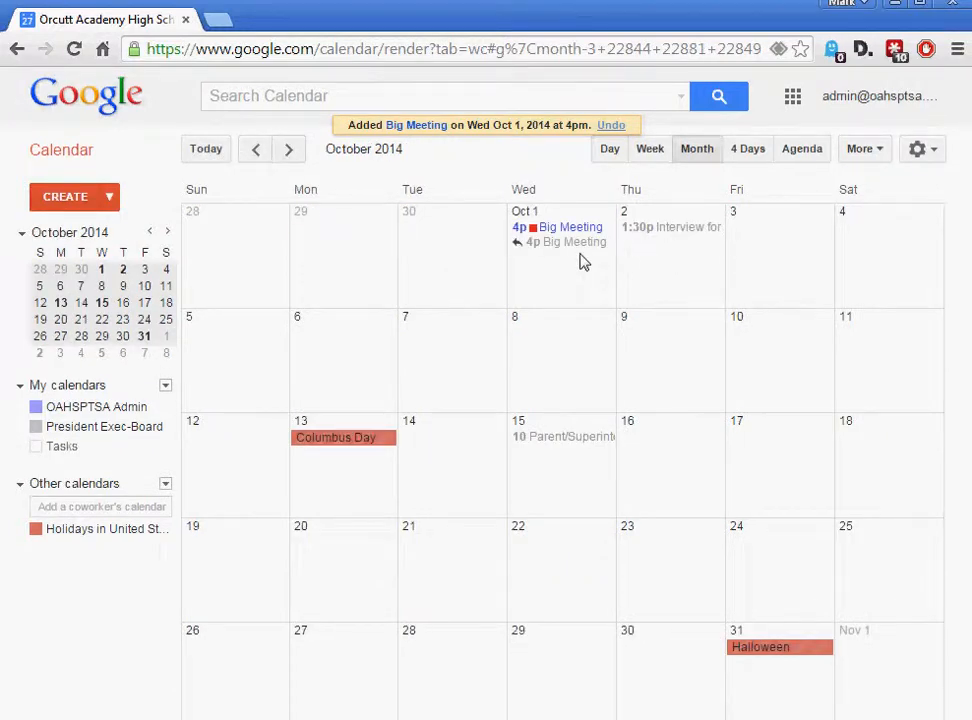
pyautogui.click(565, 229)
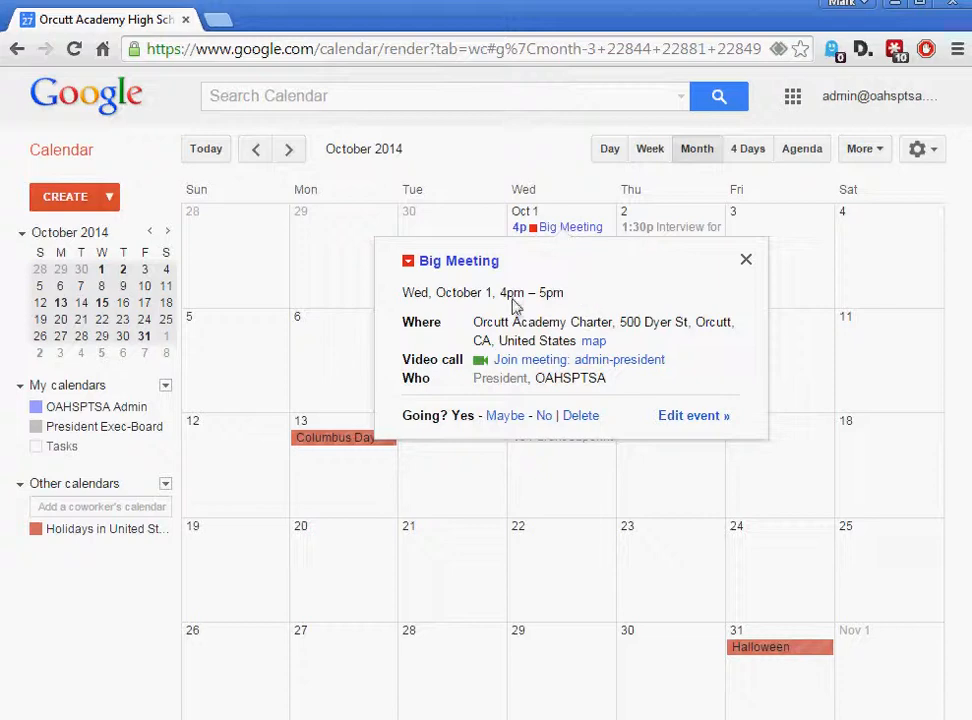
# Review Big Meeting's full edit page, then discard changes to return to October
pyautogui.moveTo(535, 386)
pyautogui.click(684, 416)
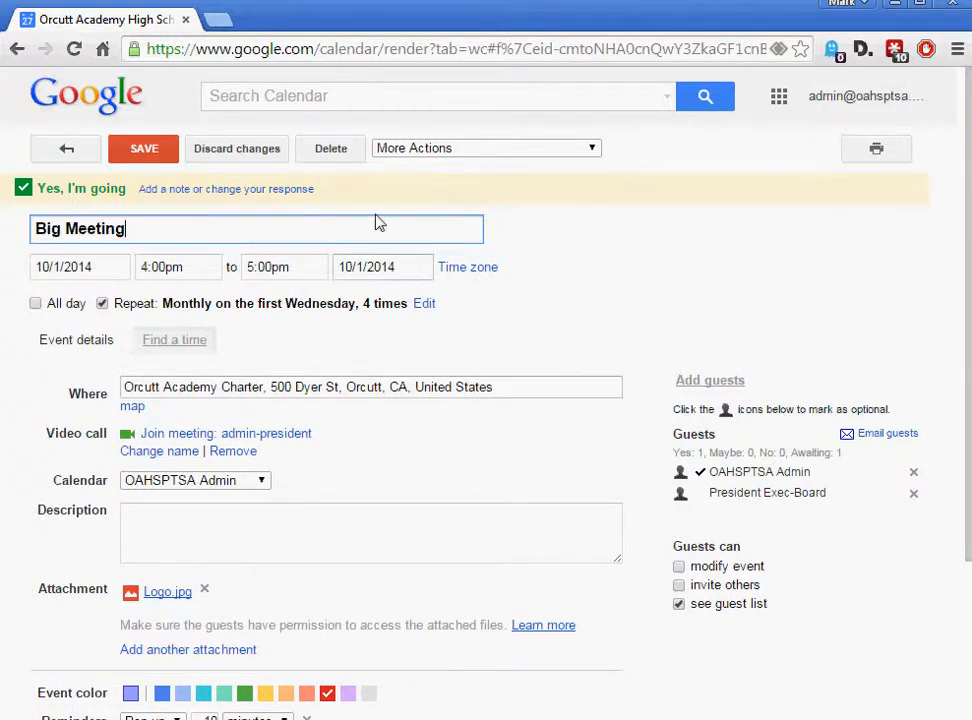
pyautogui.click(228, 152)
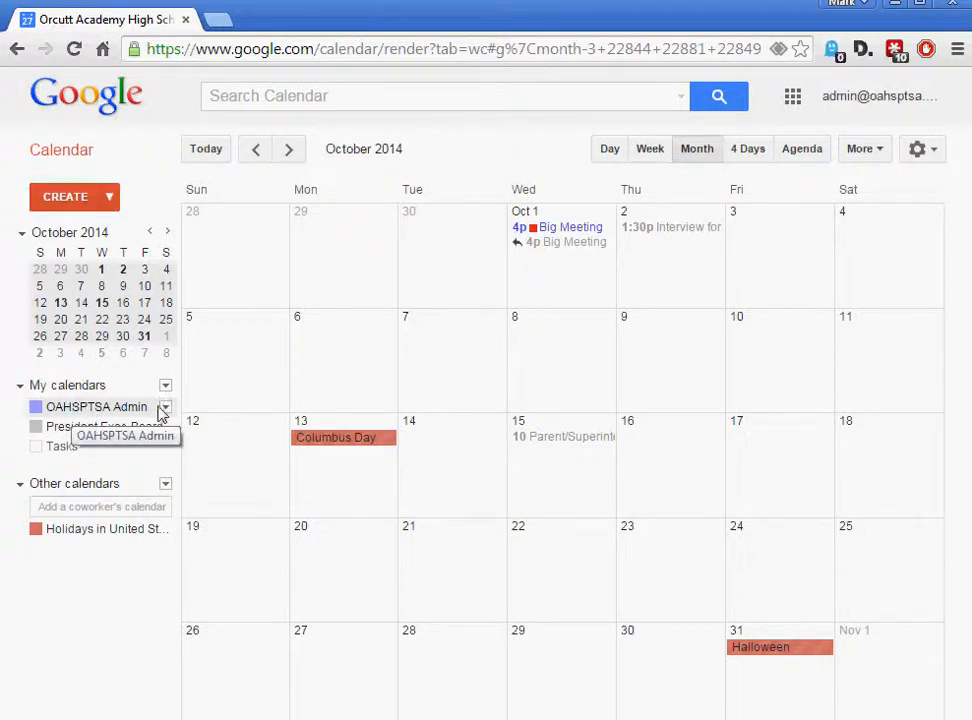
# Colour OAHSPTSA Admin dark green and President Exec-Board red-orange under My calendars
pyautogui.click(166, 410)
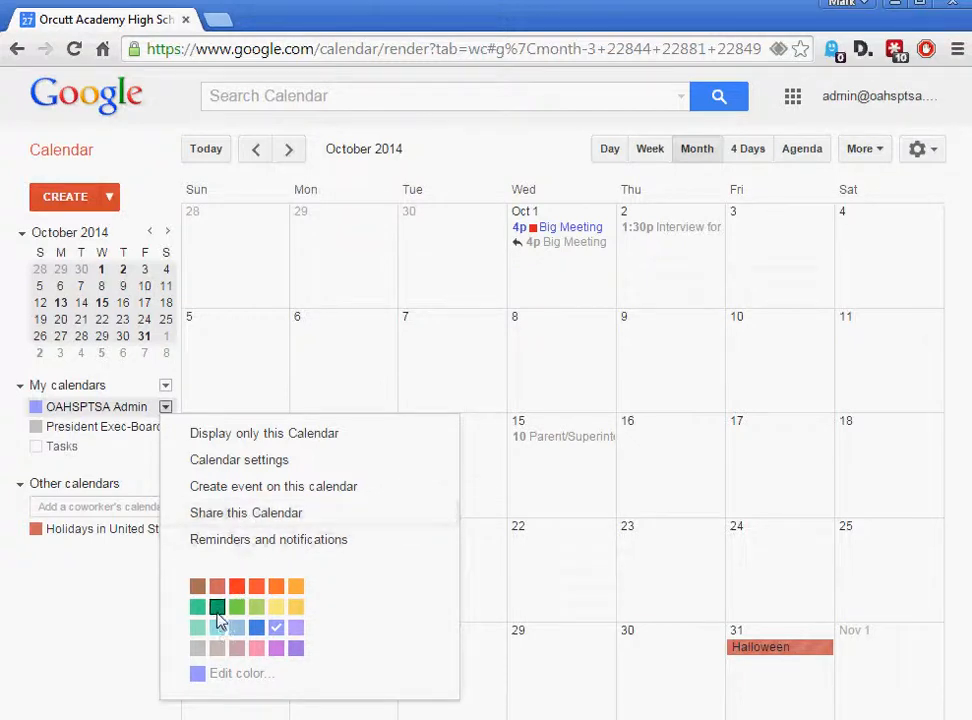
pyautogui.click(218, 609)
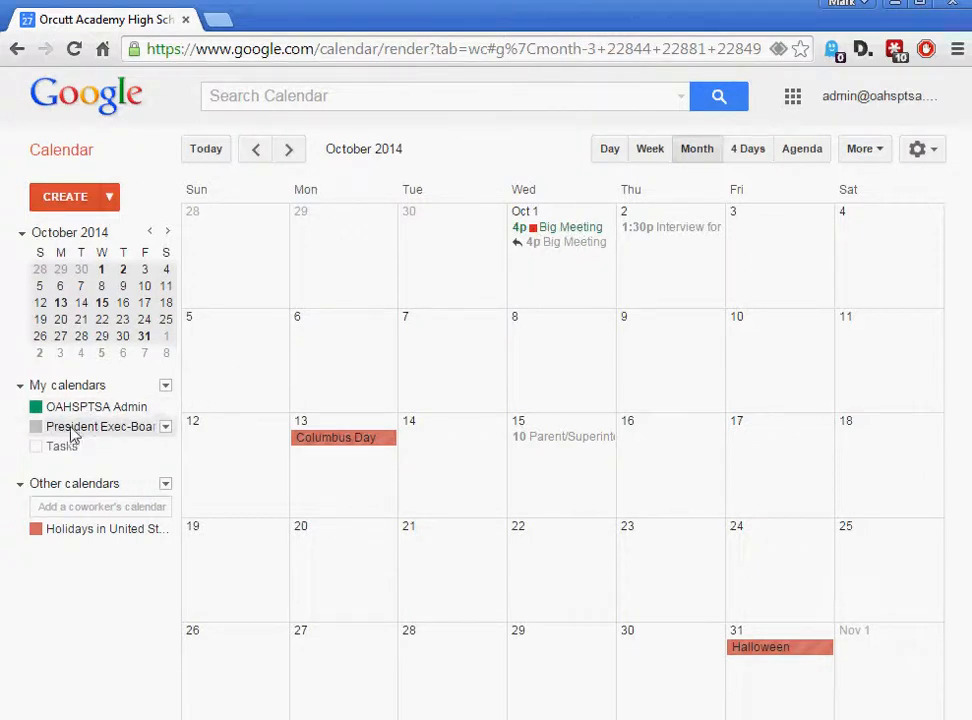
pyautogui.click(166, 428)
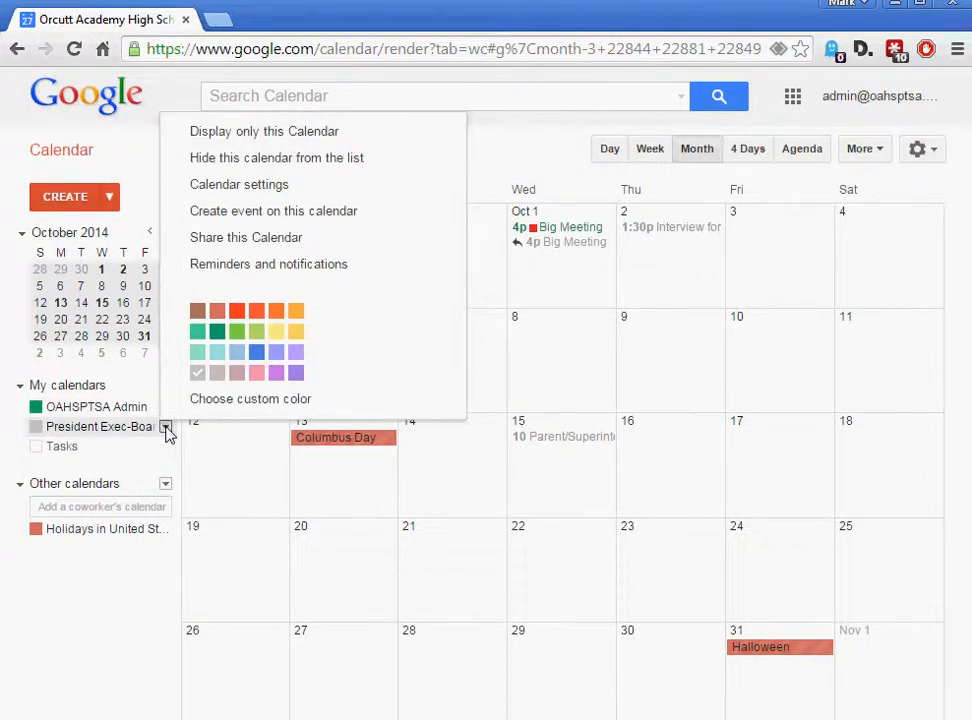
pyautogui.click(236, 311)
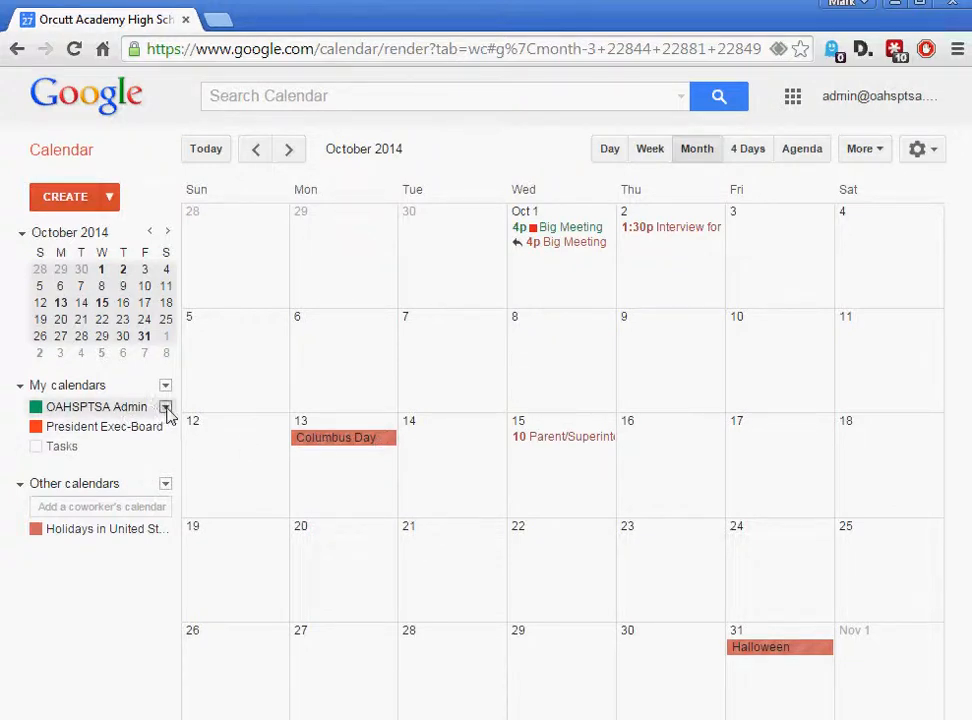
pyautogui.click(165, 407)
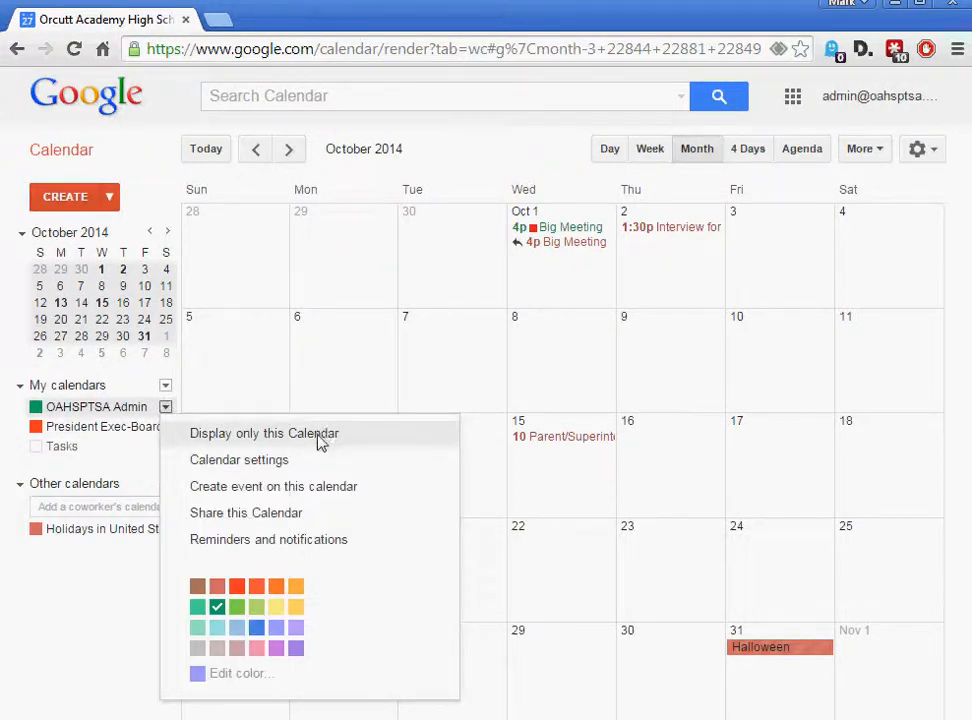
# Open OAHSPTSA Admin's sharing settings and uncheck sharing with everyone in the organization
pyautogui.click(283, 524)
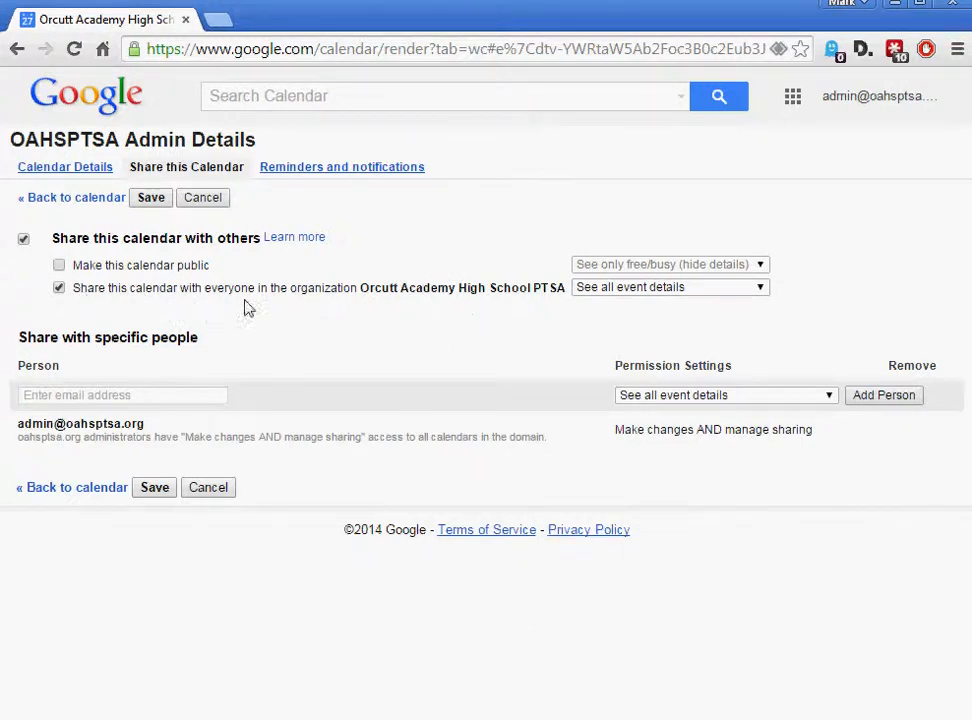
pyautogui.moveTo(362, 290); pyautogui.dragTo(562, 294)
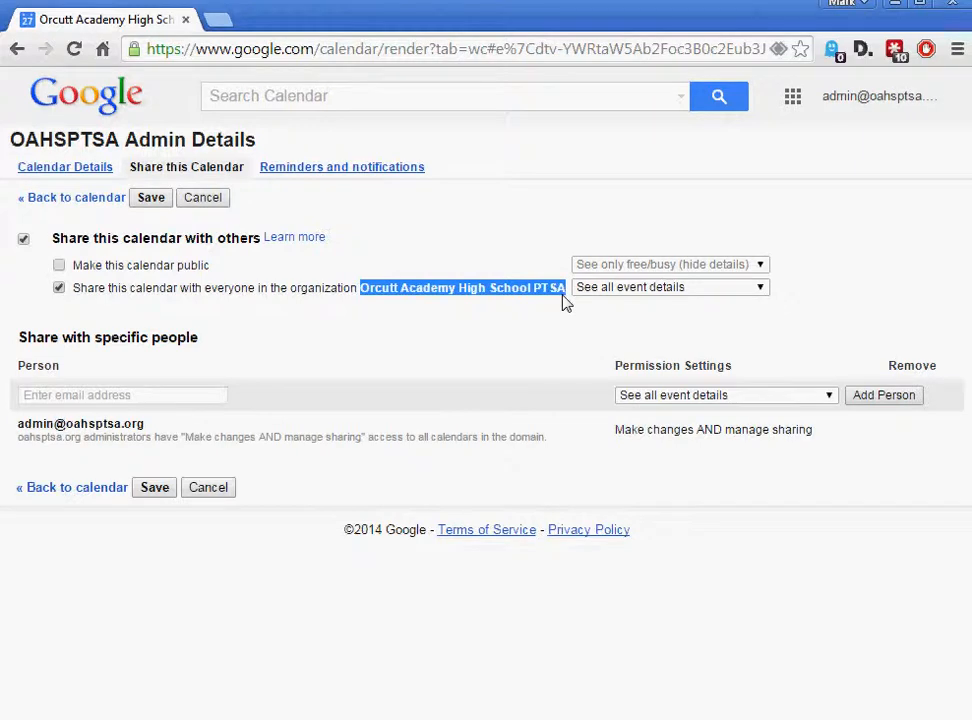
pyautogui.click(761, 289)
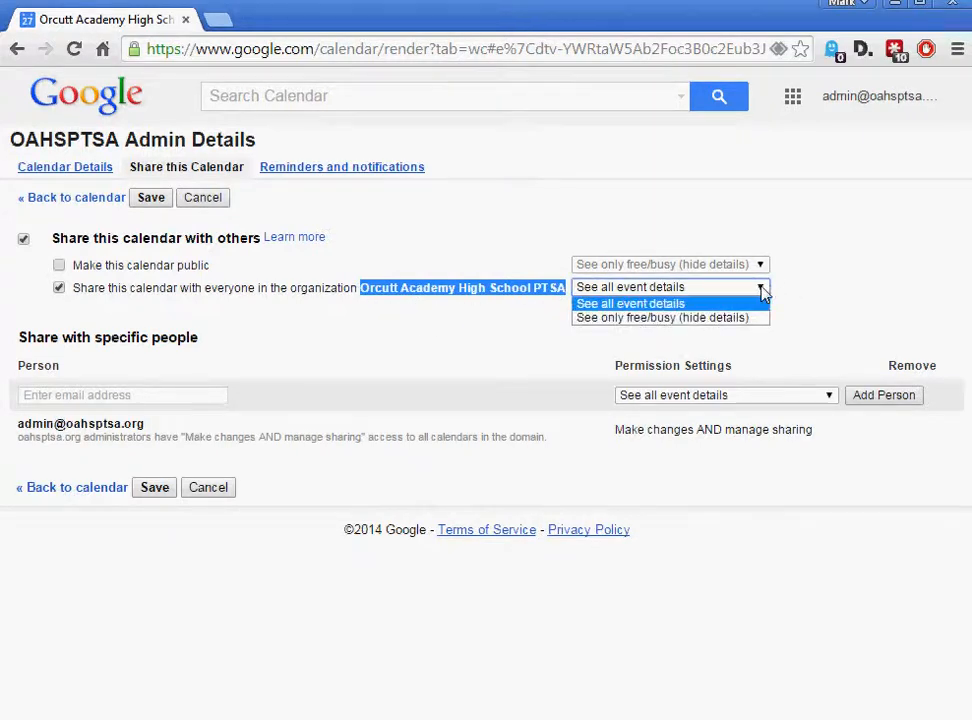
pyautogui.click(629, 305)
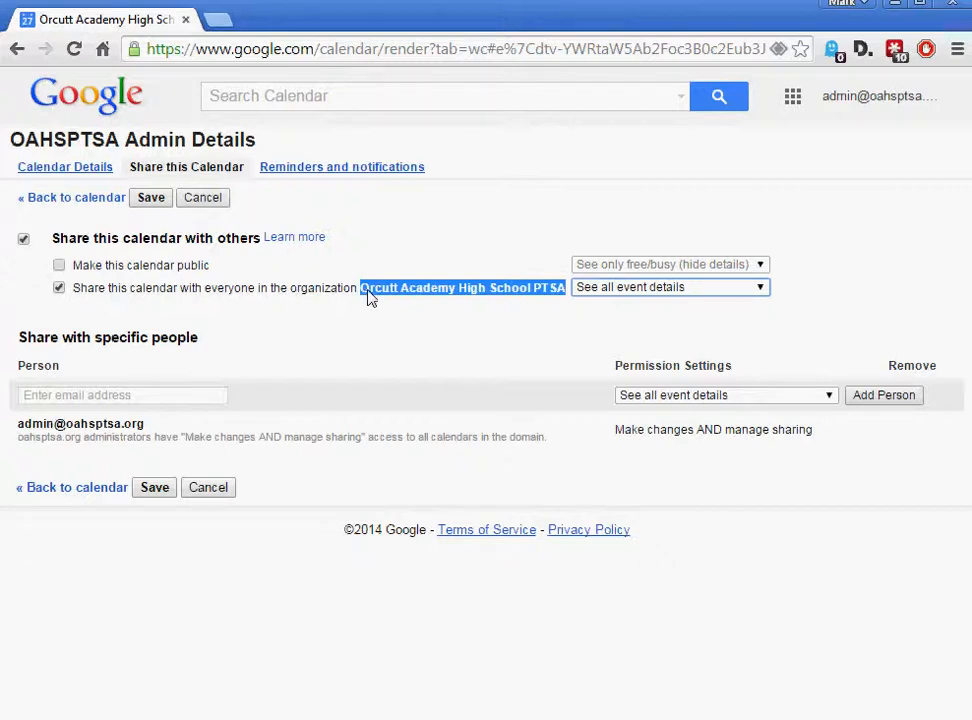
pyautogui.click(59, 288)
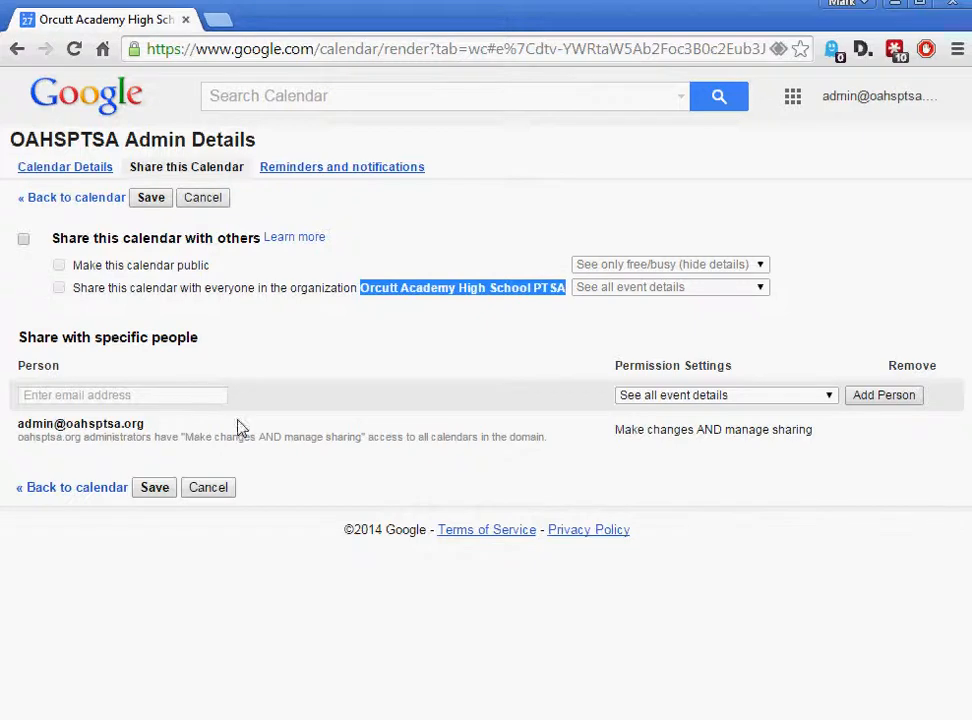
pyautogui.click(124, 399)
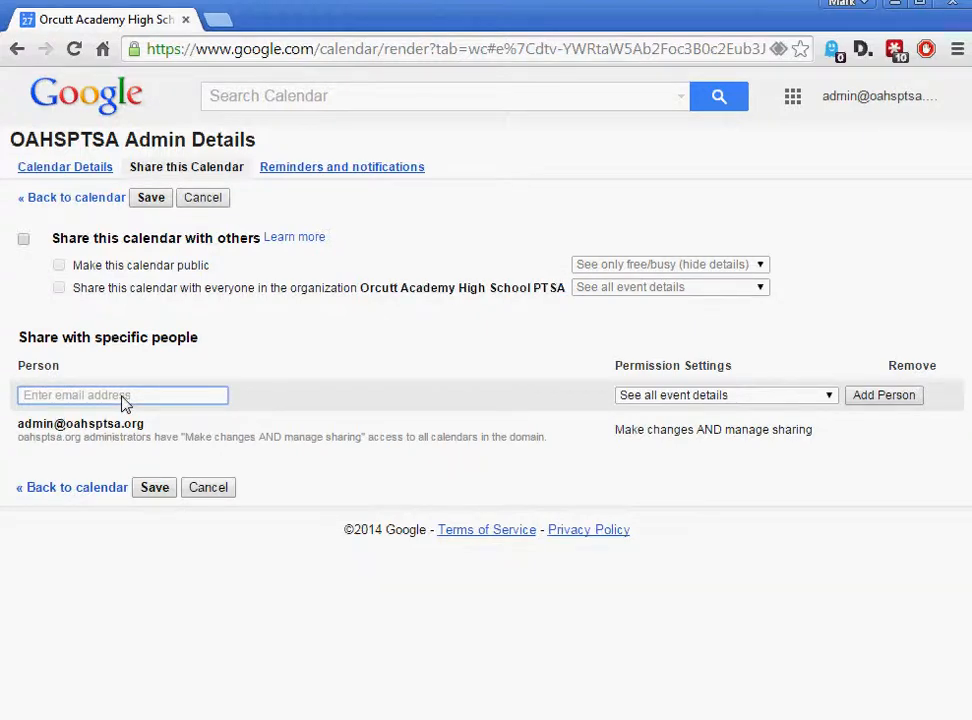
pyautogui.write('pre')
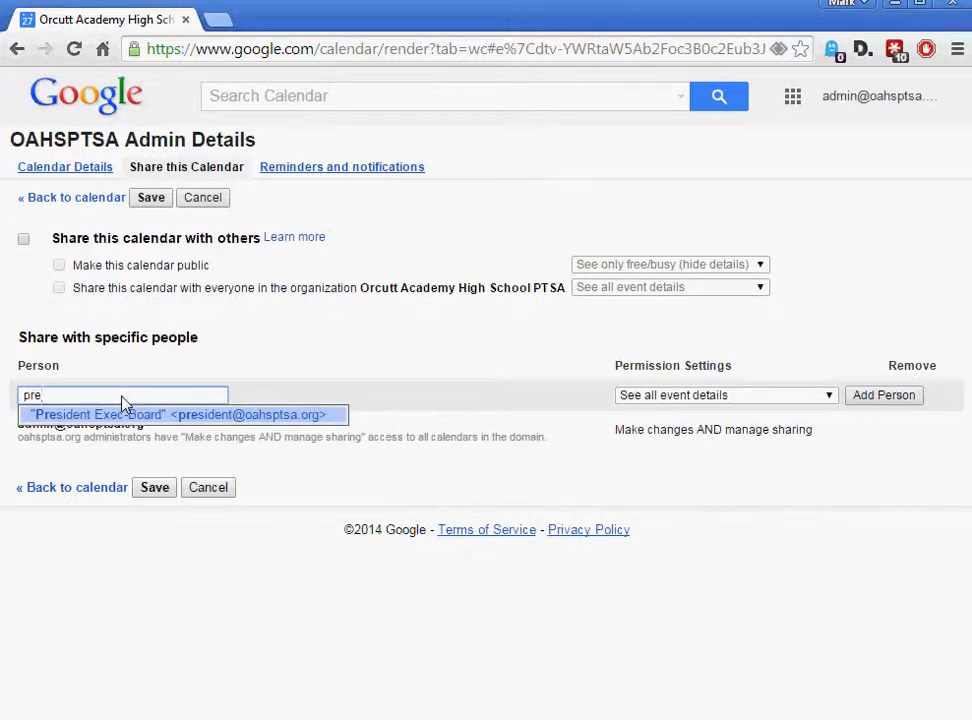
pyautogui.click(105, 415)
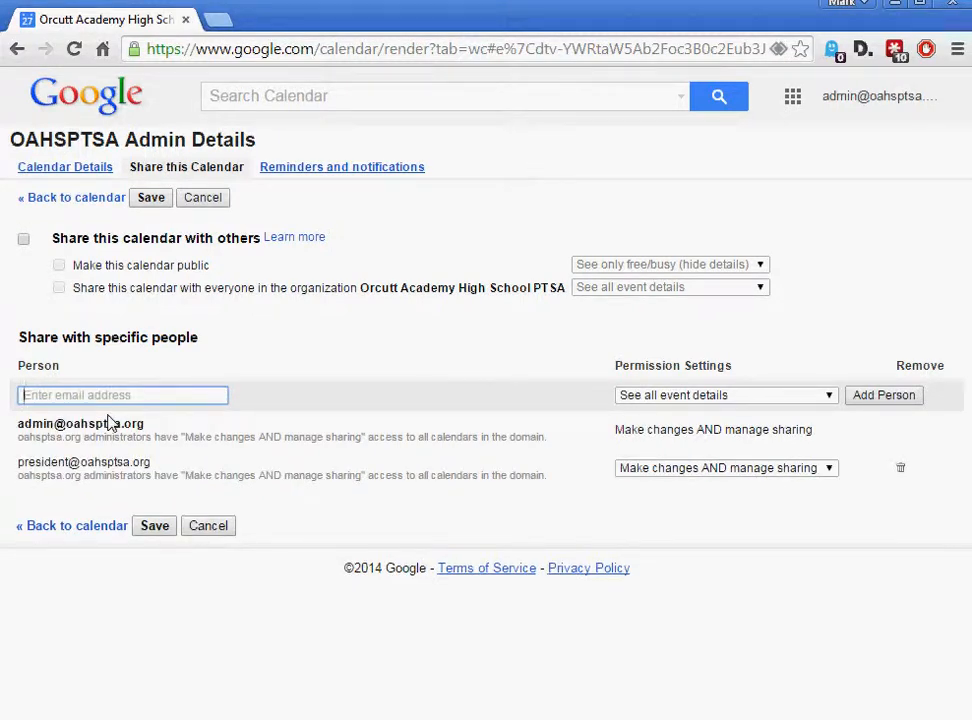
pyautogui.click(832, 470)
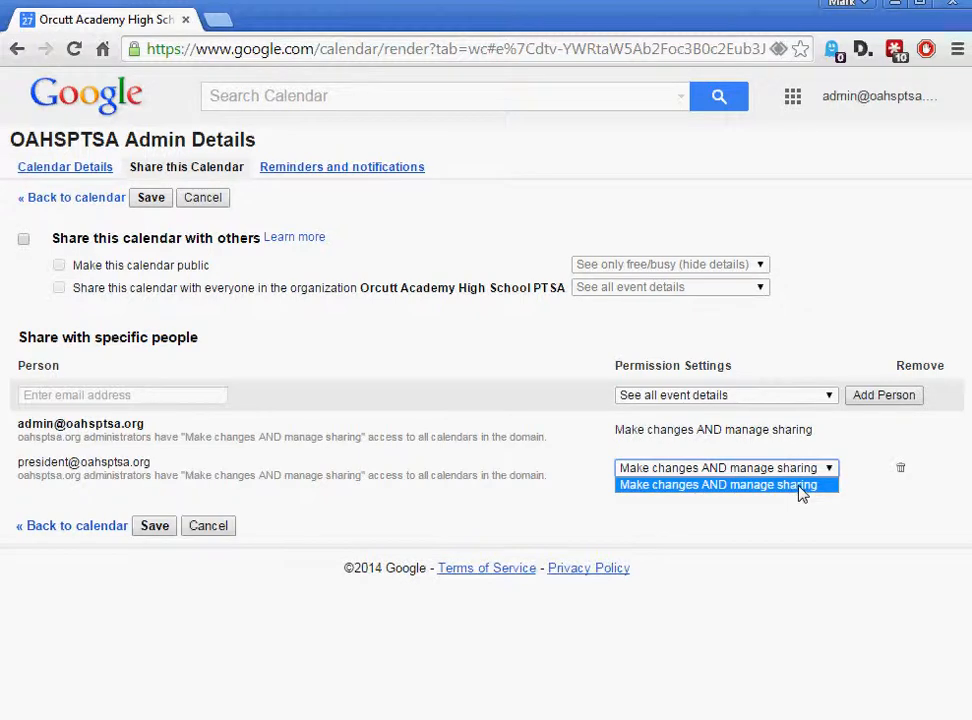
pyautogui.click(800, 515)
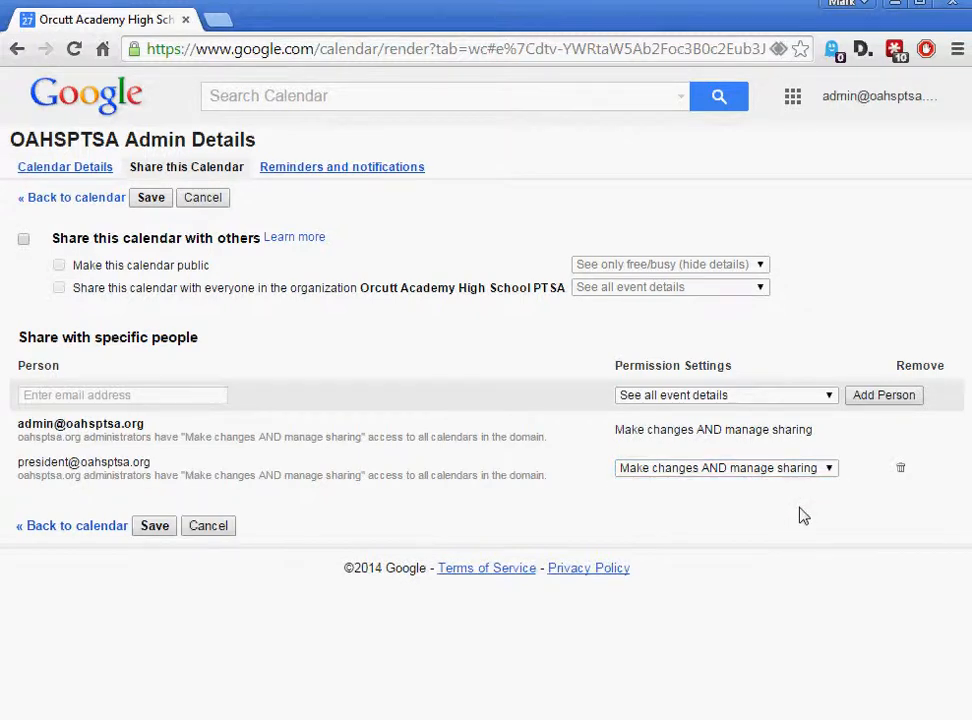
pyautogui.click(900, 469)
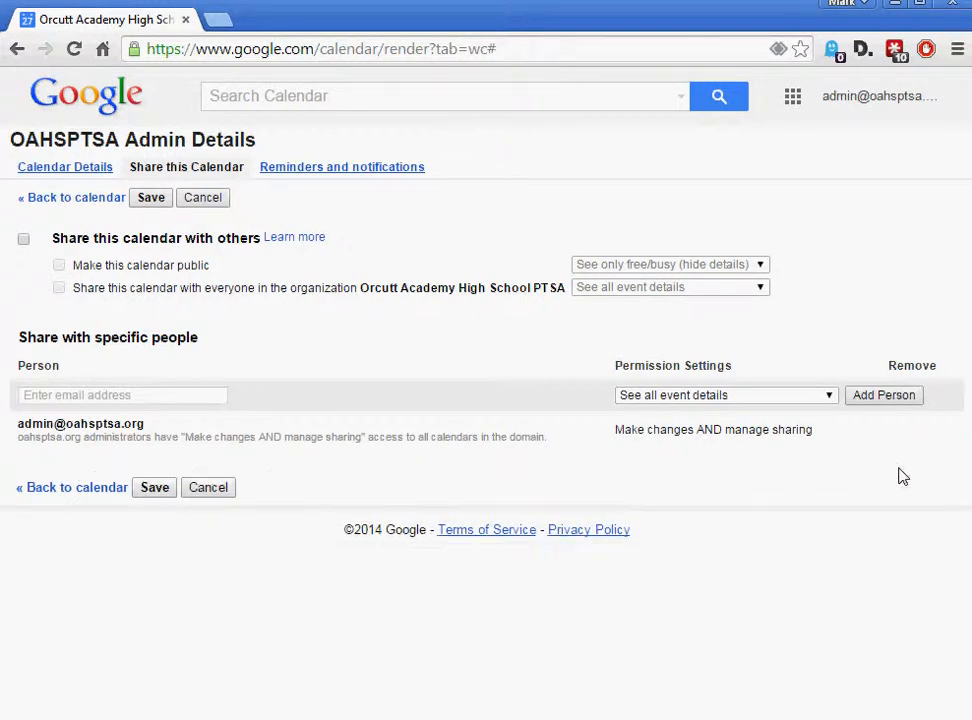
# Add a person's e-mail address to OAHSPTSA Admin's sharing list and save
pyautogui.click(143, 401)
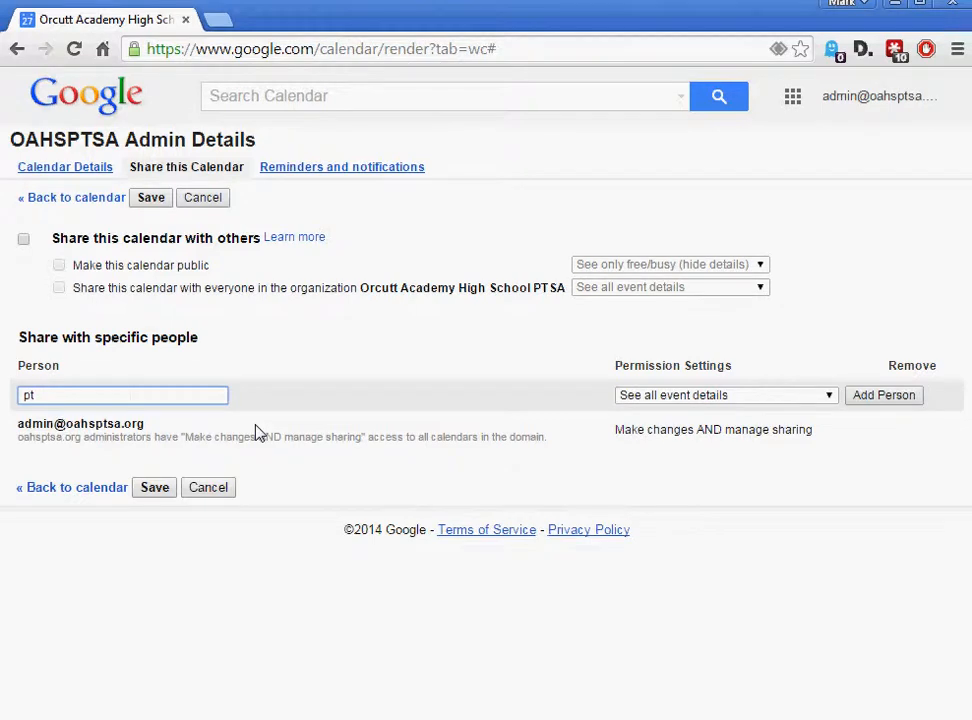
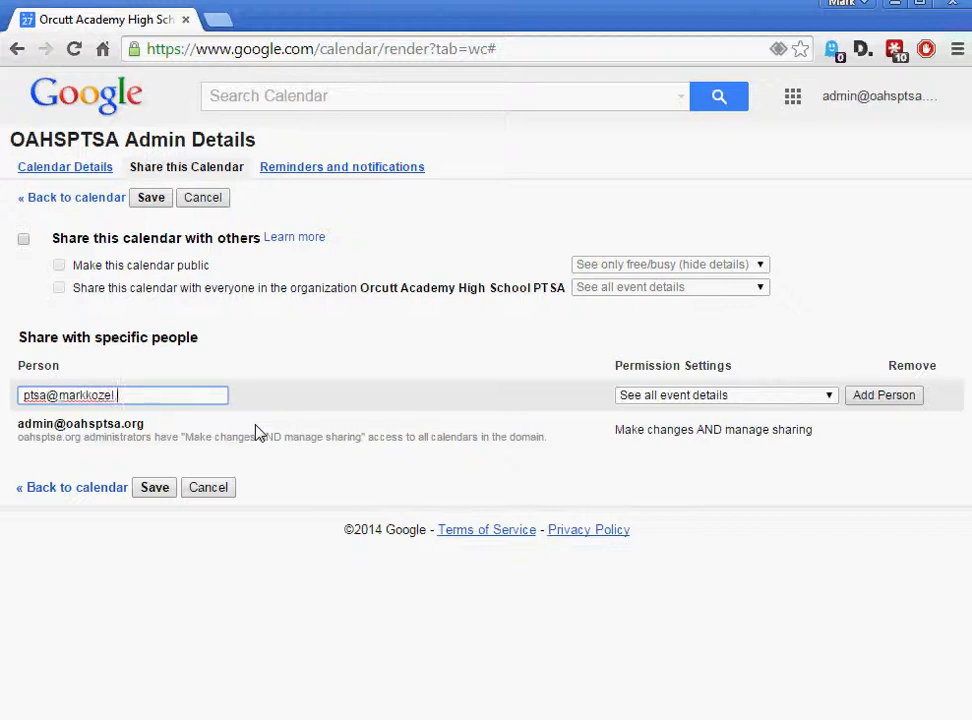
pyautogui.click(829, 396)
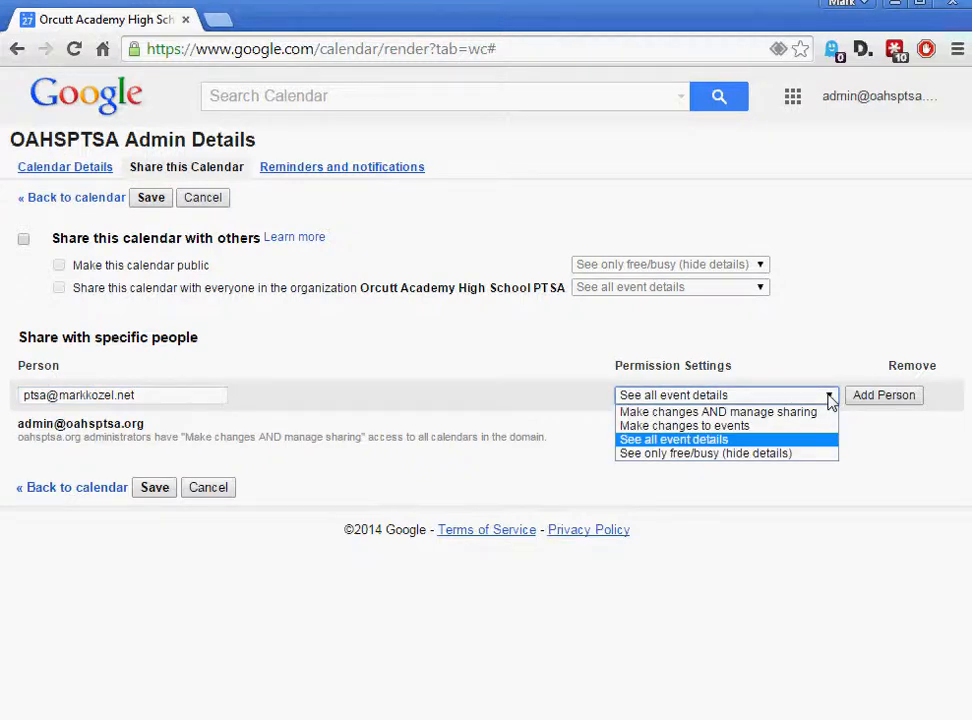
pyautogui.click(703, 441)
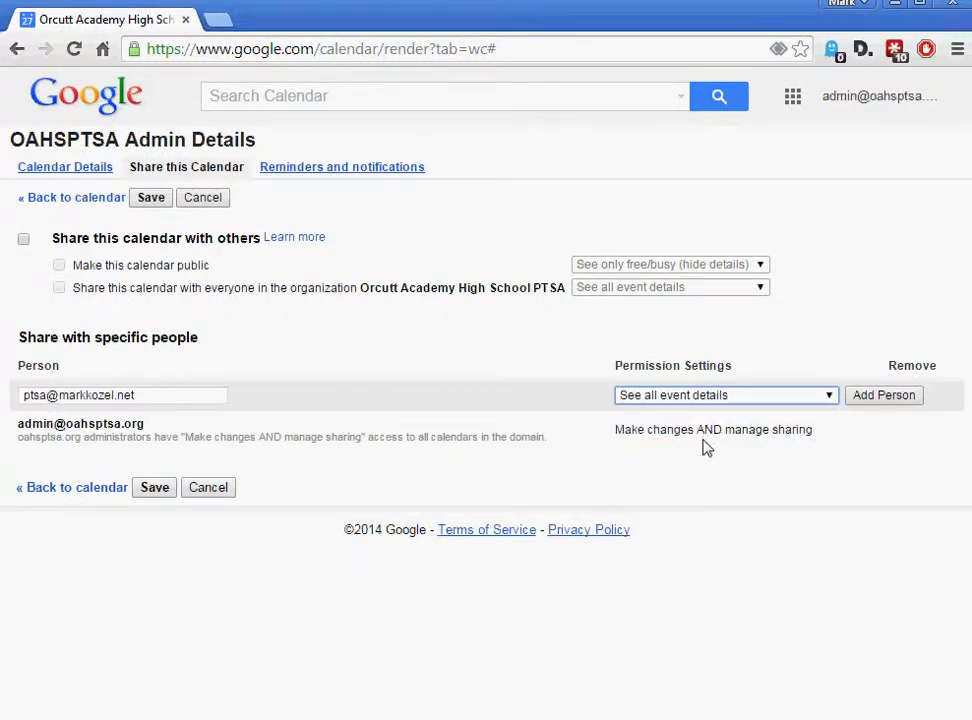
pyautogui.click(901, 398)
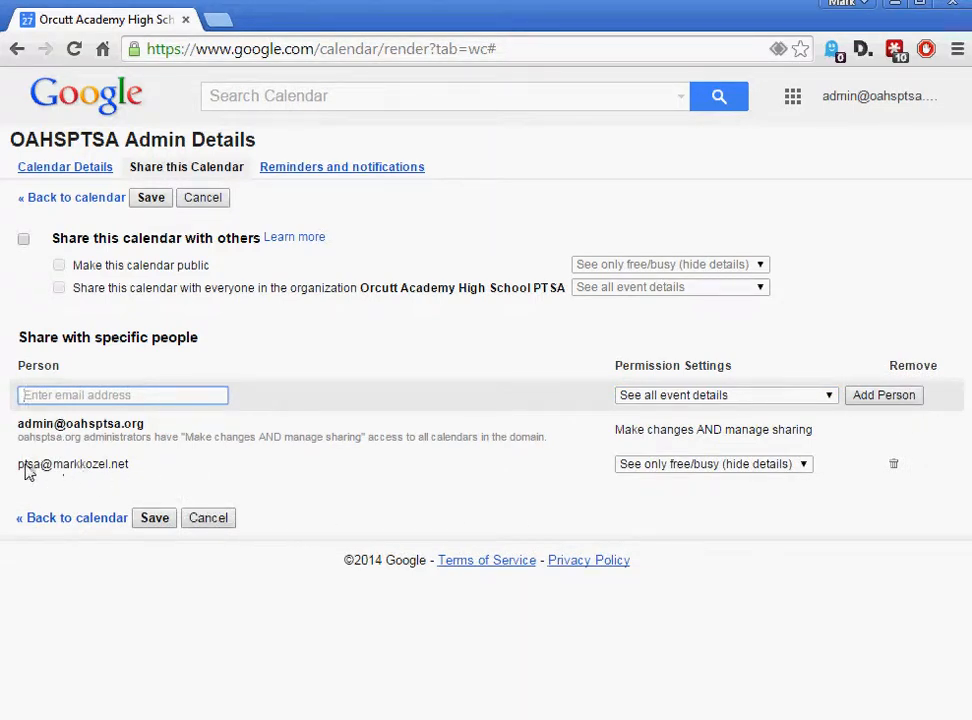
pyautogui.moveTo(22, 474); pyautogui.dragTo(135, 470)
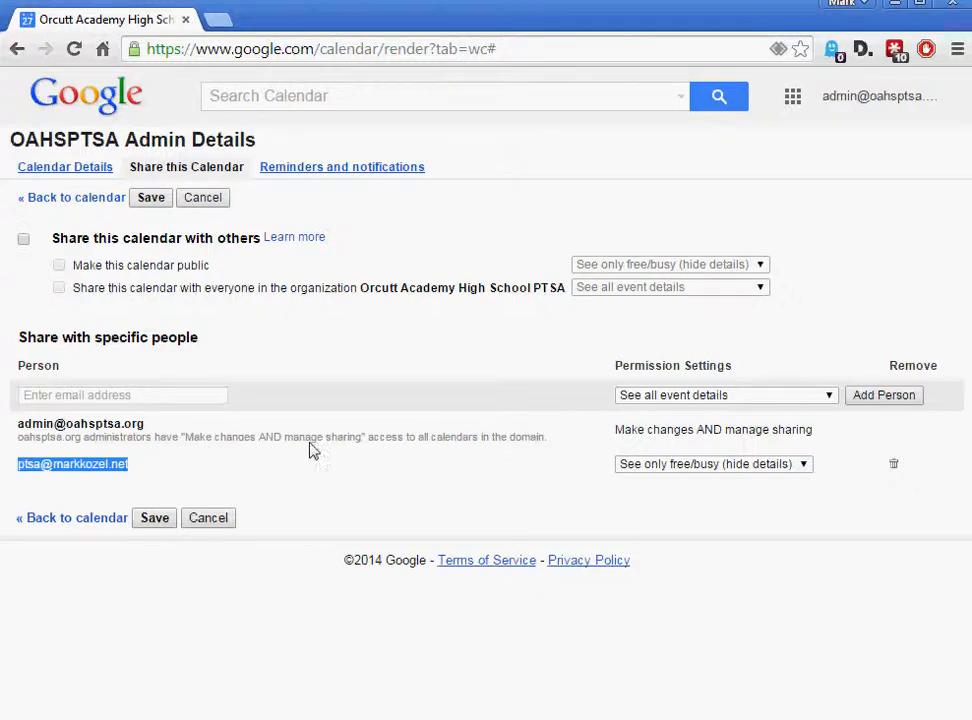
pyautogui.click(147, 201)
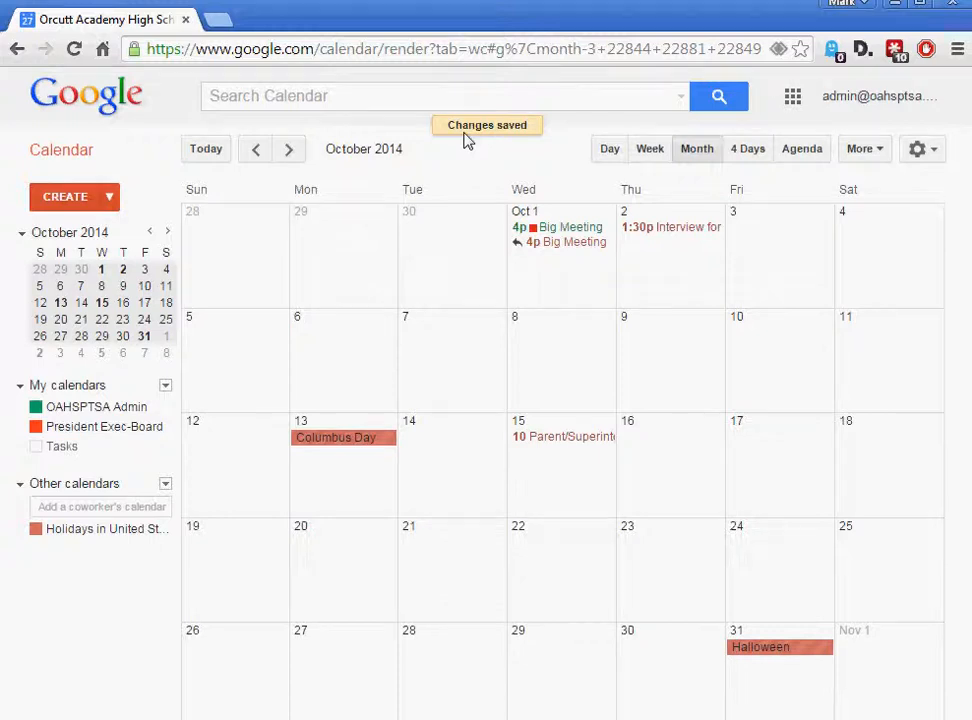
# Open the General Calendar Settings page from the gear menu
pyautogui.click(936, 150)
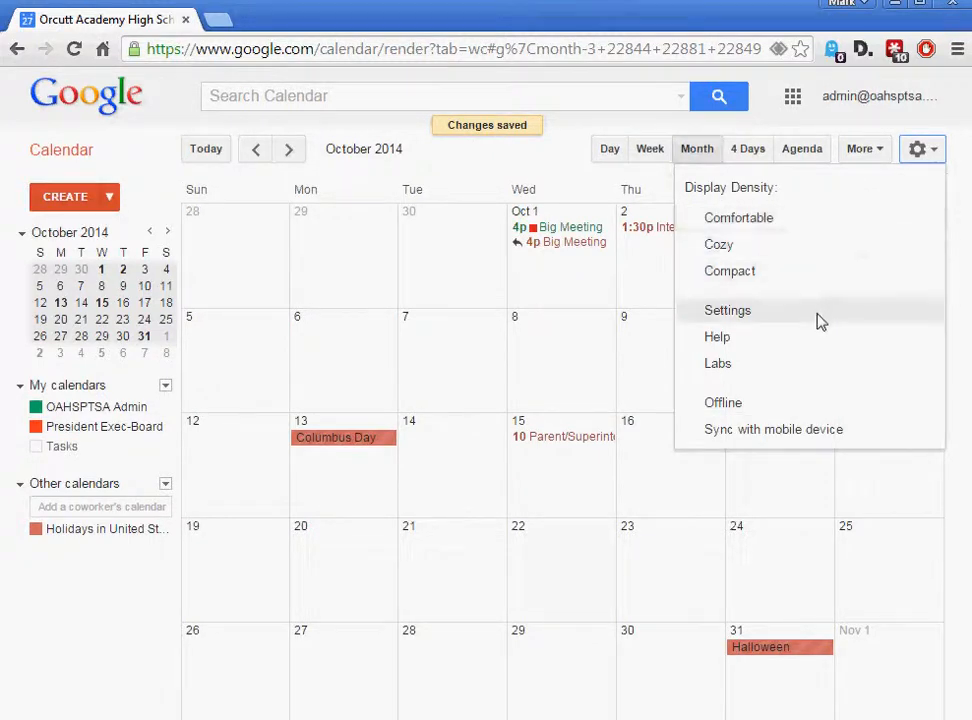
pyautogui.click(727, 311)
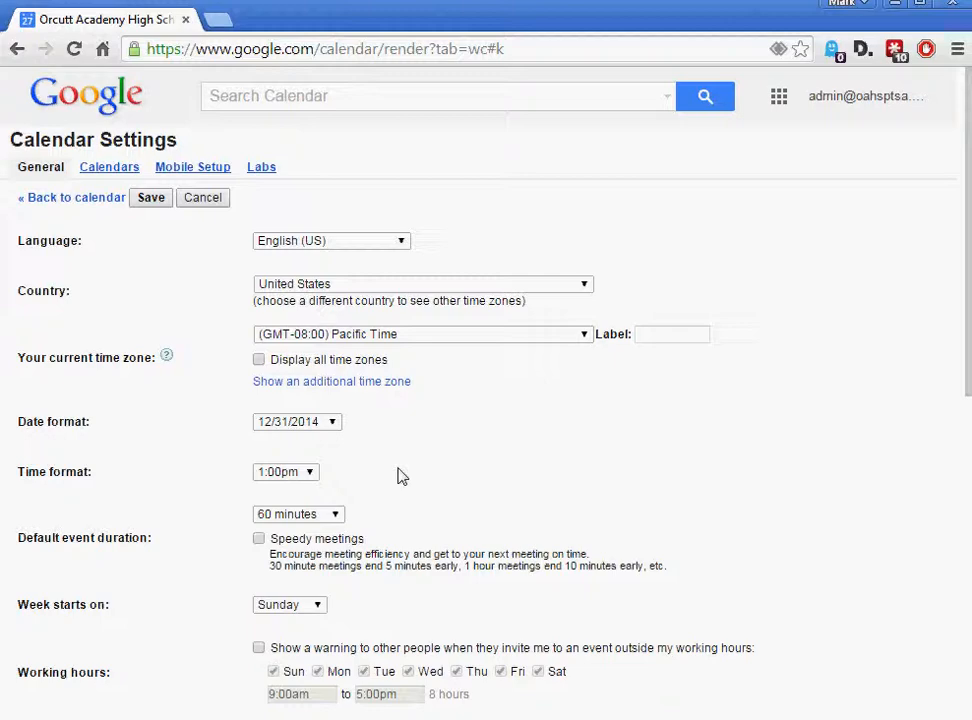
pyautogui.scroll(-1, 397, 476)
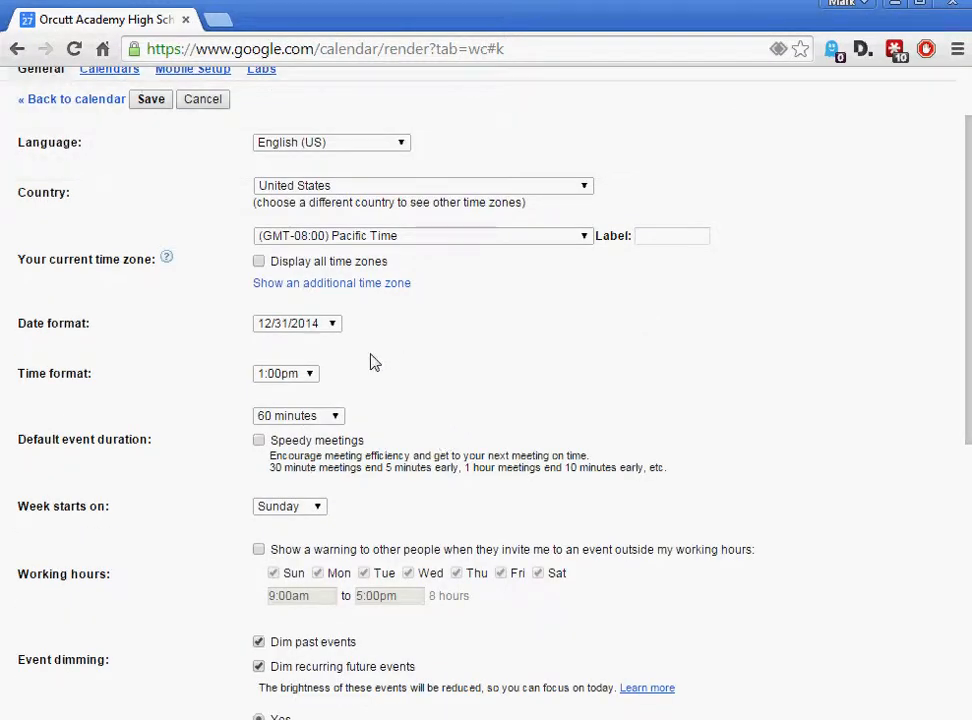
pyautogui.click(309, 375)
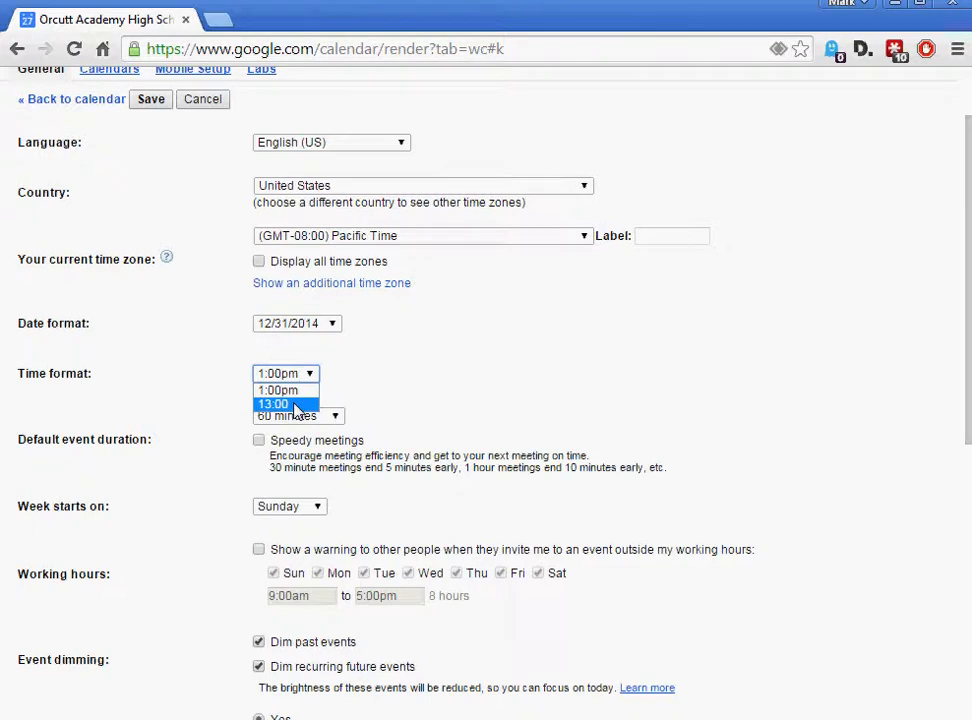
pyautogui.click(378, 364)
pyautogui.click(380, 378)
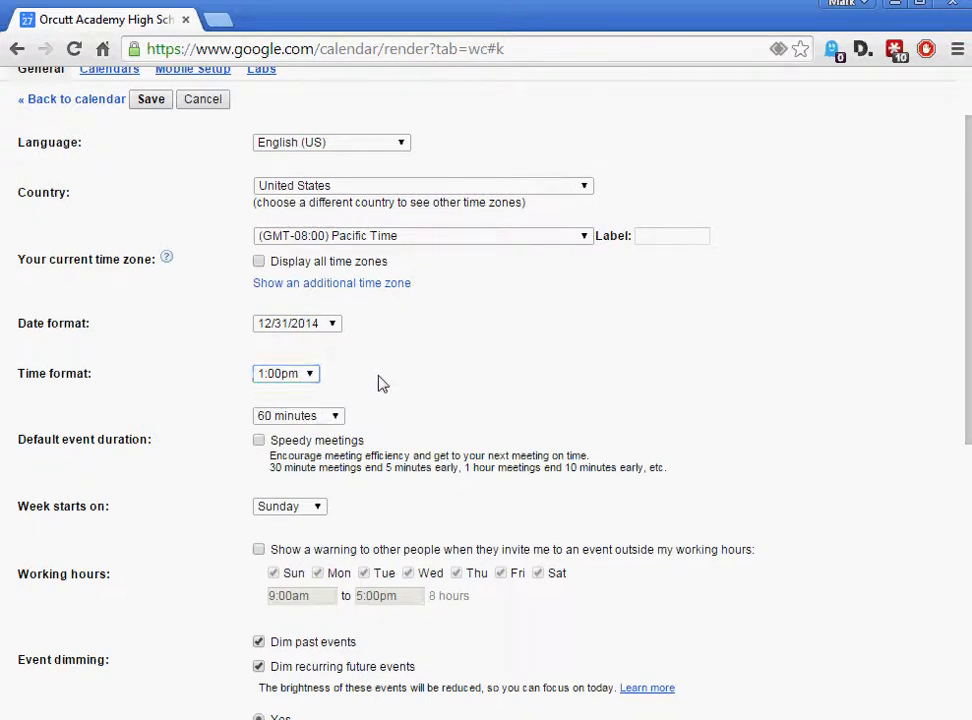
pyautogui.click(336, 414)
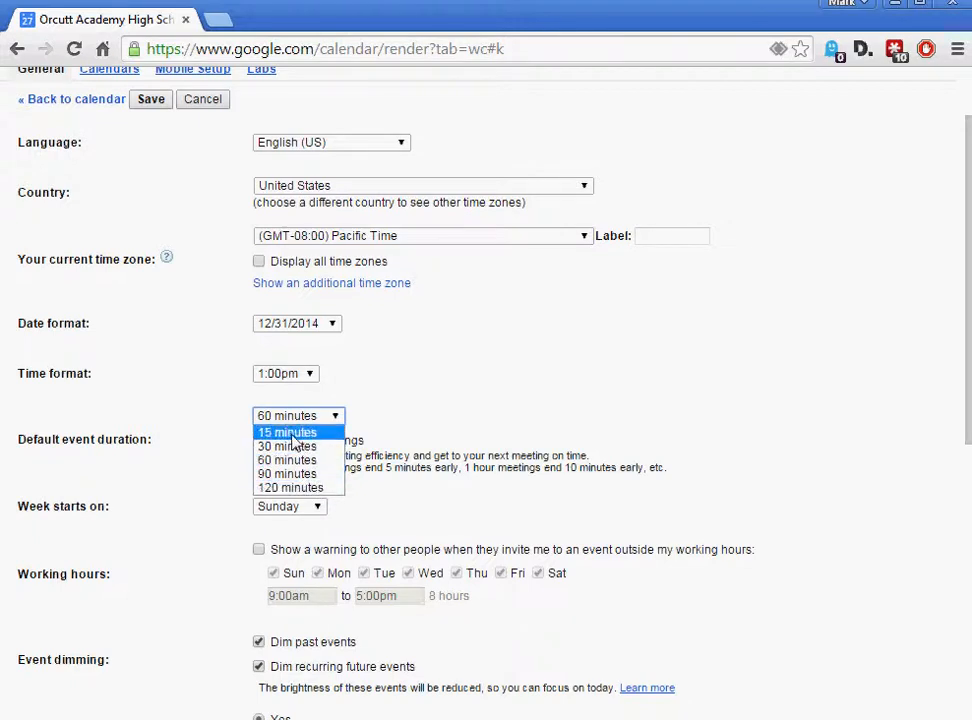
pyautogui.click(447, 421)
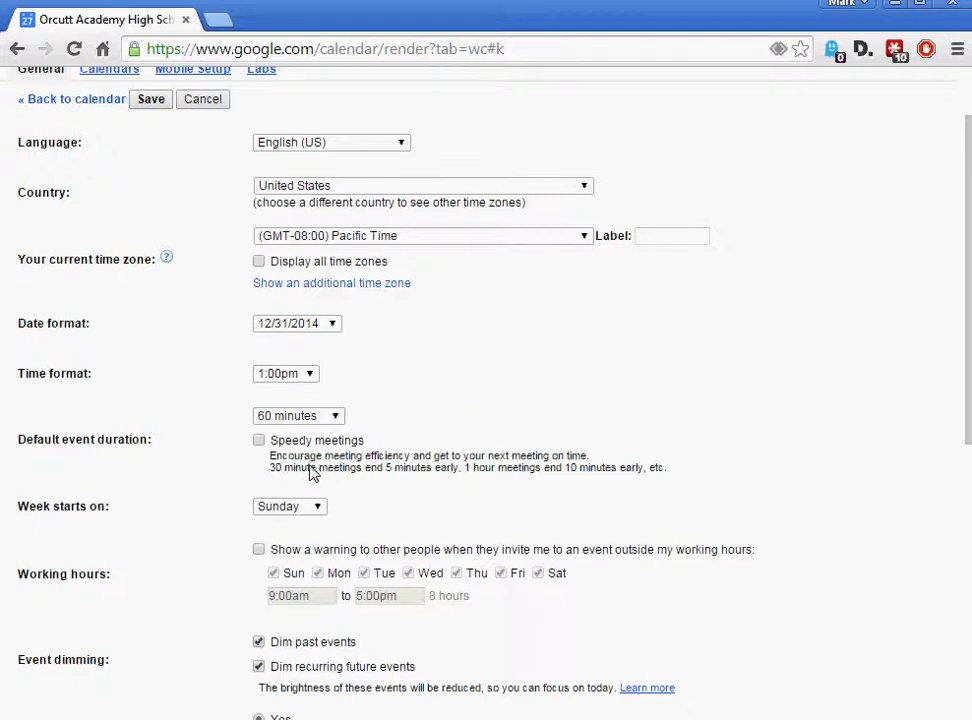
pyautogui.click(258, 441)
pyautogui.click(258, 441)
pyautogui.scroll(-2, 126, 538)
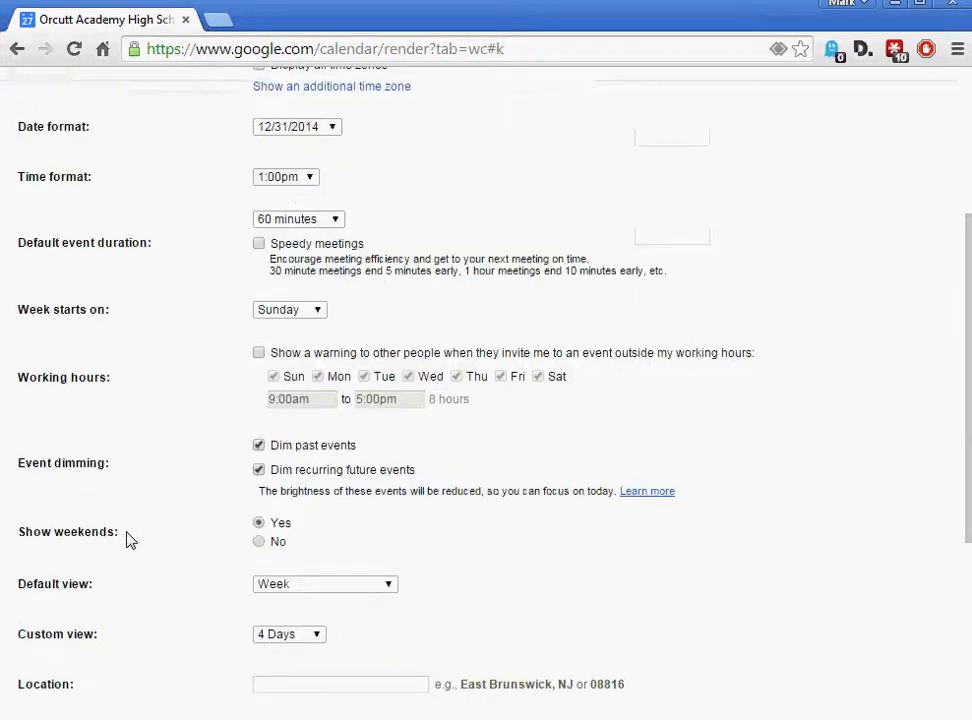
# Set week start to Monday, default view to Month, custom view to 7 Days, and save
pyautogui.click(317, 311)
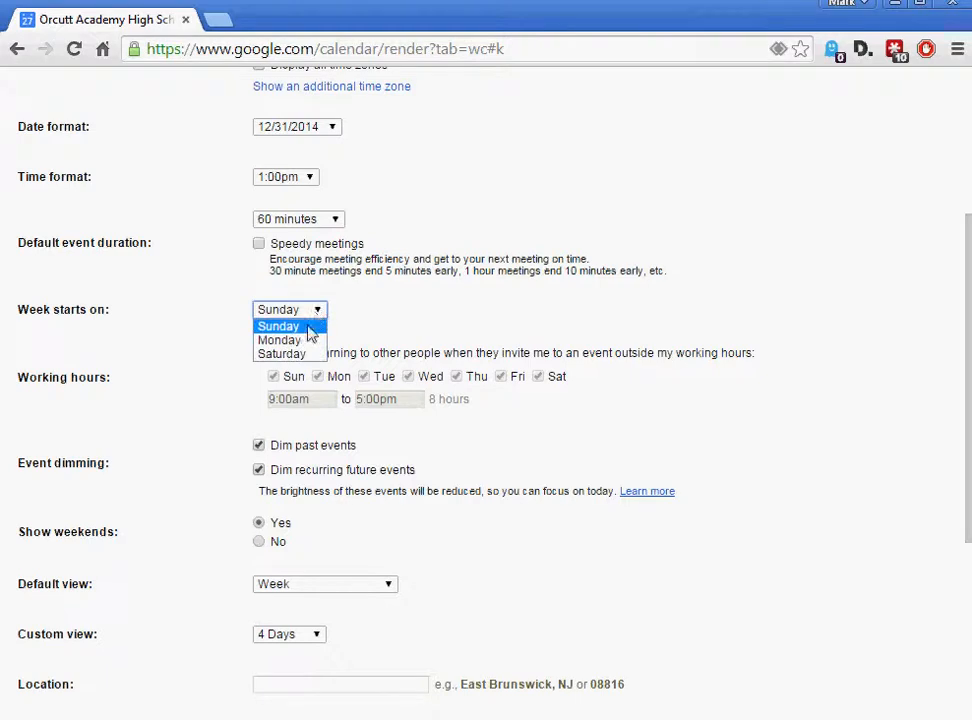
pyautogui.click(302, 341)
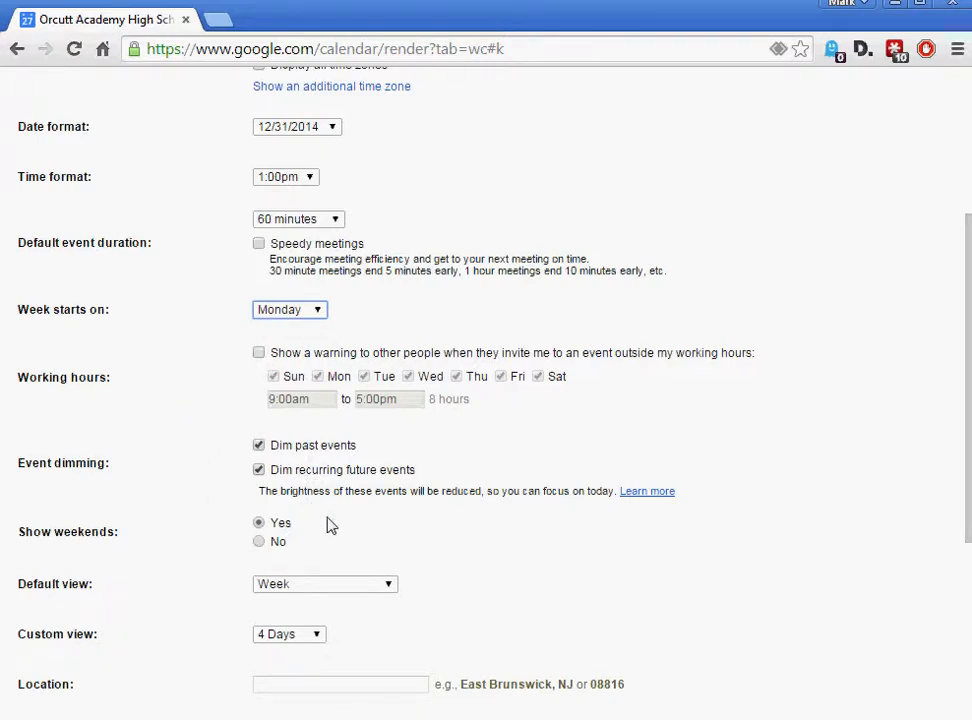
pyautogui.scroll(-1, 176, 568)
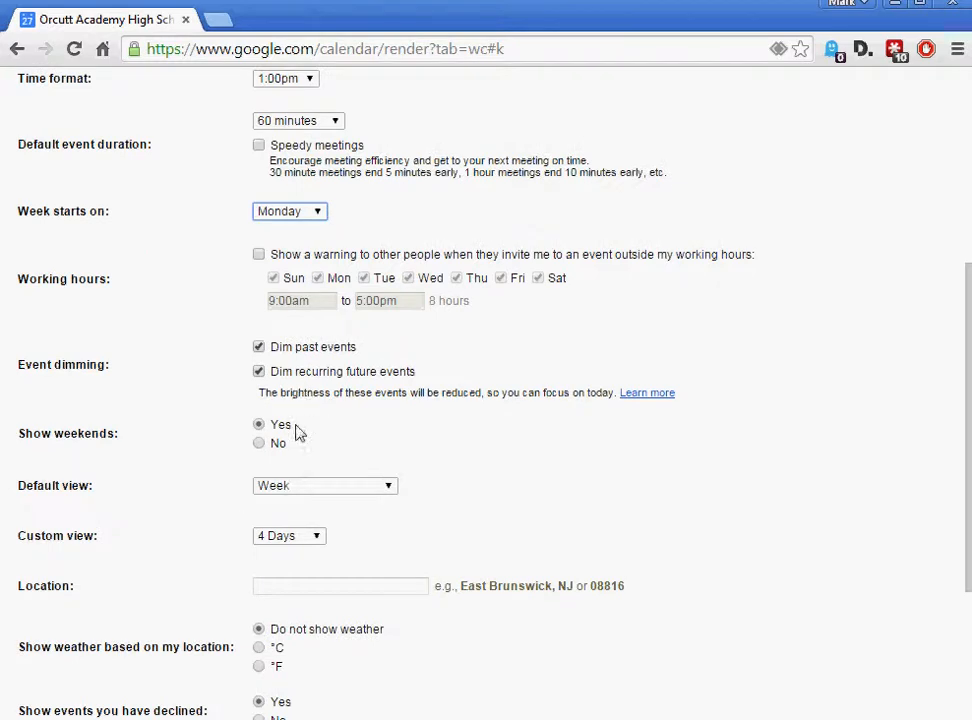
pyautogui.click(390, 487)
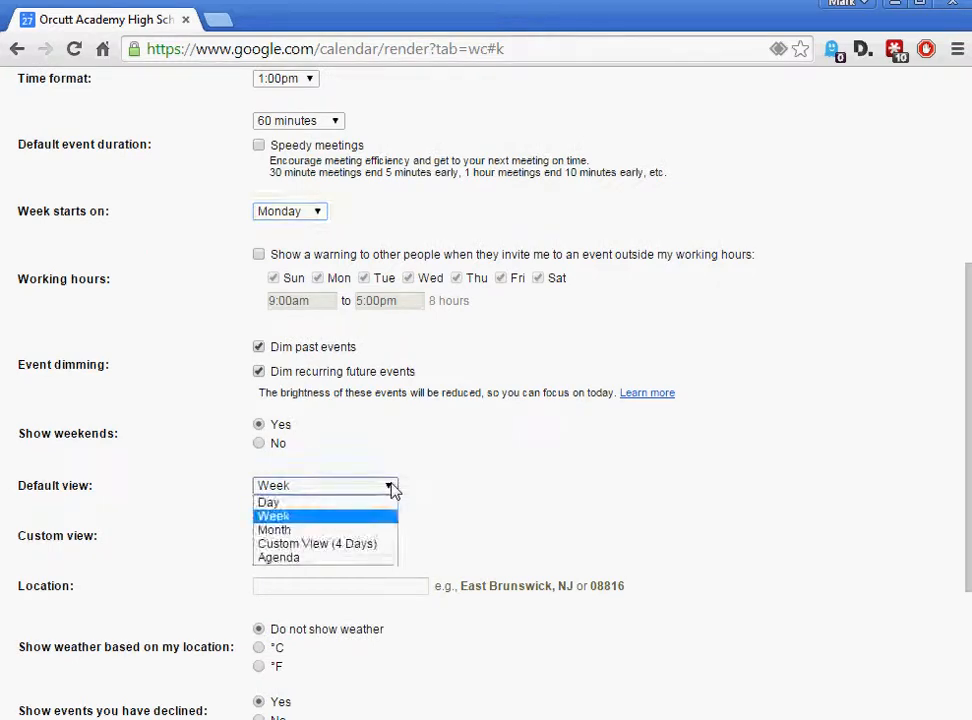
pyautogui.click(347, 530)
pyautogui.scroll(-1, 350, 530)
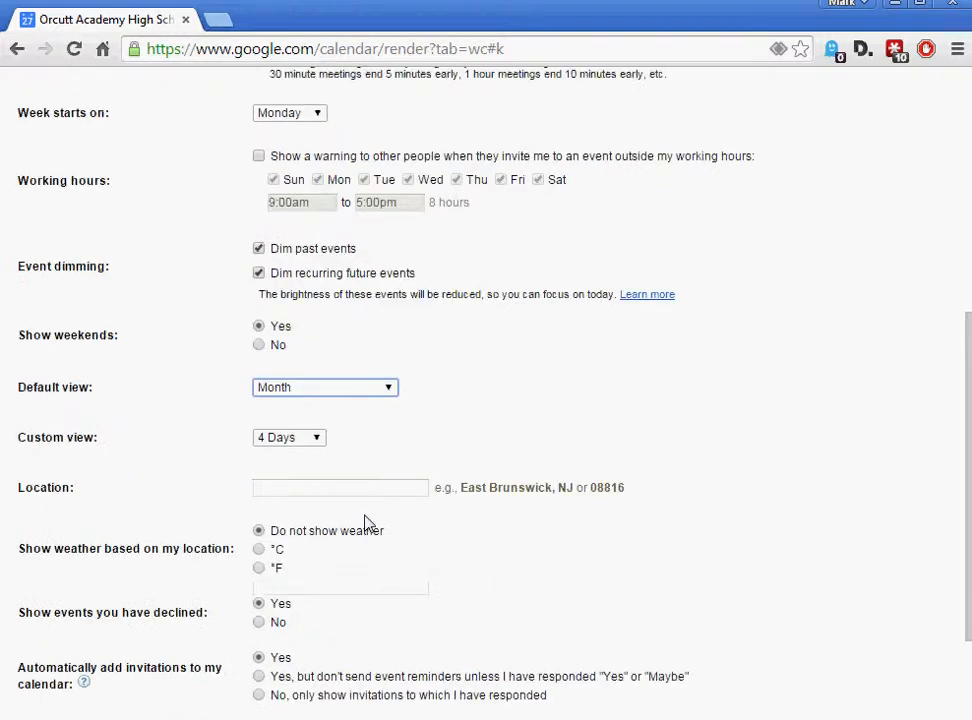
pyautogui.click(317, 440)
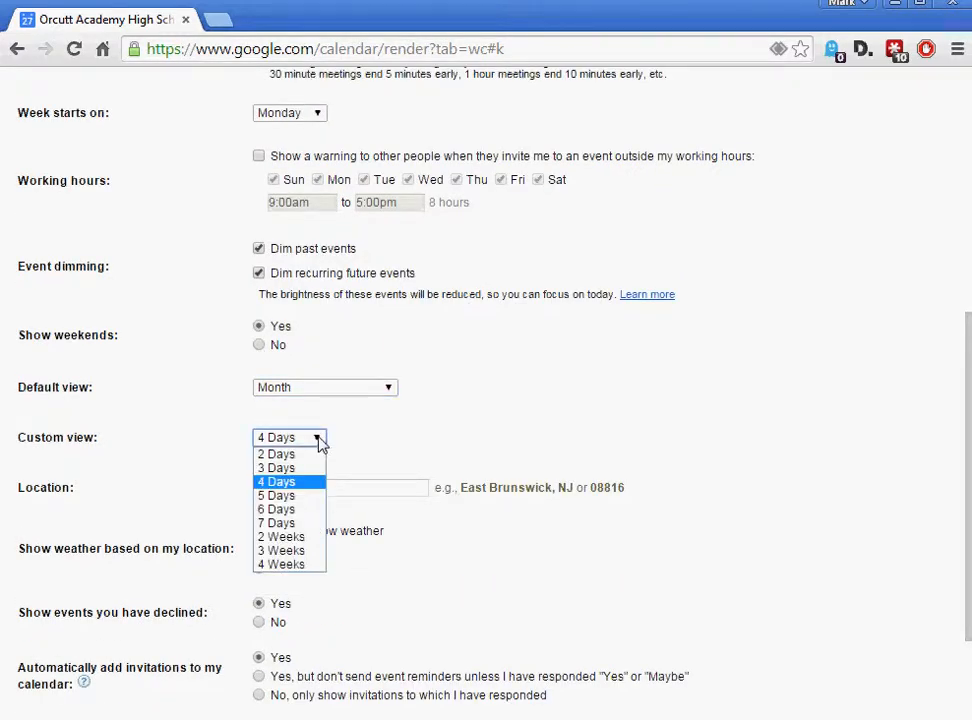
pyautogui.click(280, 530)
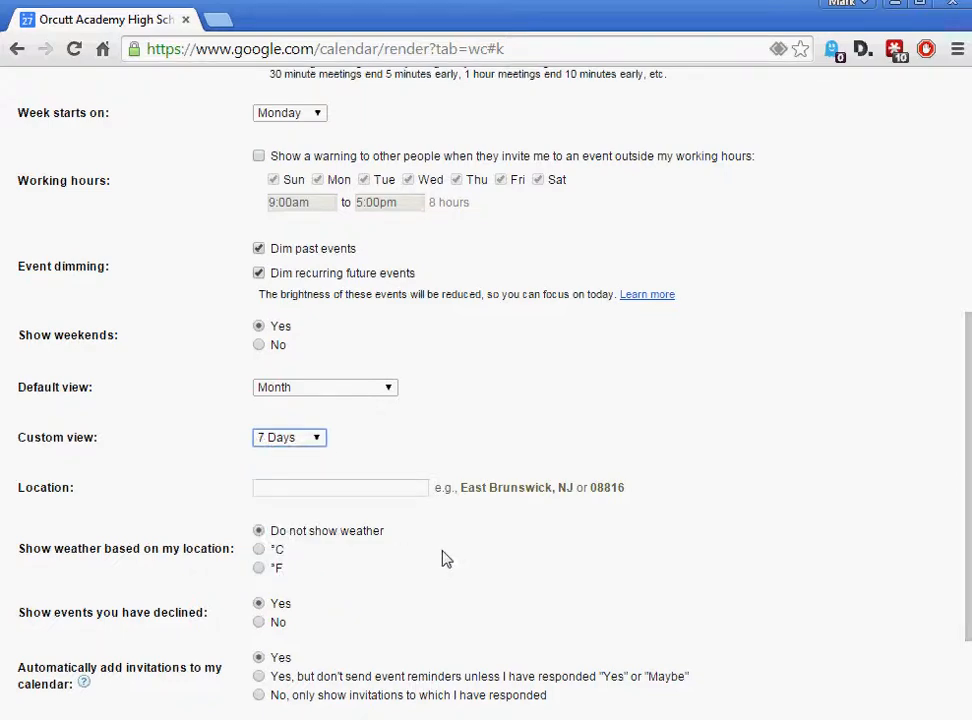
pyautogui.scroll(-2, 443, 560)
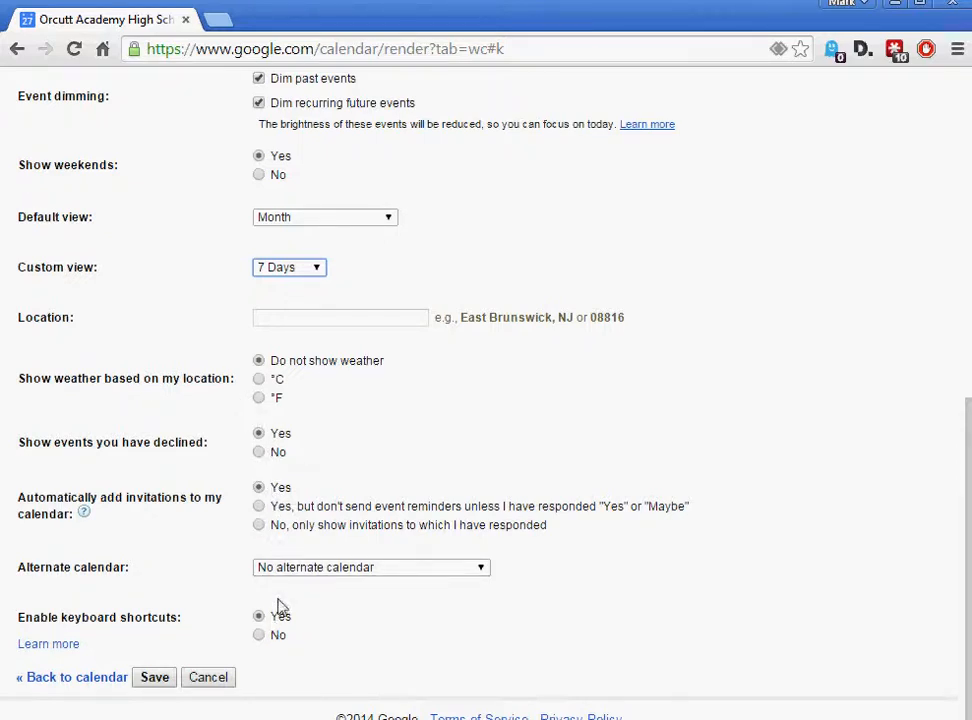
pyautogui.click(150, 680)
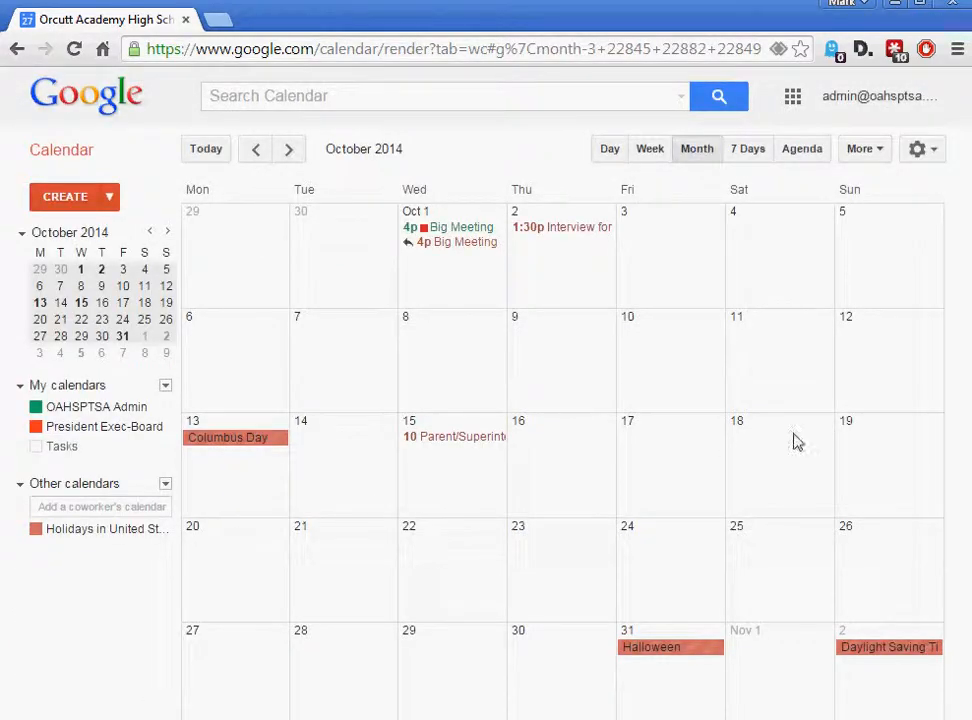
# Check Oct 1–7 in the 7 Days view, then list events from Oct 1, 2014 in Agenda view
pyautogui.click(750, 152)
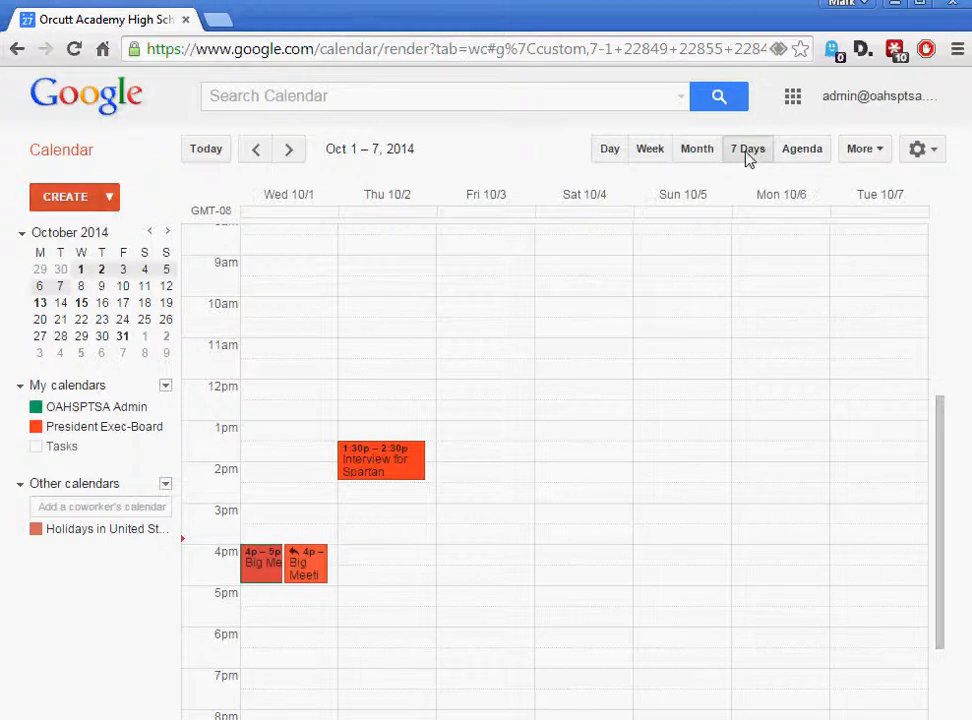
pyautogui.click(862, 149)
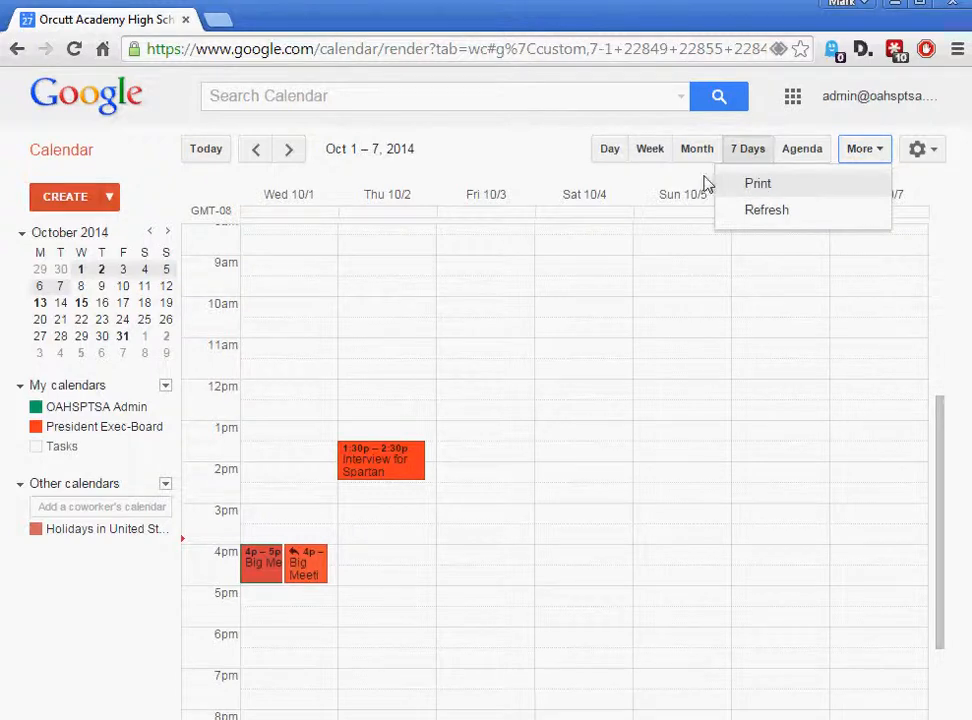
pyautogui.click(533, 163)
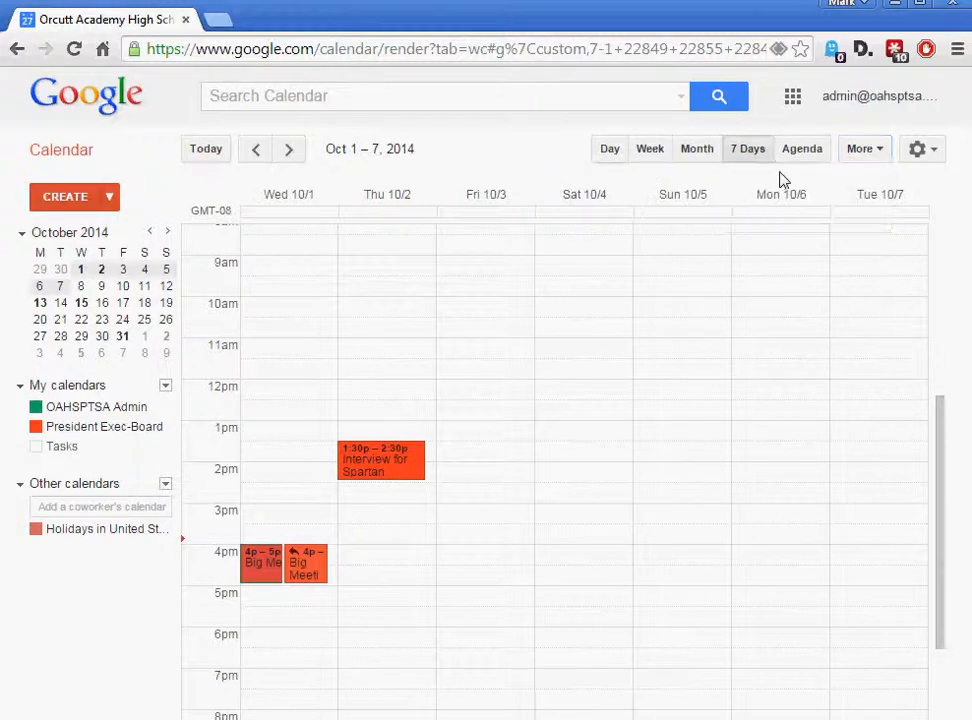
pyautogui.click(805, 150)
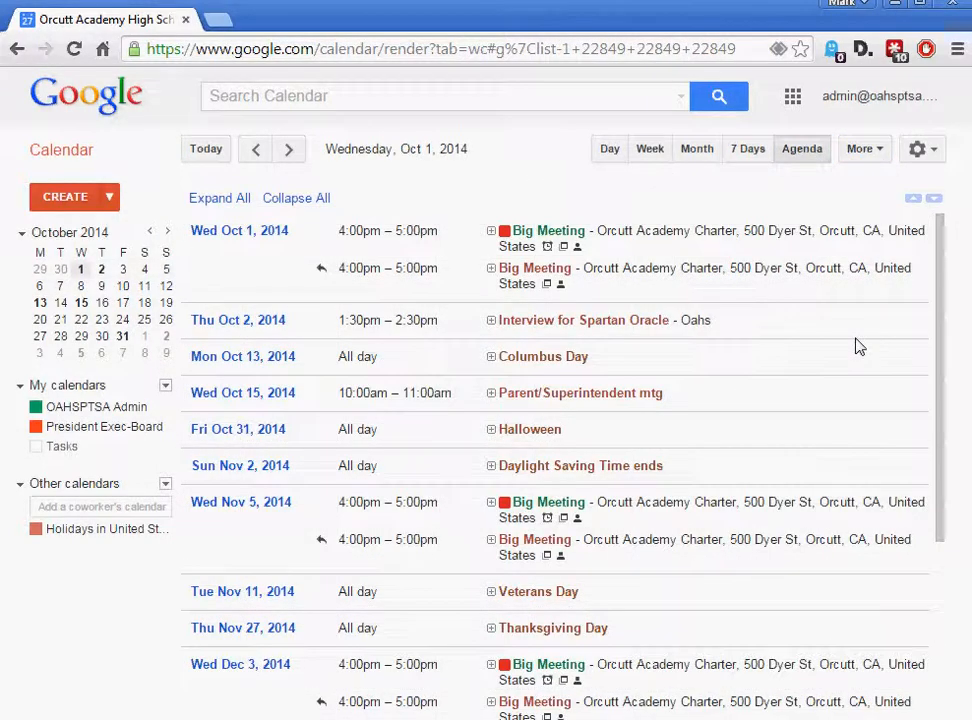
pyautogui.moveTo(940, 266)
pyautogui.mouseDown()
pyautogui.moveTo(911, 364)
pyautogui.moveTo(920, 453)
pyautogui.moveTo(930, 245)
pyautogui.mouseUp()
pyautogui.click(82, 427)
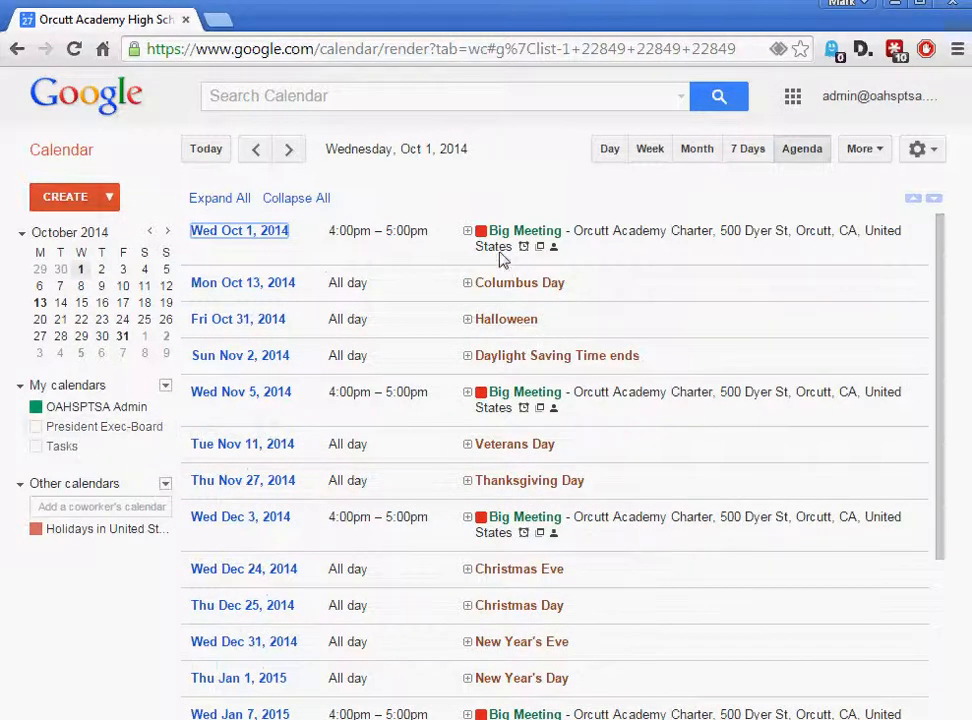
pyautogui.click(83, 430)
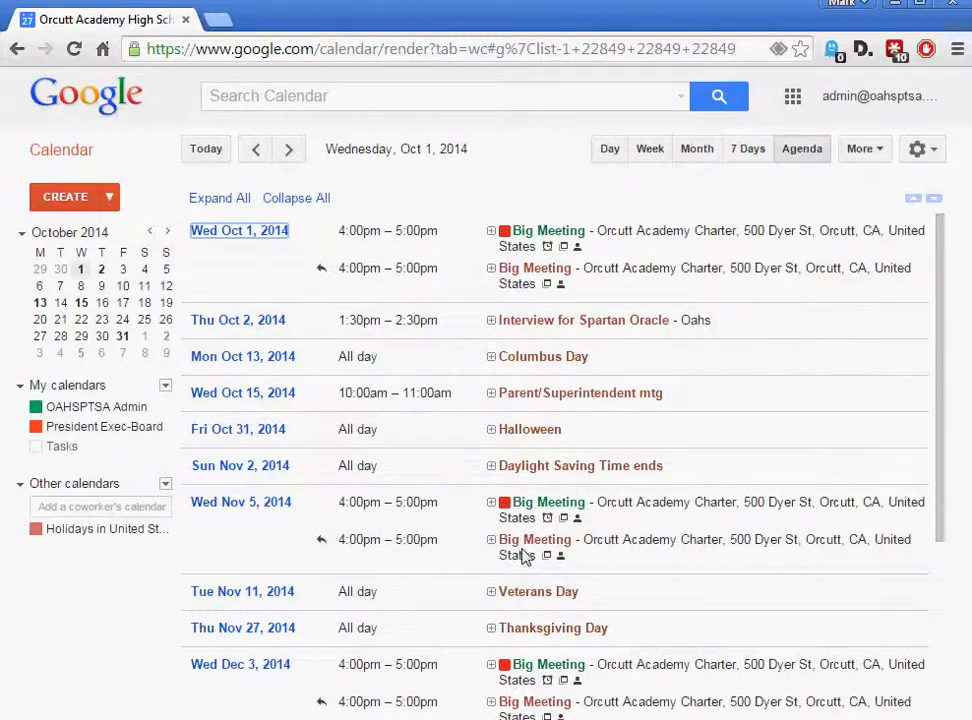
pyautogui.scroll(-5, 623, 557)
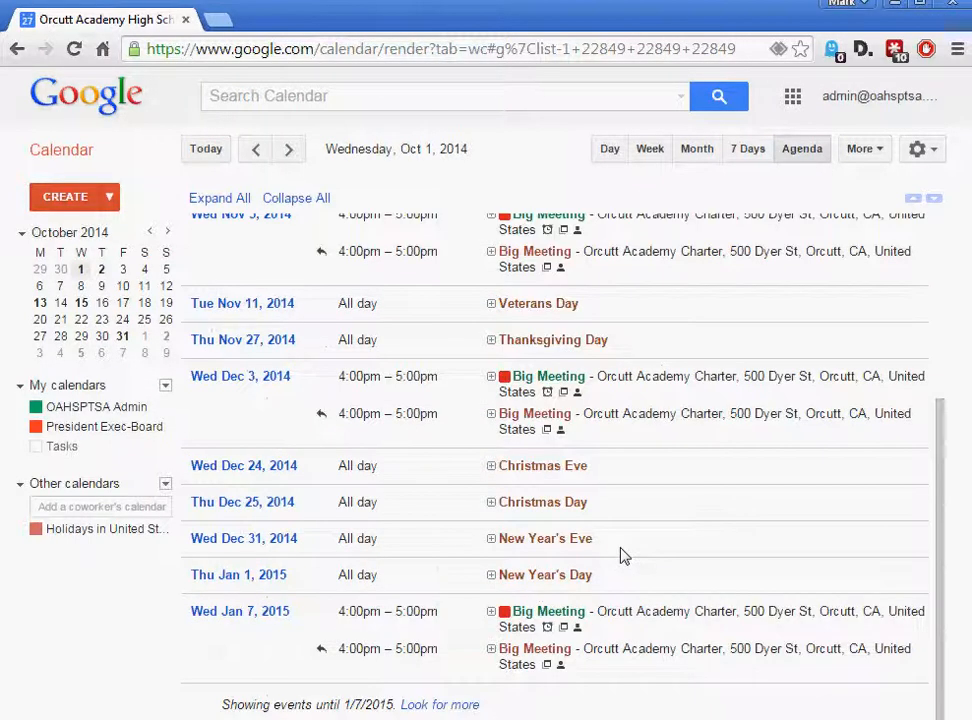
pyautogui.scroll(5, 623, 557)
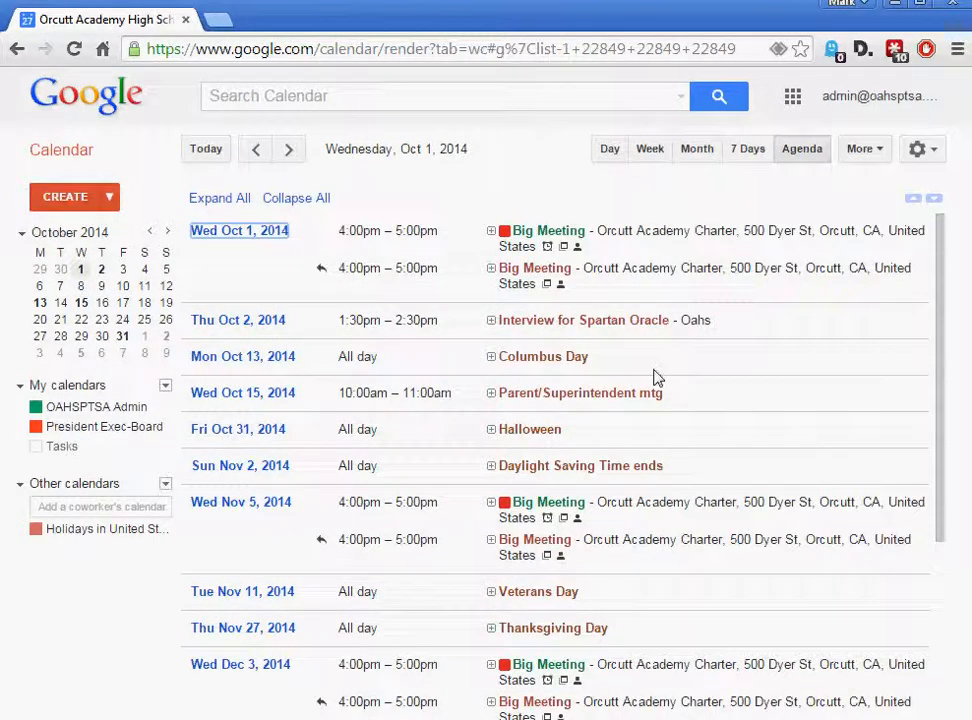